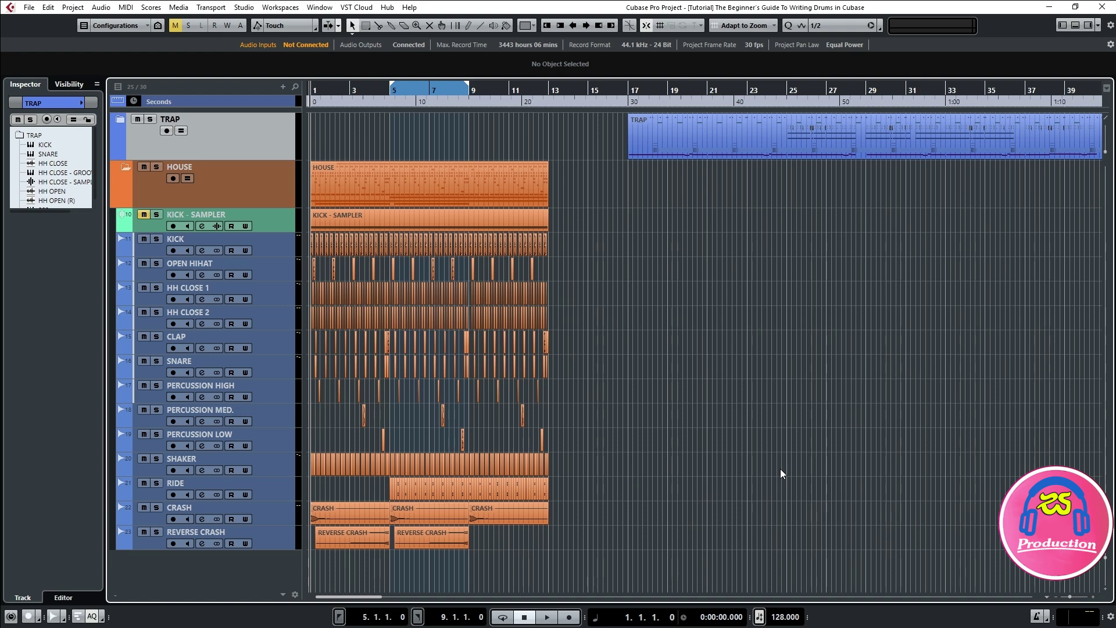
- Solo the KICK track and play its pattern from the start of the project
{"action": "left_click", "coordinate": [156, 238]}
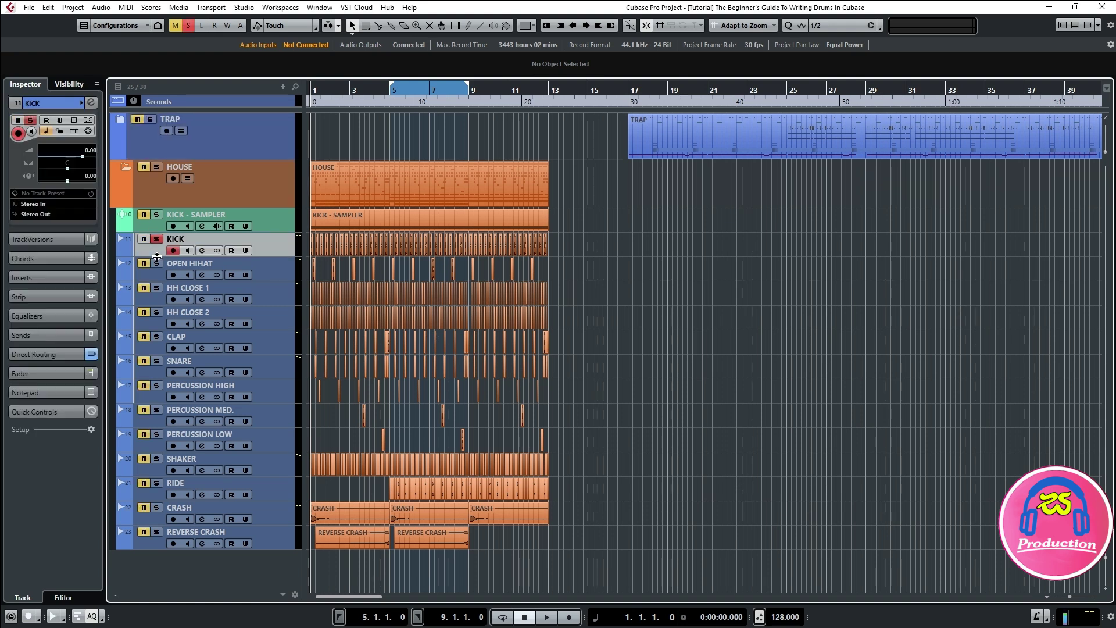
{"action": "key", "text": "space"}
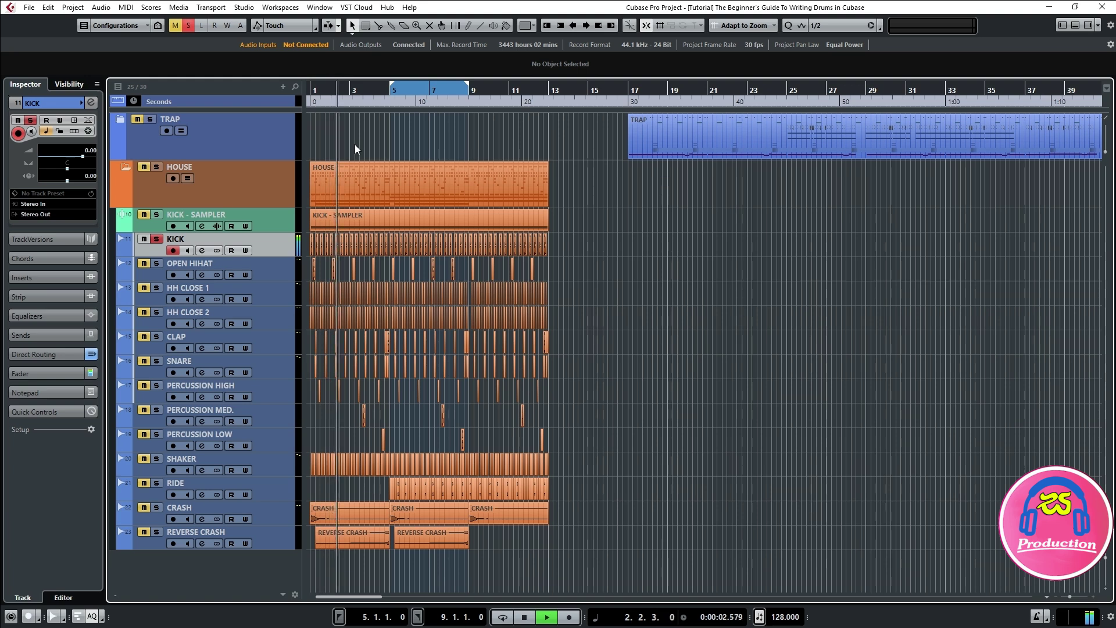
{"action": "key", "text": "space"}
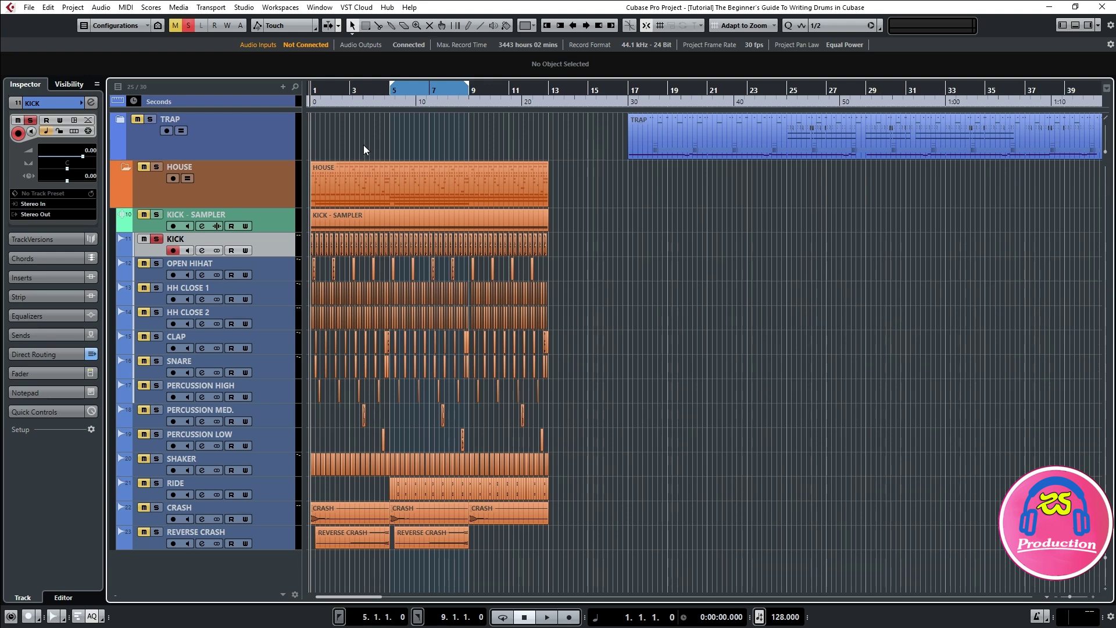
- Move the CLAP and SNARE tracks together so they sit directly below the KICK track
{"action": "left_click", "coordinate": [280, 349]}
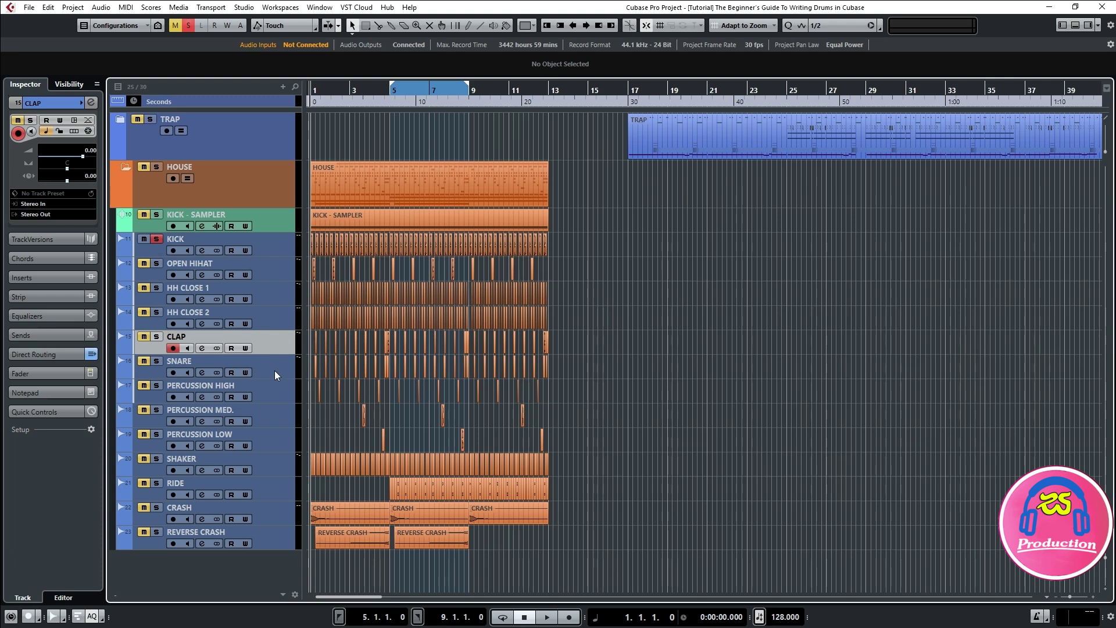
{"action": "left_click", "coordinate": [274, 371]}
{"action": "left_click", "coordinate": [277, 347], "text": "ctrl"}
{"action": "left_click_drag", "start_coordinate": [280, 337], "coordinate": [274, 266]}
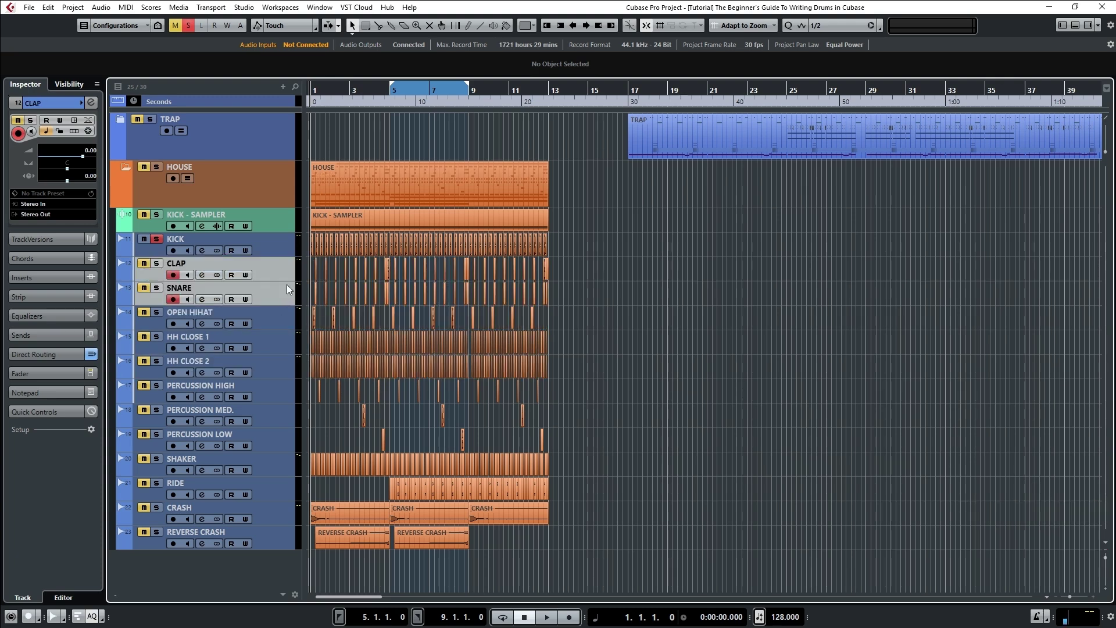
- Solo the CLAP track as well and play it together with the kick from bar 1
{"action": "left_click", "coordinate": [157, 264]}
{"action": "scroll", "coordinate": [336, 141], "scroll_direction": "up", "scroll_amount": 5, "text": "ctrl"}
{"action": "scroll", "coordinate": [355, 141], "scroll_direction": "left", "scroll_amount": 3}
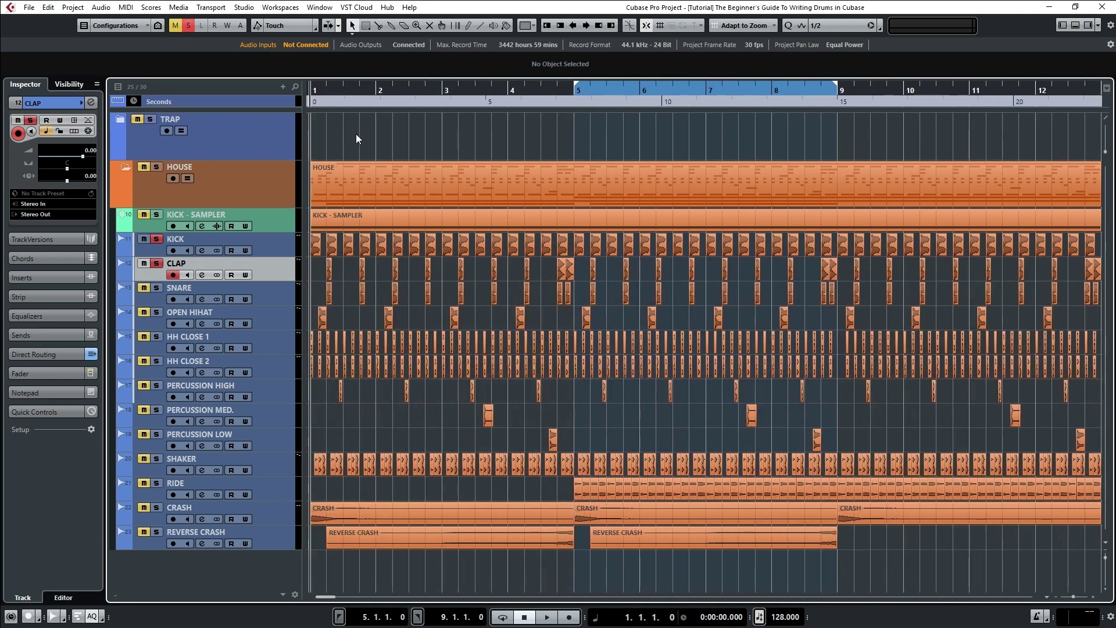
{"action": "key", "text": "space"}
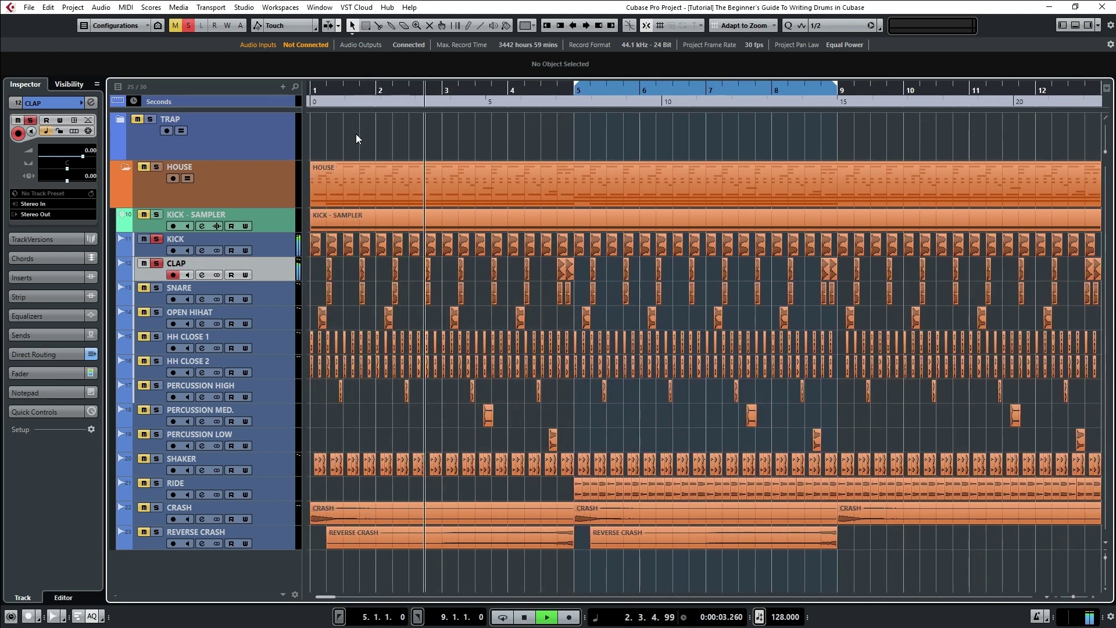
{"action": "key", "text": "space"}
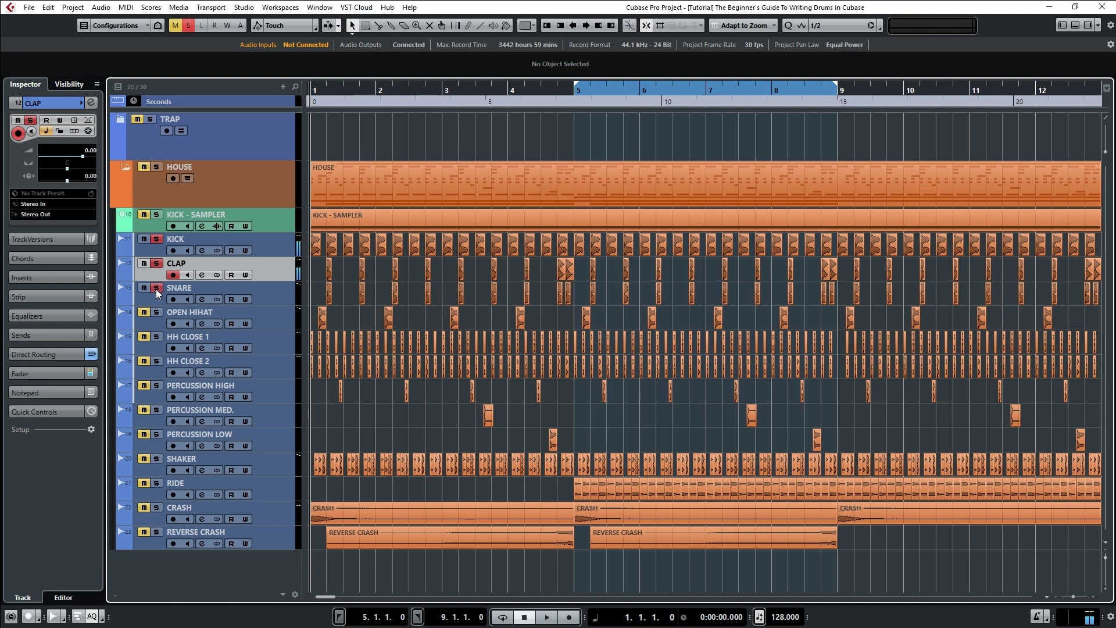
- Add the SNARE and OPEN HIHAT tracks to the solo one after the other, playing the groove from bar 1 with each addition
{"action": "key", "text": "space"}
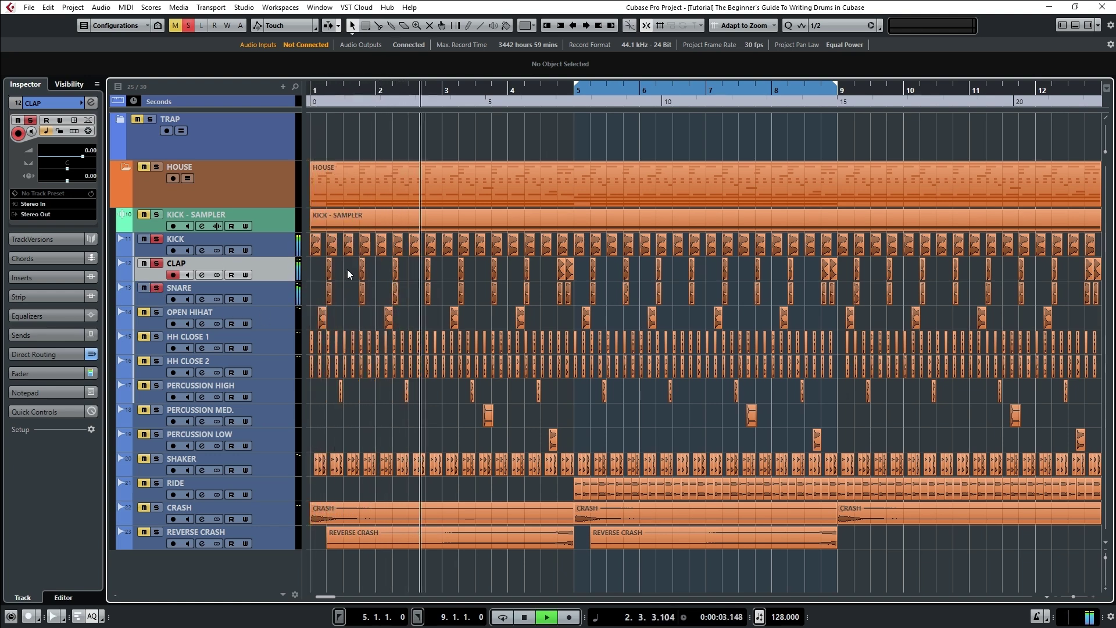
{"action": "key", "text": "space"}
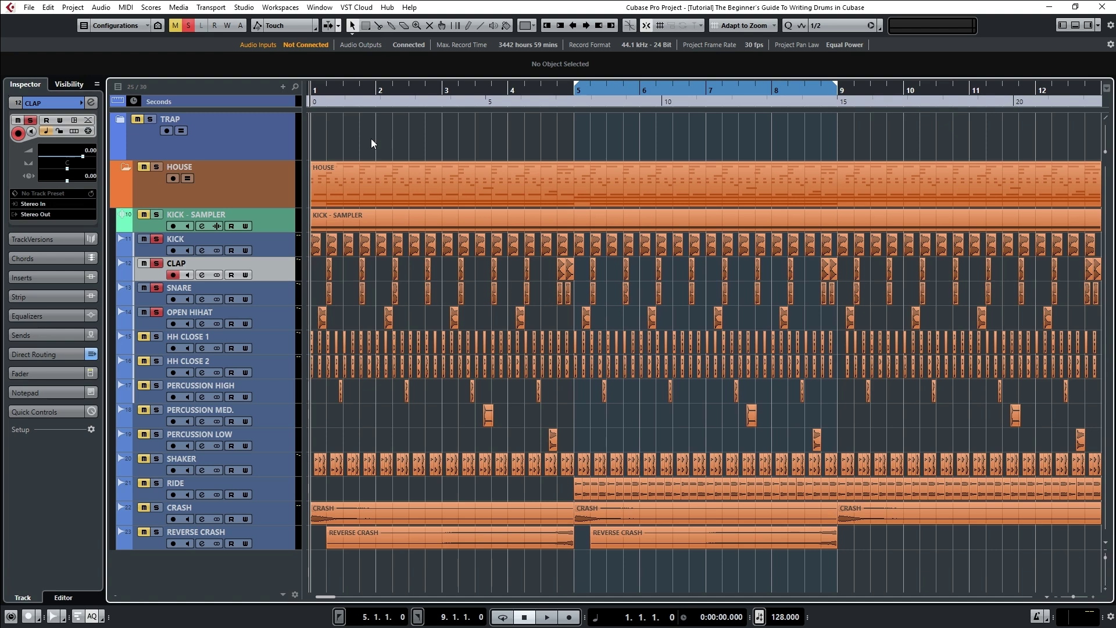
{"action": "key", "text": "space"}
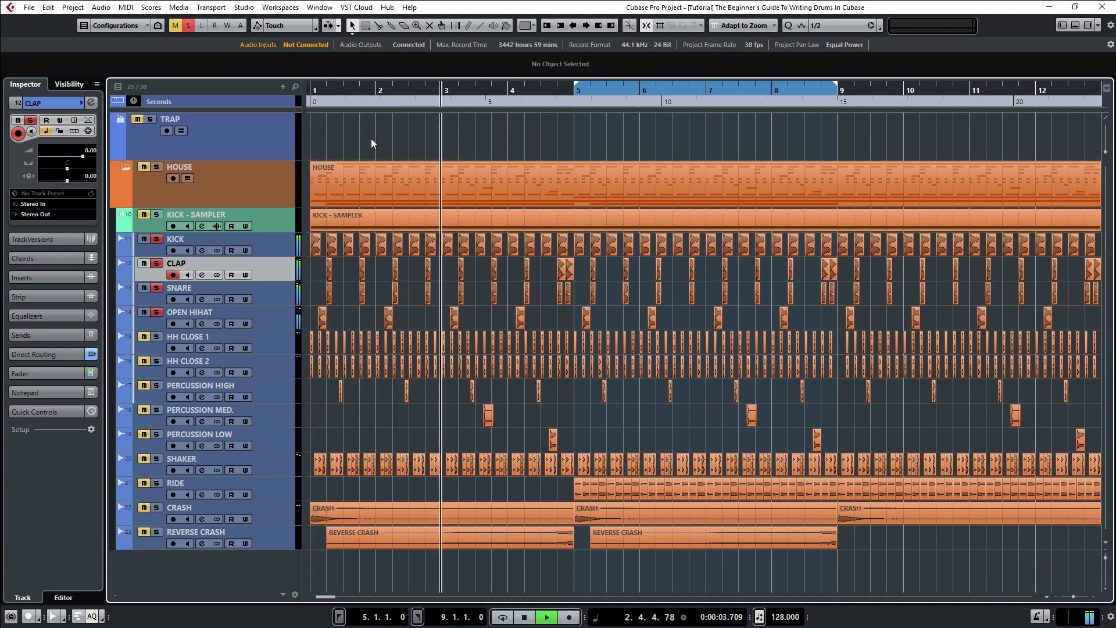
{"action": "key", "text": "space"}
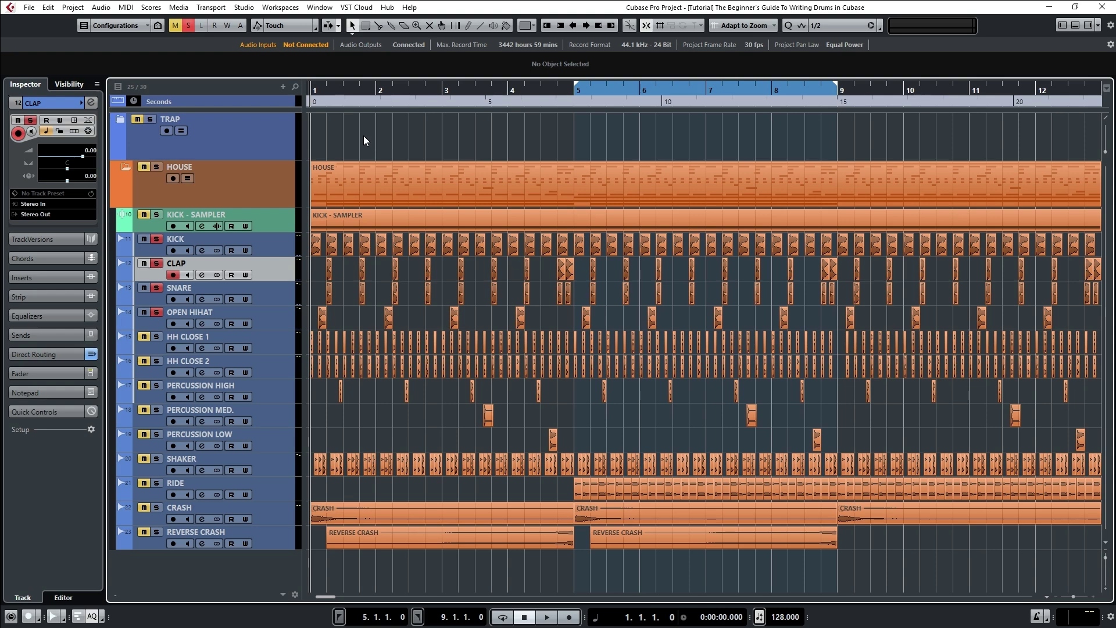
- Add HH CLOSE 1 and HH CLOSE 2 to the soloed tracks and play the beat from bar 1
{"action": "left_click", "coordinate": [267, 346]}
{"action": "left_click", "coordinate": [271, 362]}
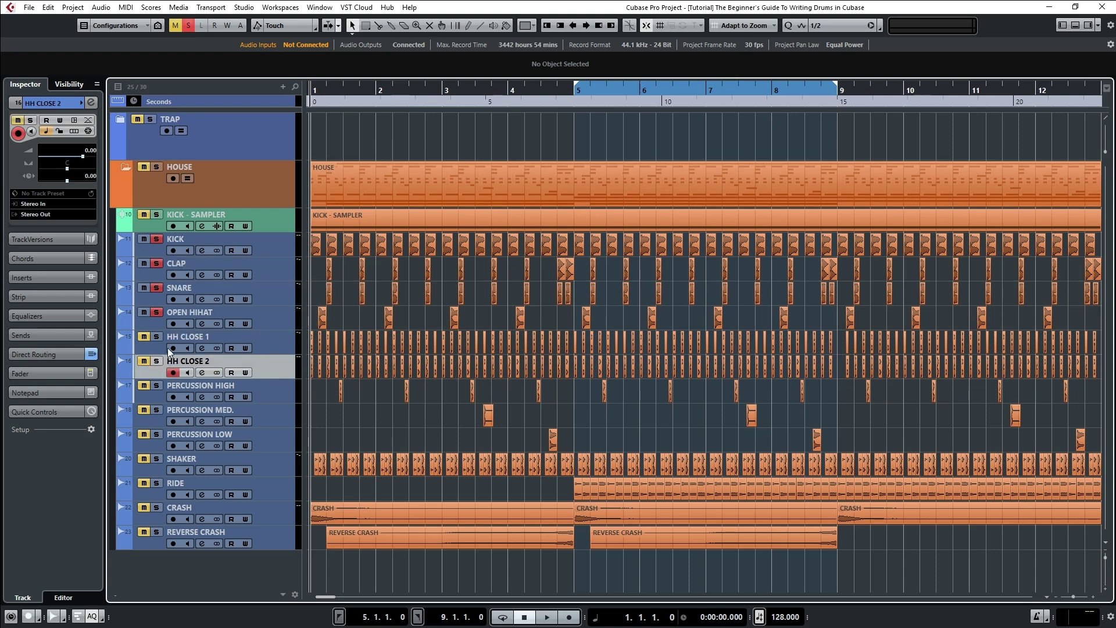
{"action": "left_click", "coordinate": [156, 337]}
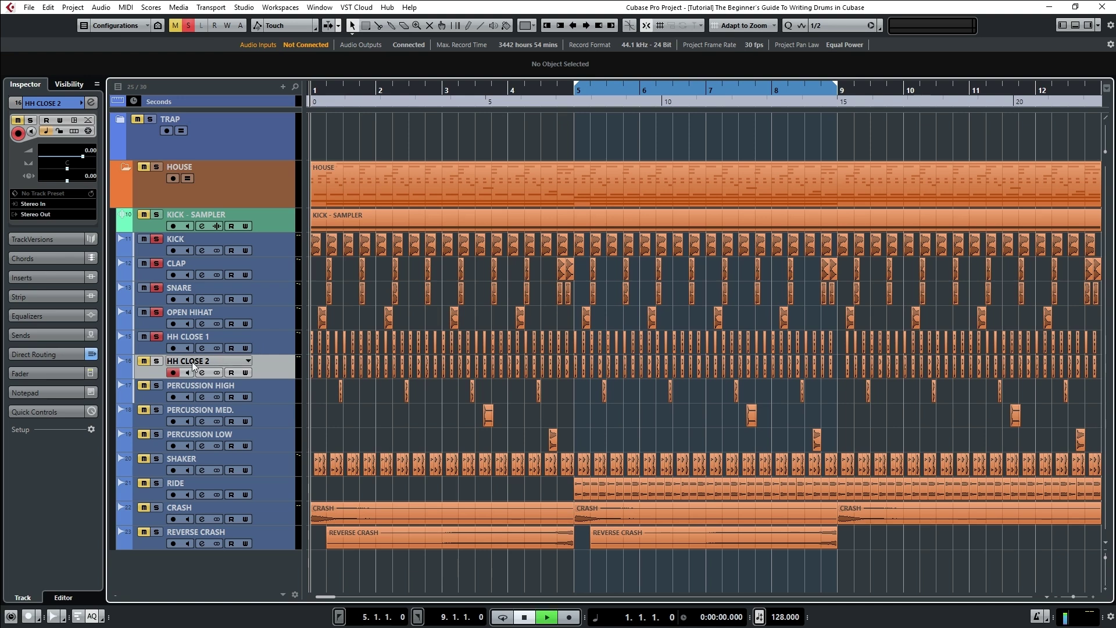
{"action": "key", "text": "space"}
{"action": "left_click", "coordinate": [156, 361]}
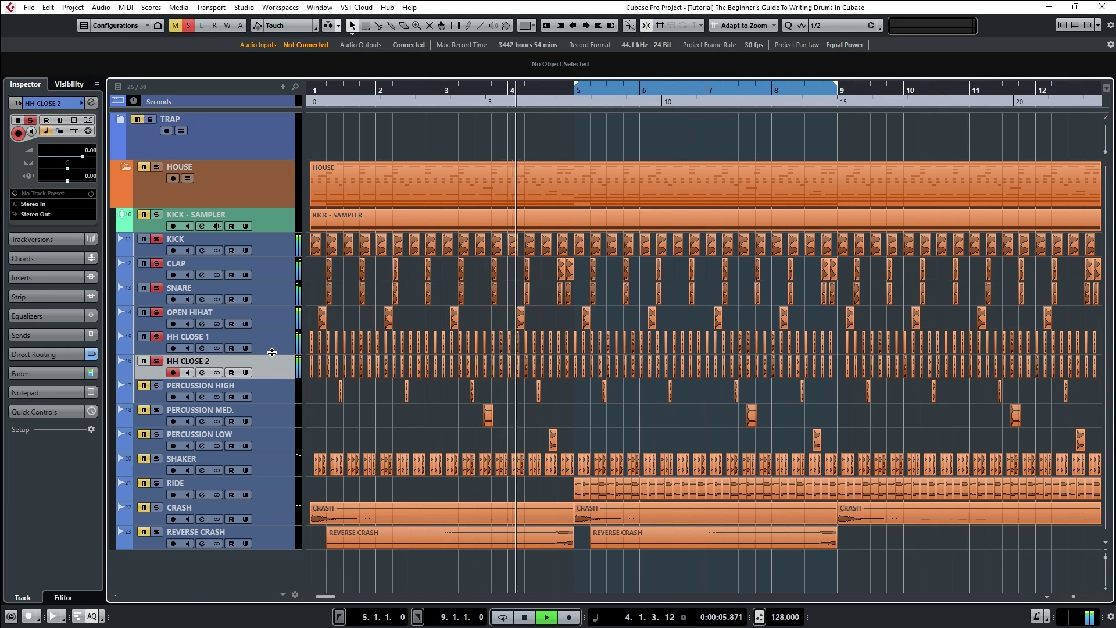
{"action": "key", "text": "space"}
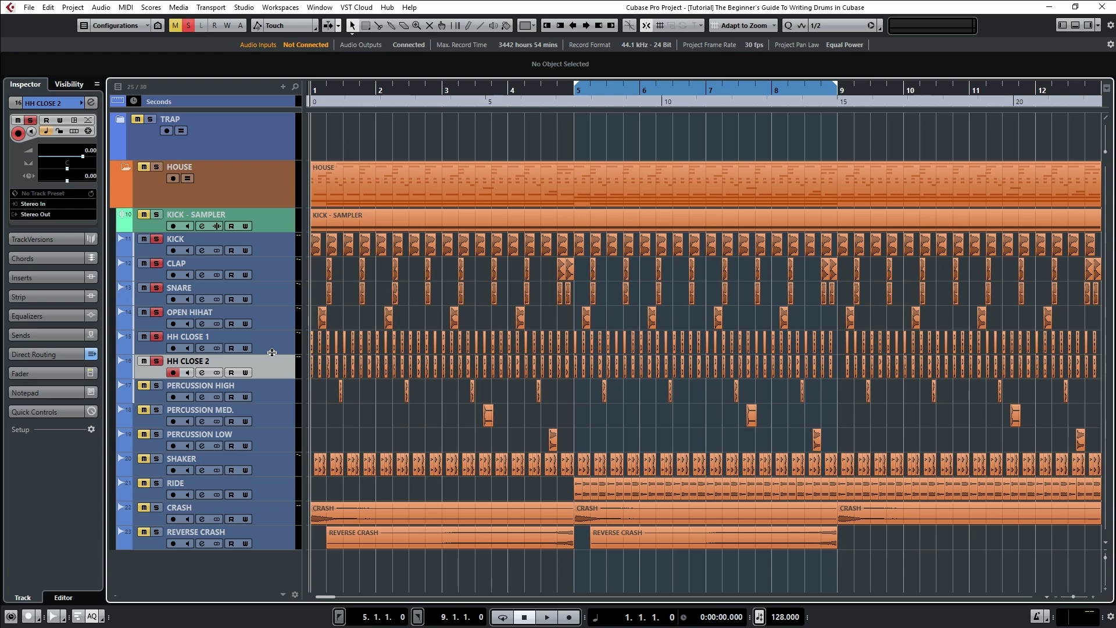
- Solo the PERCUSSION HIGH, PERCUSSION MED. and PERCUSSION LOW tracks too and play the beat from bar 1
{"action": "left_click", "coordinate": [288, 394]}
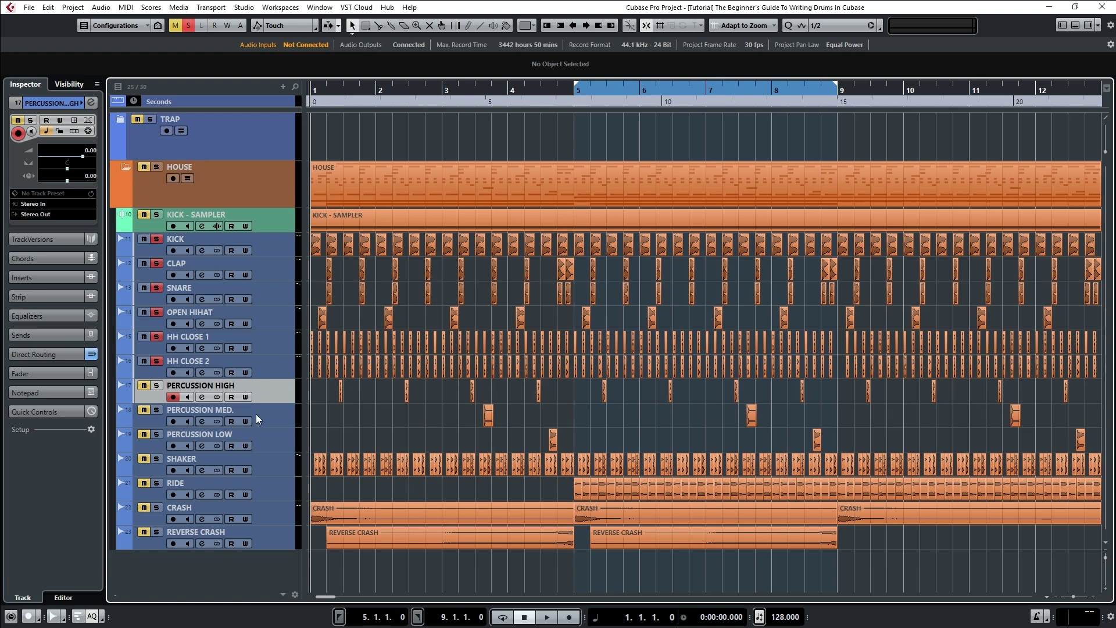
{"action": "left_click", "coordinate": [157, 386]}
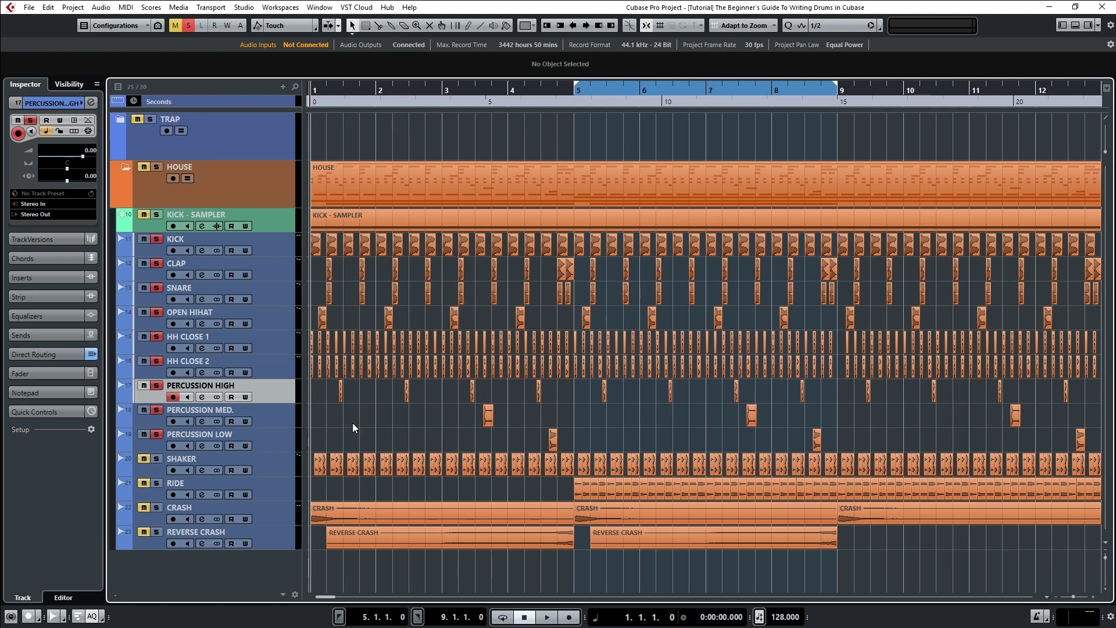
{"action": "key", "text": "space"}
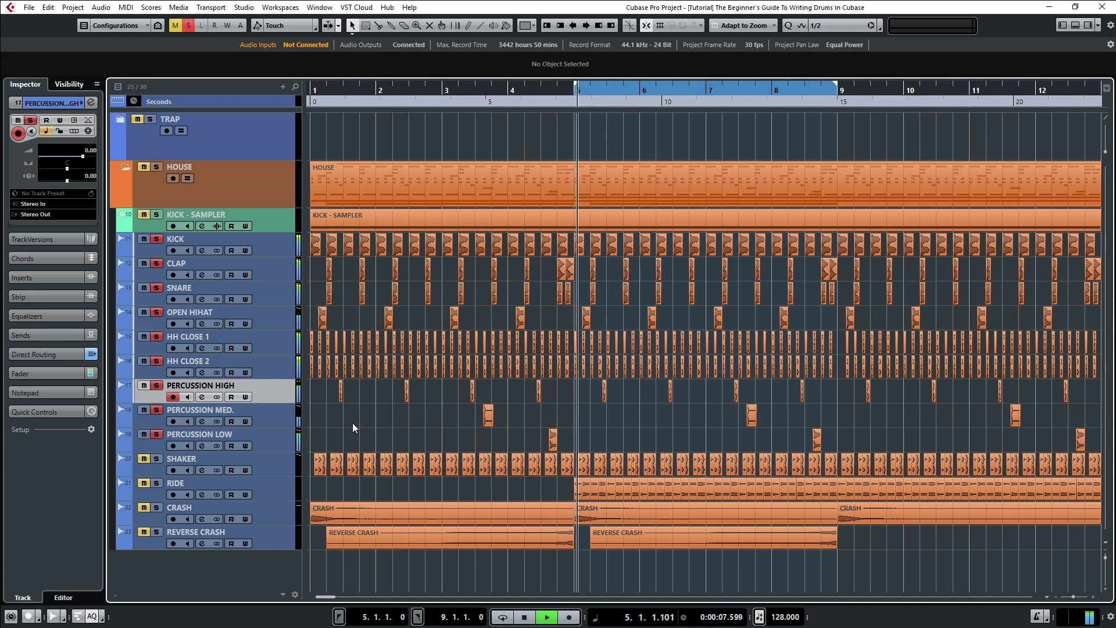
{"action": "key", "text": "space"}
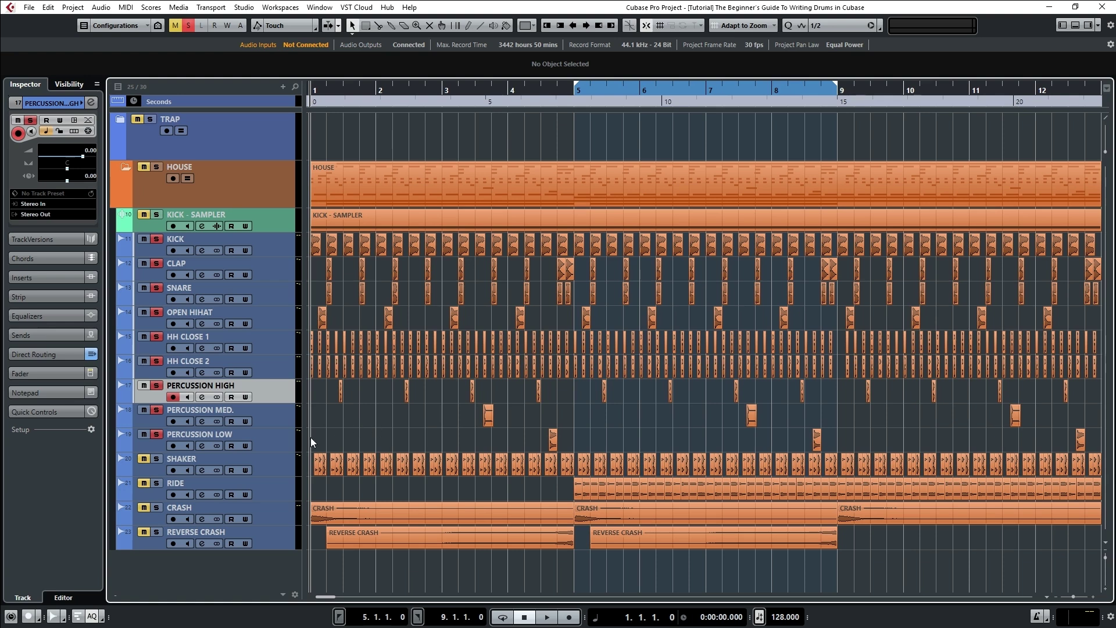
- Add the CRASH and REVERSE CRASH tracks to the solo and play the arrangement from bar 1
{"action": "left_click", "coordinate": [279, 510]}
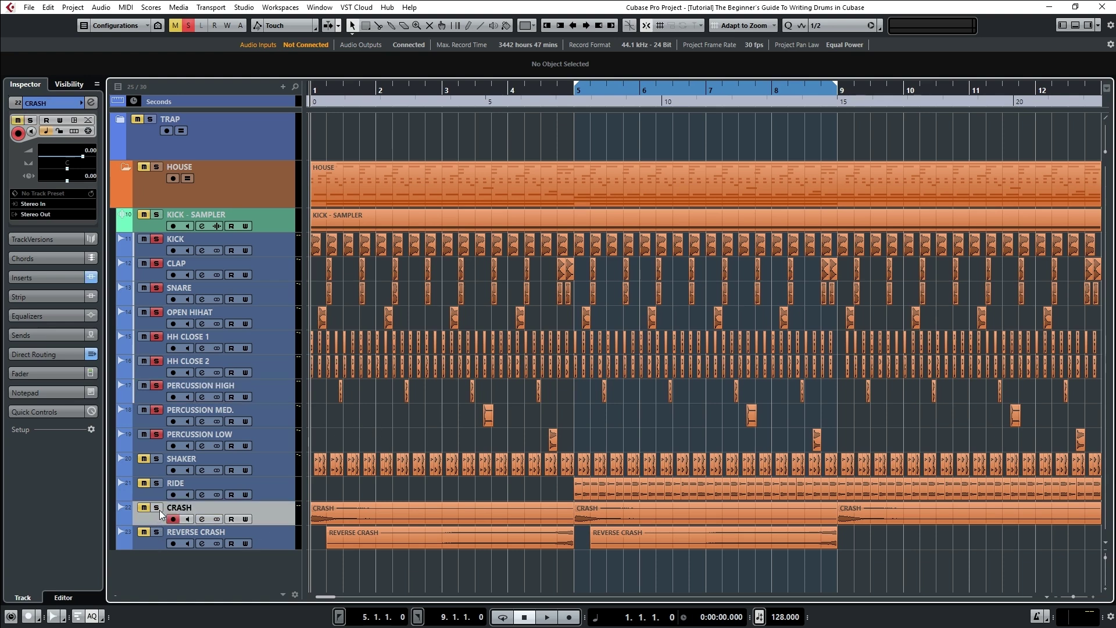
{"action": "left_click_drag", "start_coordinate": [159, 510], "coordinate": [157, 535]}
{"action": "key", "text": "space"}
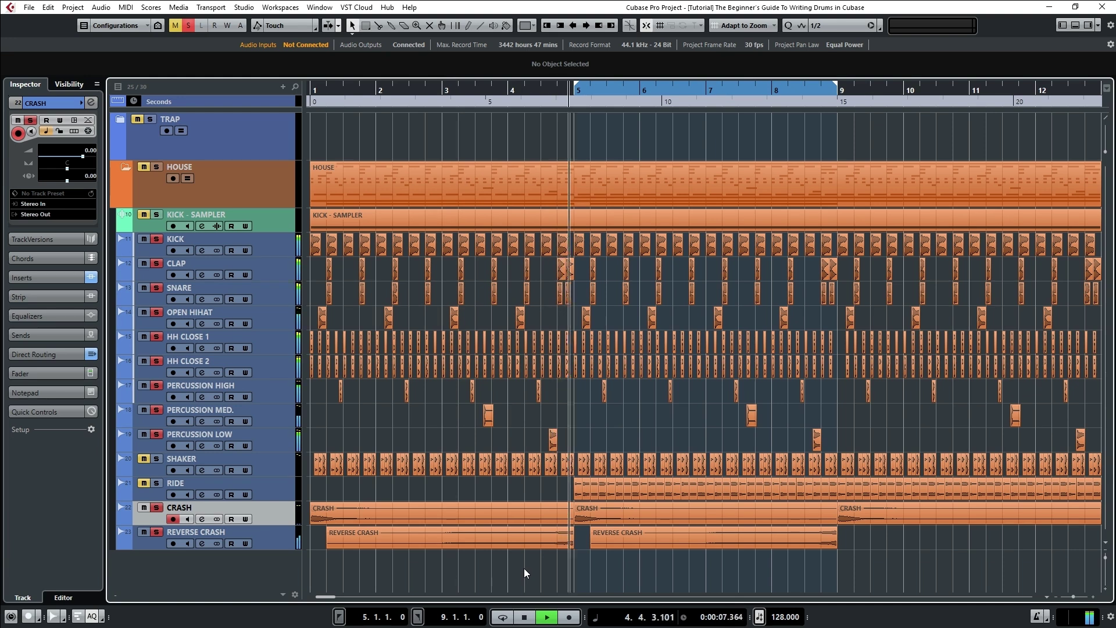
{"action": "key", "text": "space"}
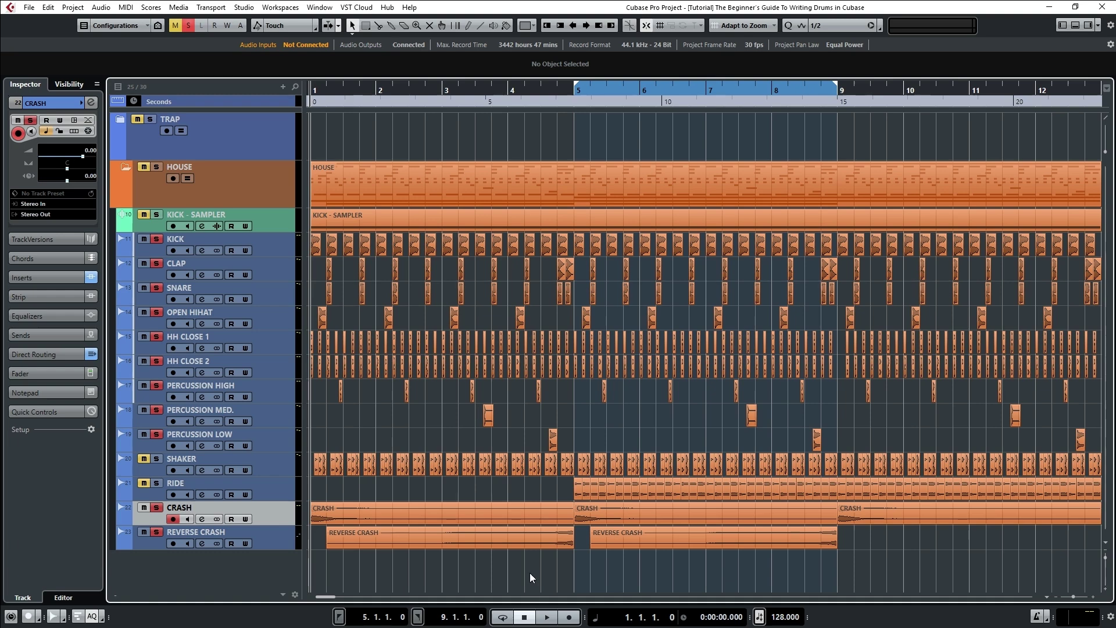
- Place the playback cursor at bar 5, solo the RIDE track and play the section from there
{"action": "left_click", "coordinate": [572, 87]}
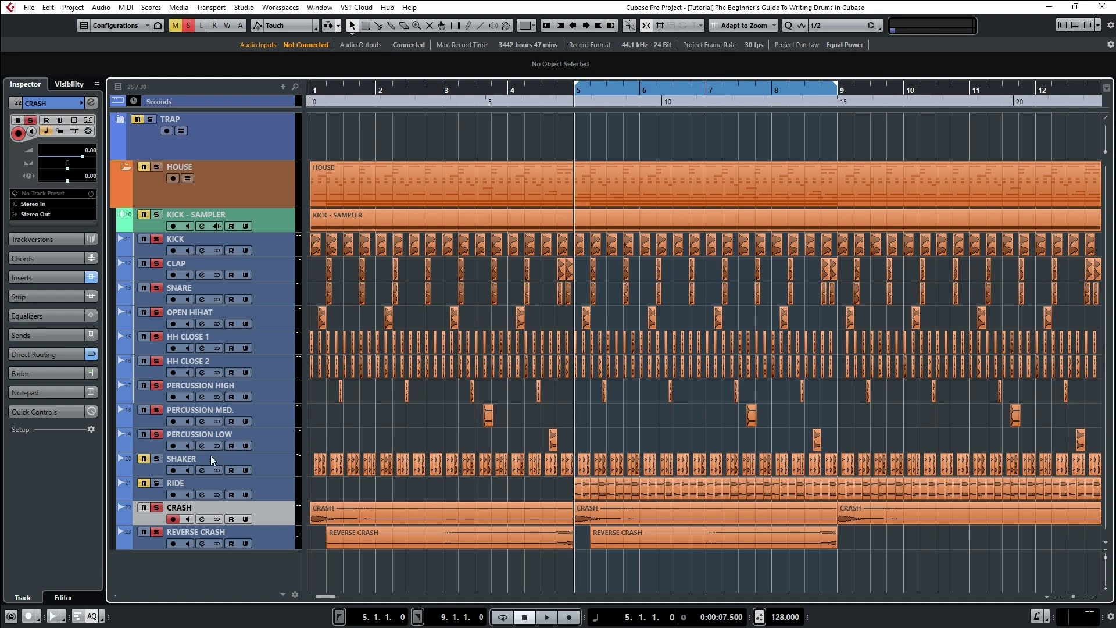
{"action": "key", "text": "space"}
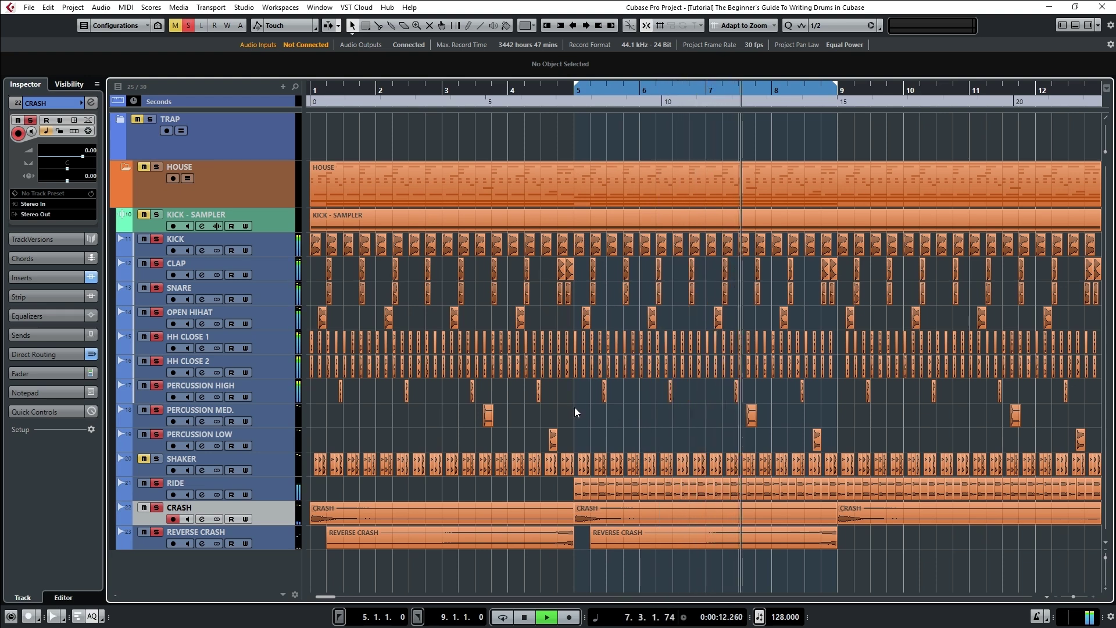
{"action": "key", "text": "space"}
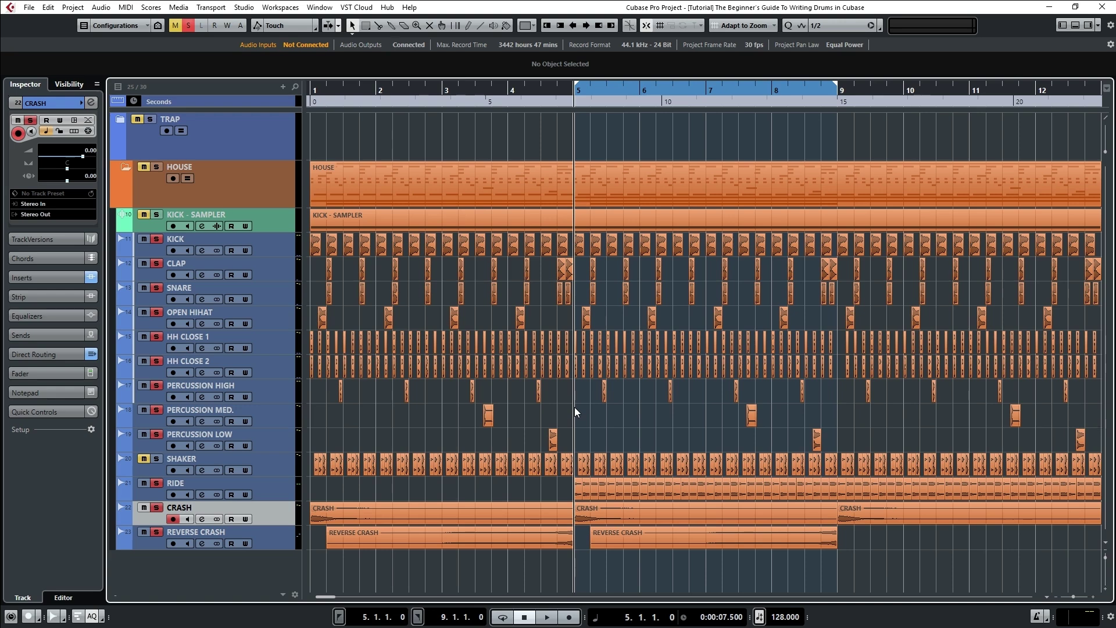
- Solo the SHAKER track and play from bar 5, muting and unmuting the shaker to compare the groove
{"action": "left_click", "coordinate": [276, 466]}
{"action": "scroll", "coordinate": [584, 429], "scroll_direction": "up", "scroll_amount": 5, "text": "ctrl"}
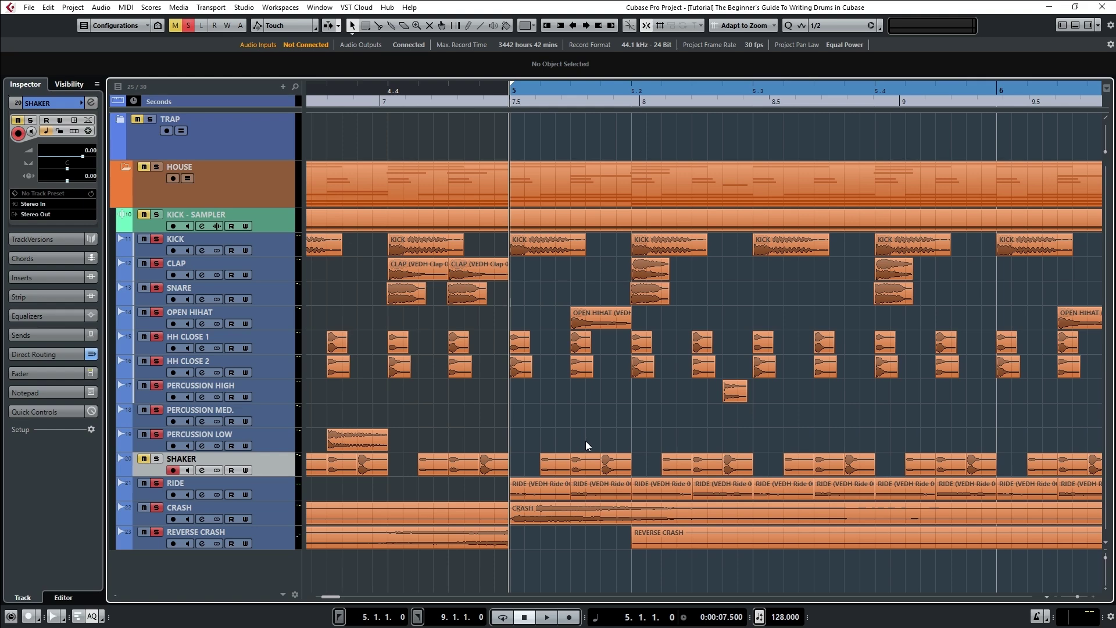
{"action": "scroll", "coordinate": [598, 427], "scroll_direction": "down", "scroll_amount": 8}
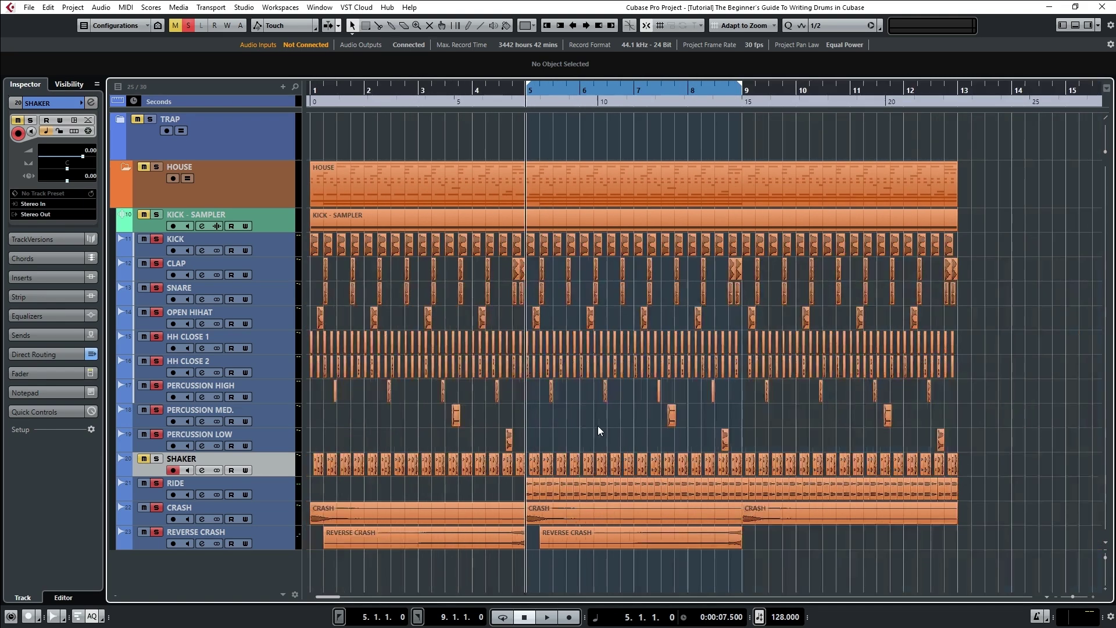
{"action": "left_click", "coordinate": [155, 459]}
{"action": "key", "text": "space"}
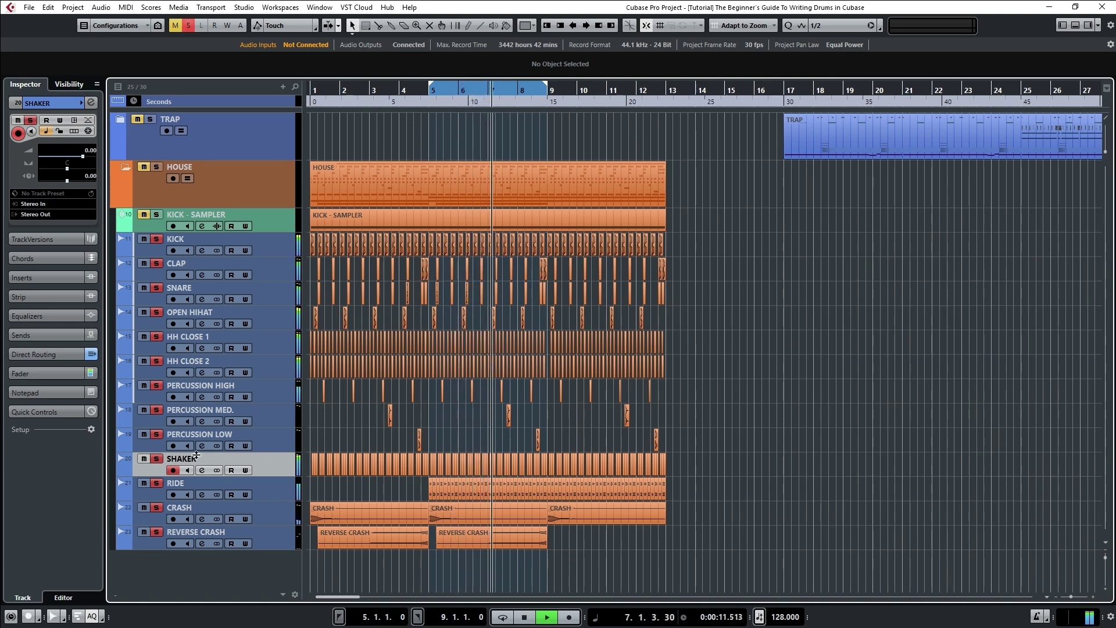
{"action": "left_click", "coordinate": [143, 460]}
{"action": "left_click", "coordinate": [142, 459]}
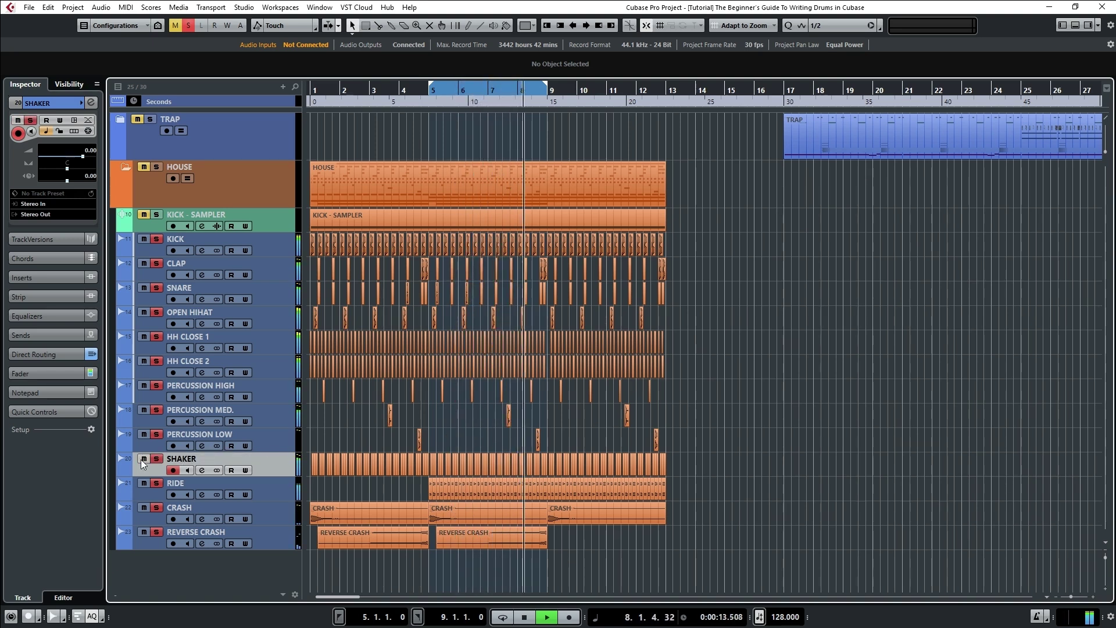
{"action": "key", "text": "space"}
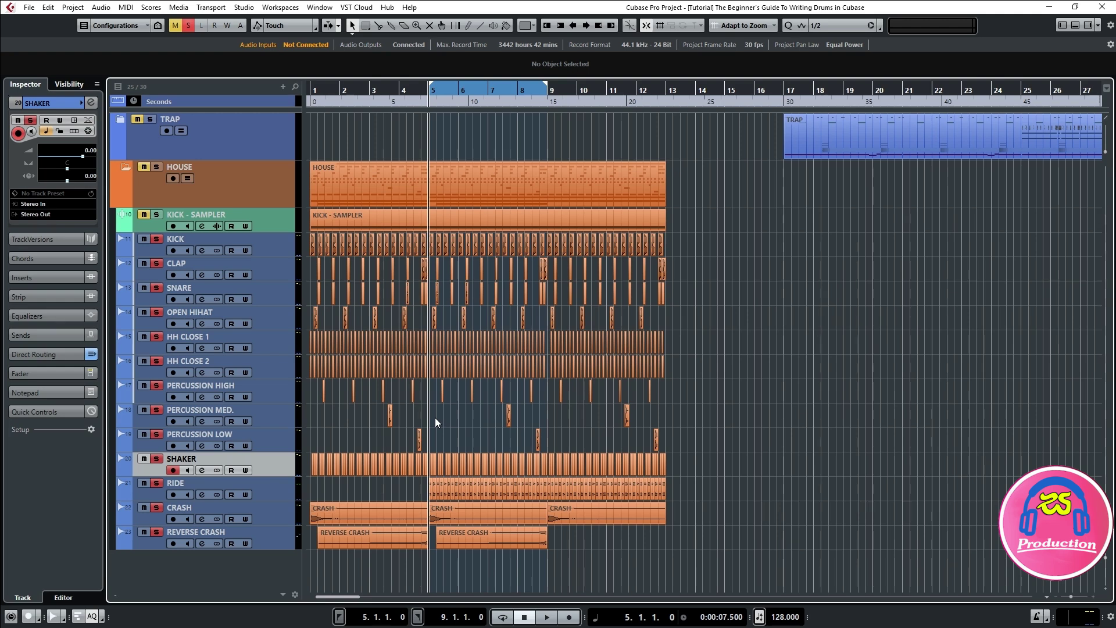
- Delete every clip on the KICK track from beat 1.2 onward, keeping only the first kick at bar 1
{"action": "key", "text": "h"}
{"action": "key", "text": "h"}
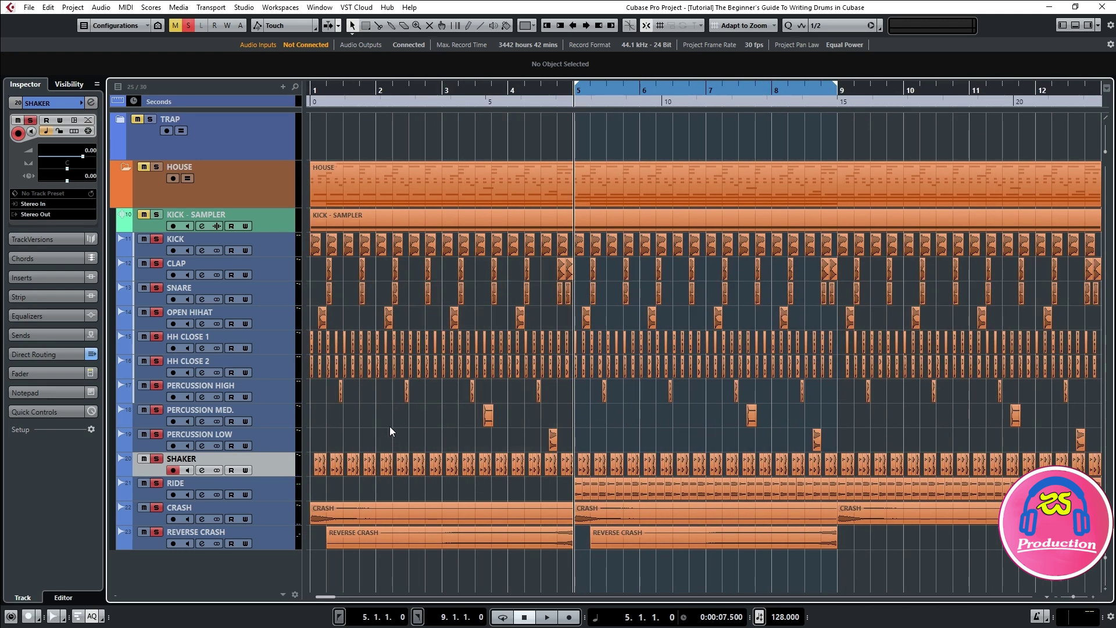
{"action": "key", "text": "g"}
{"action": "key", "text": "g"}
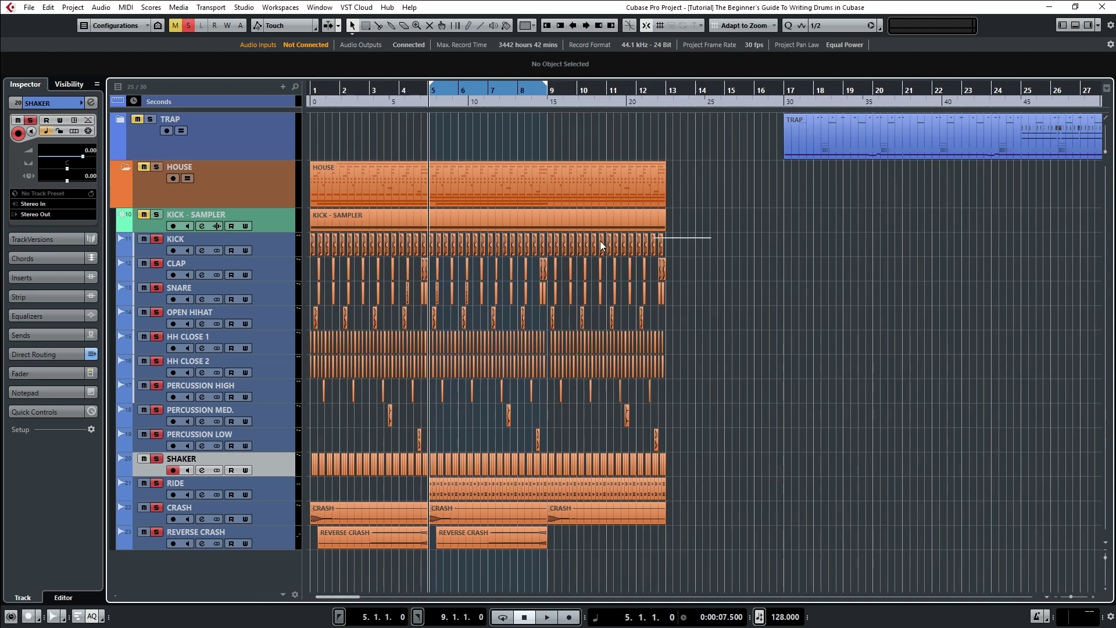
{"action": "left_click", "coordinate": [319, 246]}
{"action": "scroll", "coordinate": [344, 428], "scroll_direction": "up", "scroll_amount": 3}
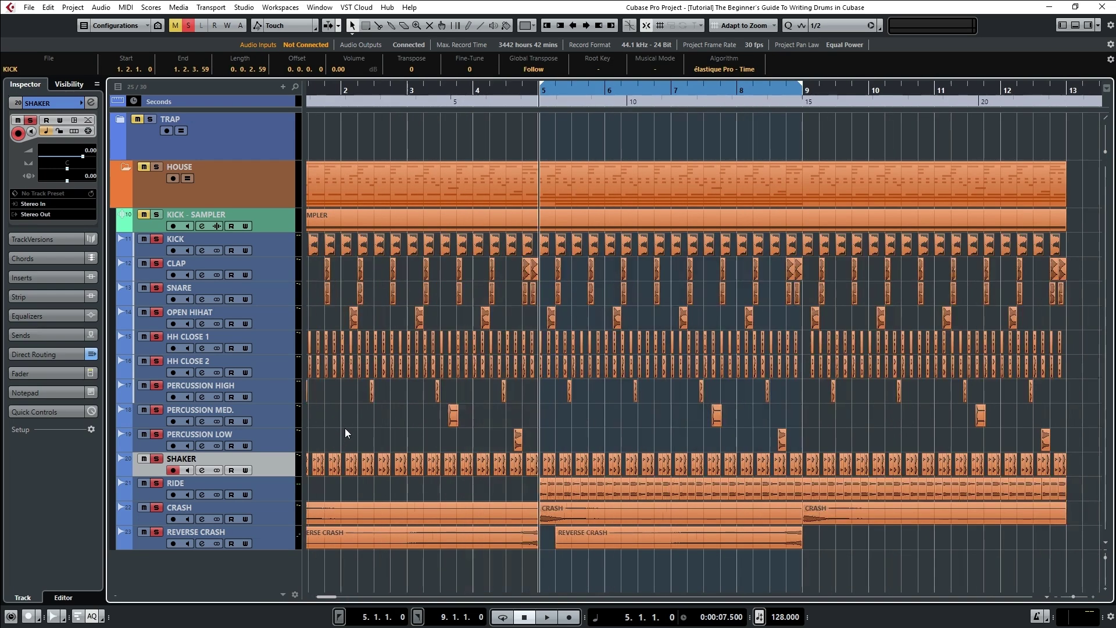
{"action": "scroll", "coordinate": [359, 420], "scroll_direction": "left", "scroll_amount": 2}
{"action": "key", "text": "Delete"}
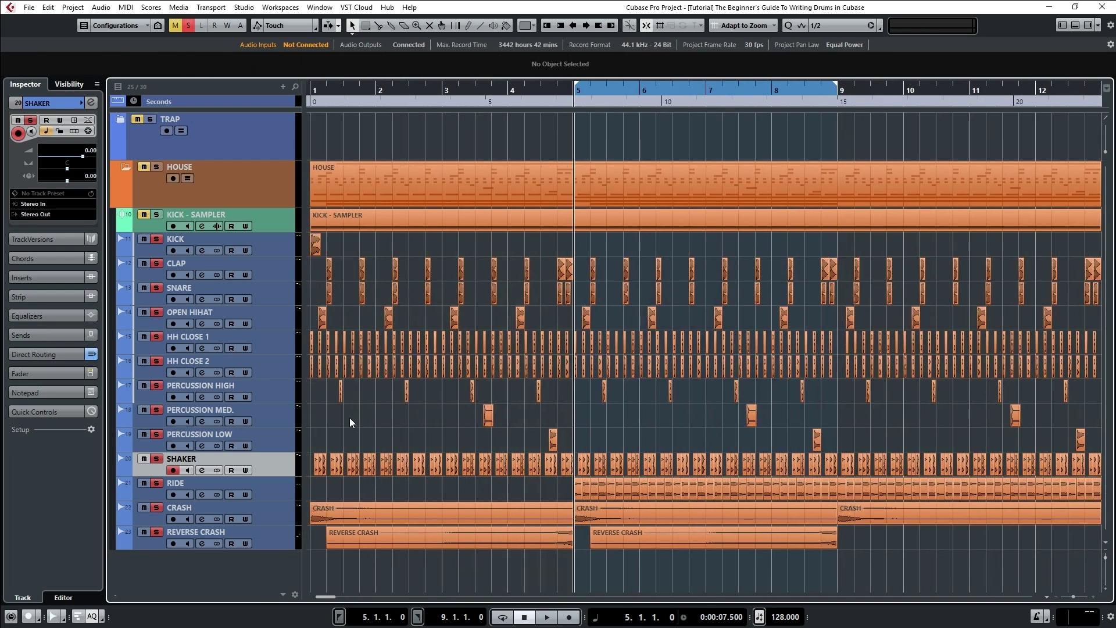
- Add a stereo audio track named kick directly below the KICK track
{"action": "left_click", "coordinate": [280, 245]}
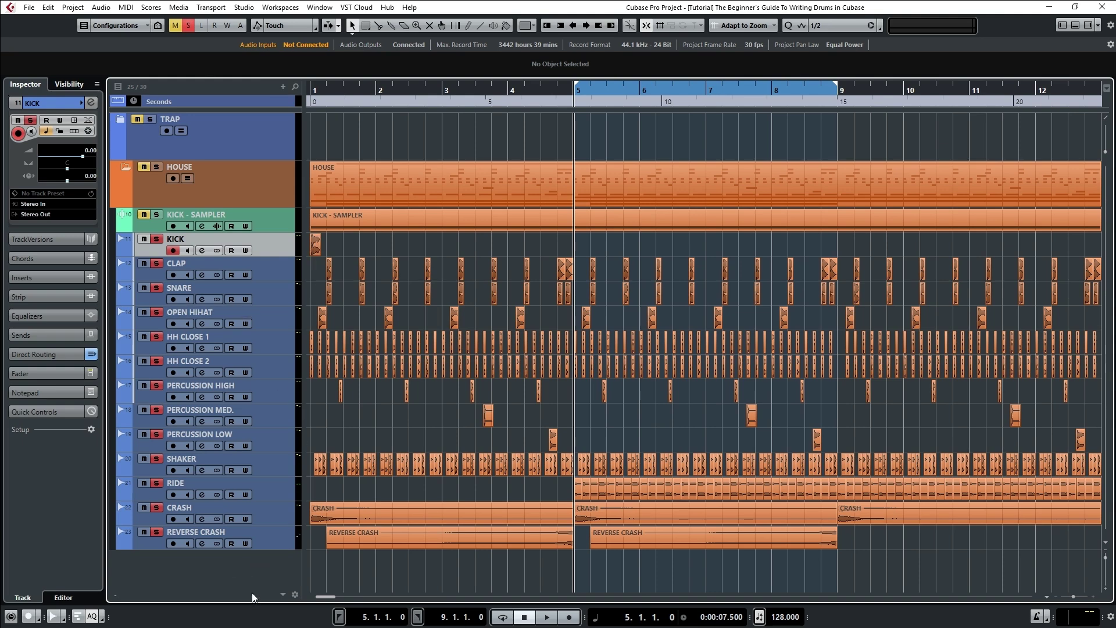
{"action": "right_click", "coordinate": [253, 566]}
{"action": "left_click", "coordinate": [326, 311]}
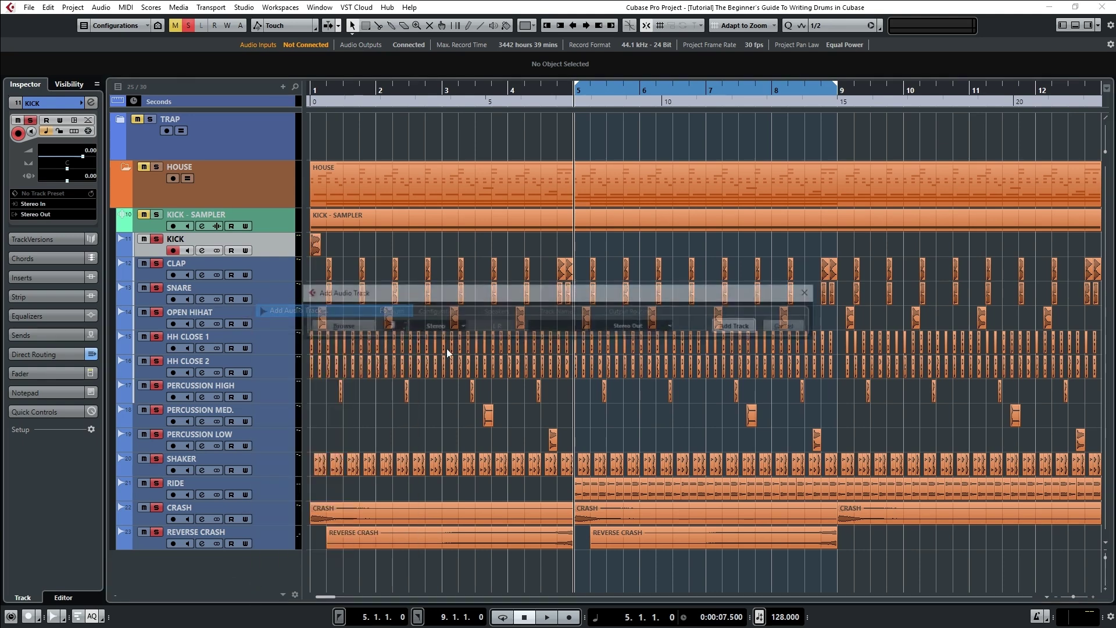
{"action": "left_click_drag", "start_coordinate": [505, 294], "coordinate": [475, 285]}
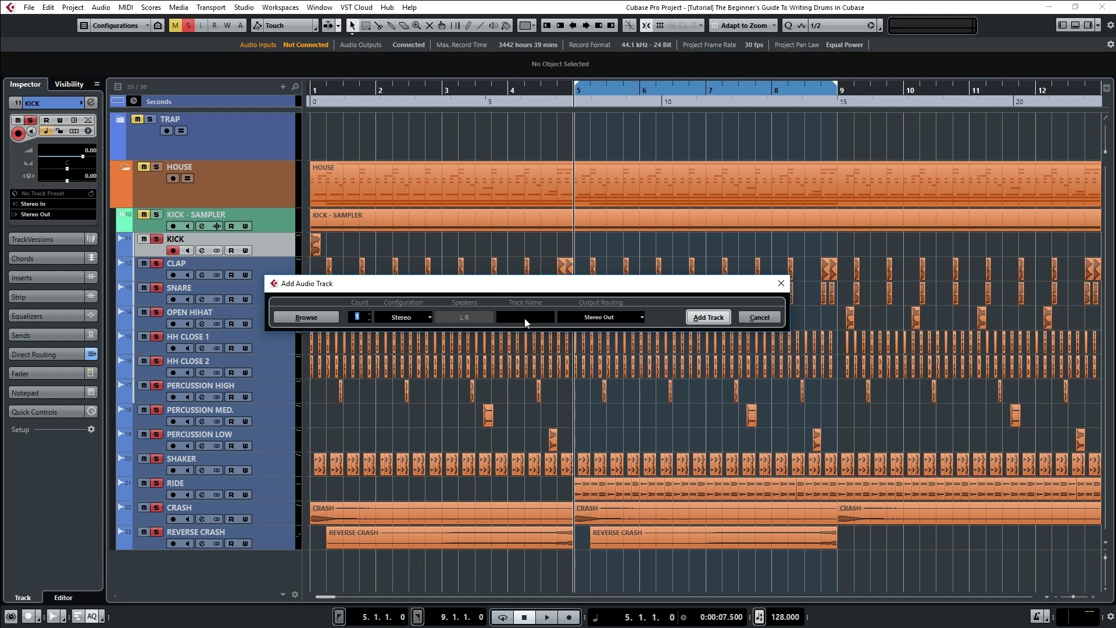
{"action": "left_click", "coordinate": [526, 318]}
{"action": "type", "text": "KICK"}
{"action": "key", "text": "Return"}
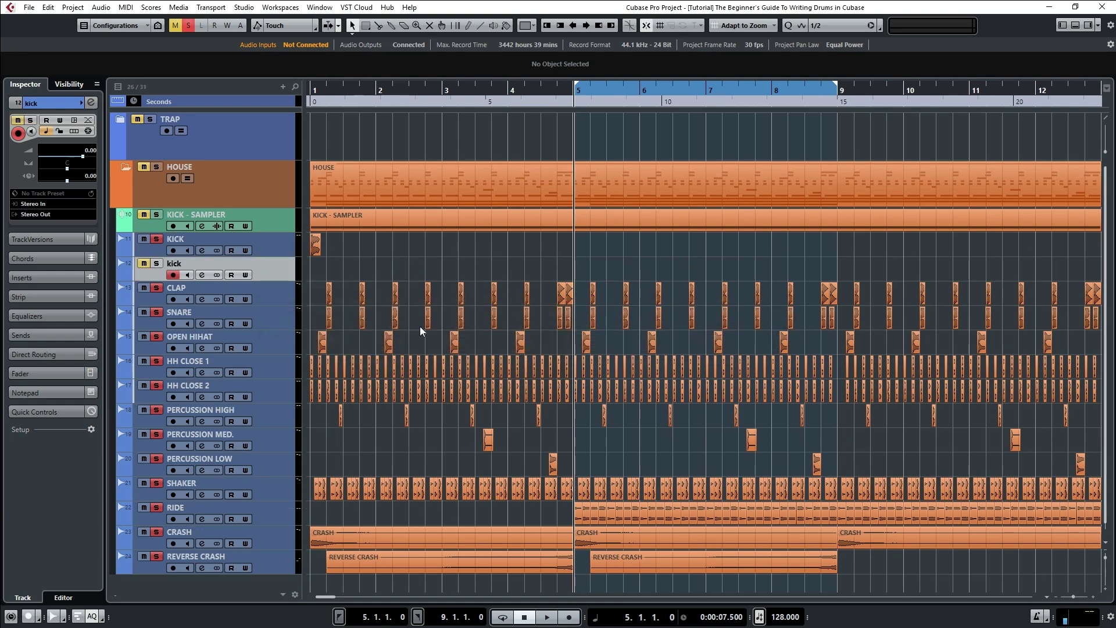
- Move the bar 1 kick clip onto the new kick track and copy it to beats 1.2, 1.3 and 1.4
{"action": "mouse_move", "coordinate": [314, 252]}
{"action": "left_mouse_down"}
{"action": "mouse_move", "coordinate": [437, 245]}
{"action": "mouse_move", "coordinate": [218, 243]}
{"action": "mouse_move", "coordinate": [315, 270]}
{"action": "left_mouse_up"}
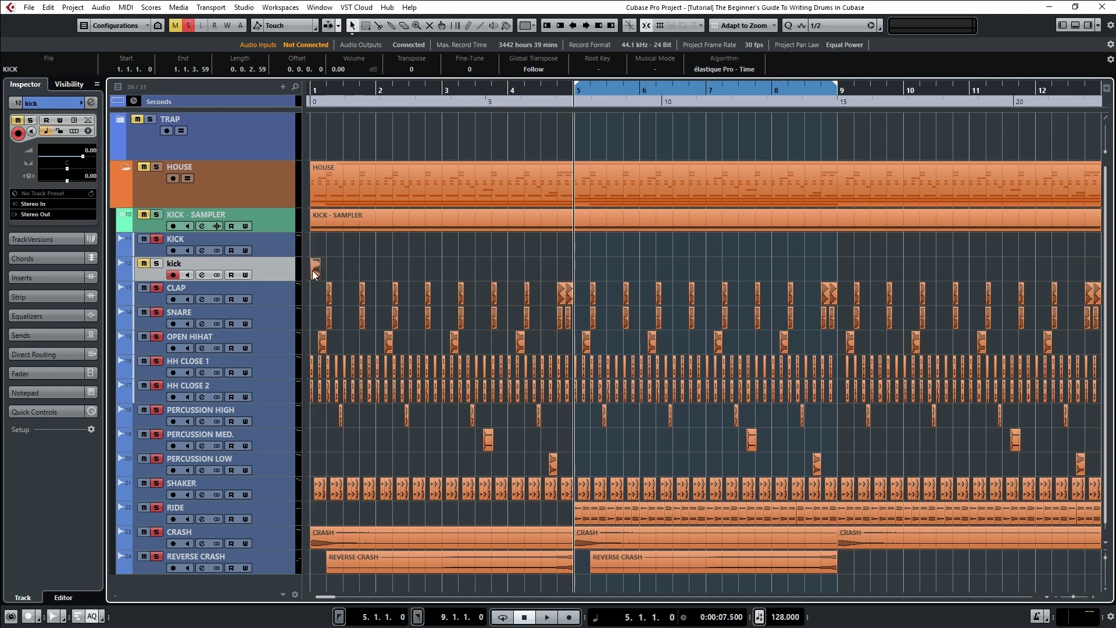
{"action": "scroll", "coordinate": [320, 270], "scroll_direction": "up", "scroll_amount": 4, "text": "ctrl"}
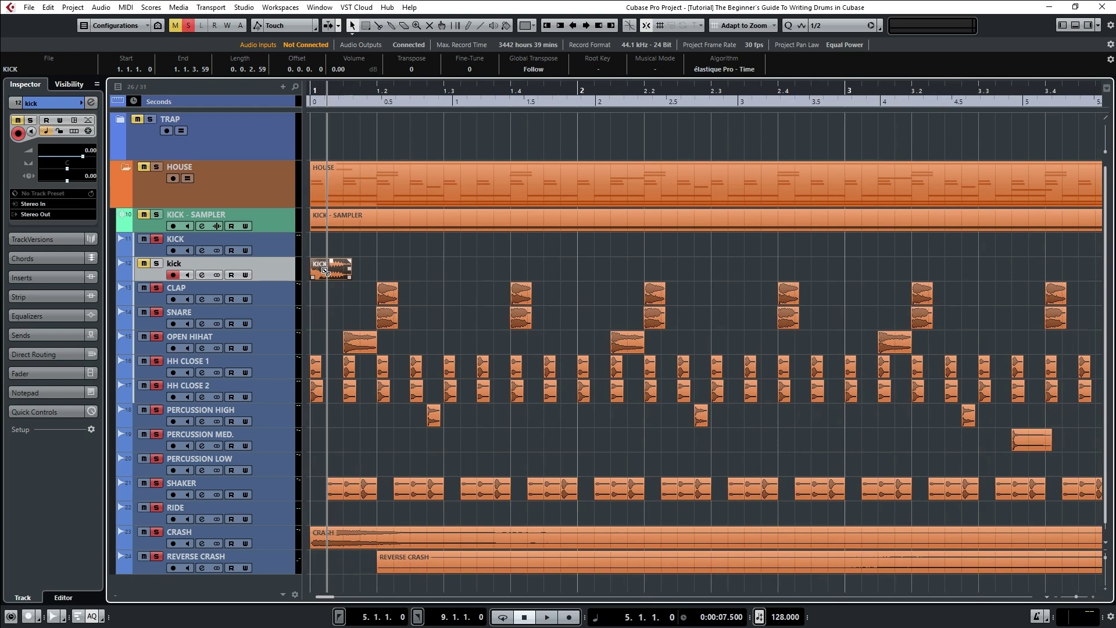
{"action": "left_click_drag", "start_coordinate": [324, 267], "coordinate": [525, 265], "text": "alt"}
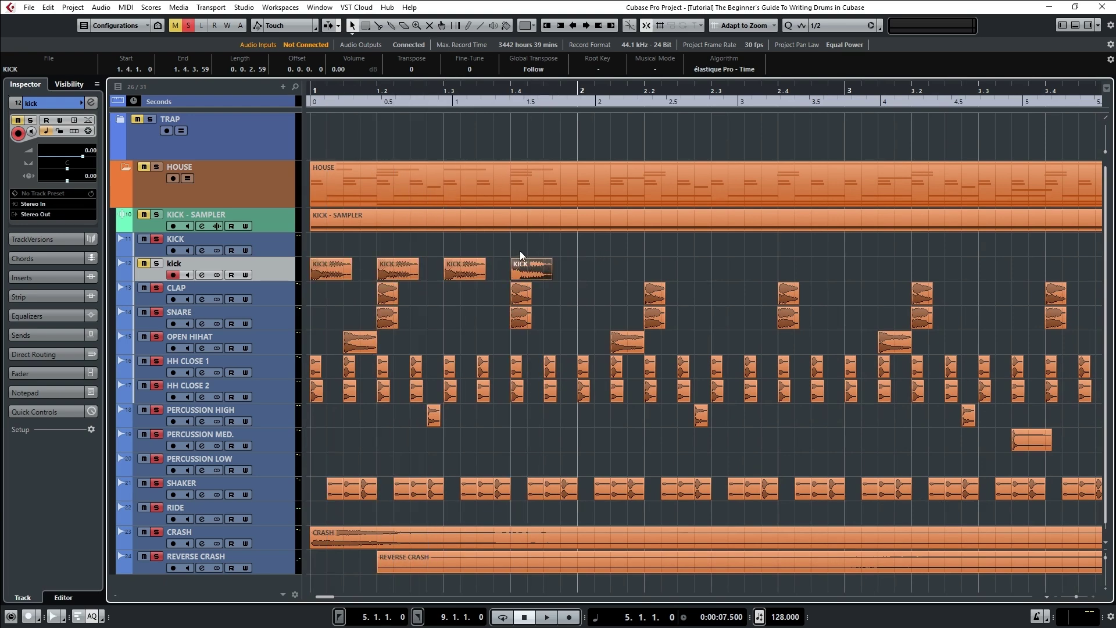
{"action": "key", "text": "g"}
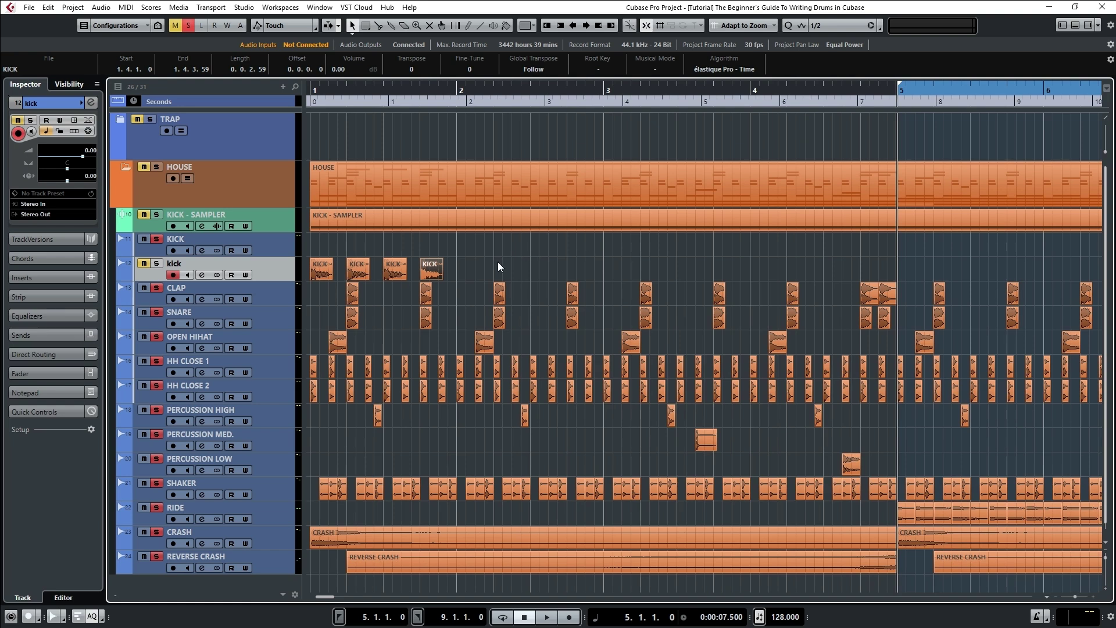
{"action": "left_click_drag", "start_coordinate": [537, 268], "coordinate": [369, 260]}
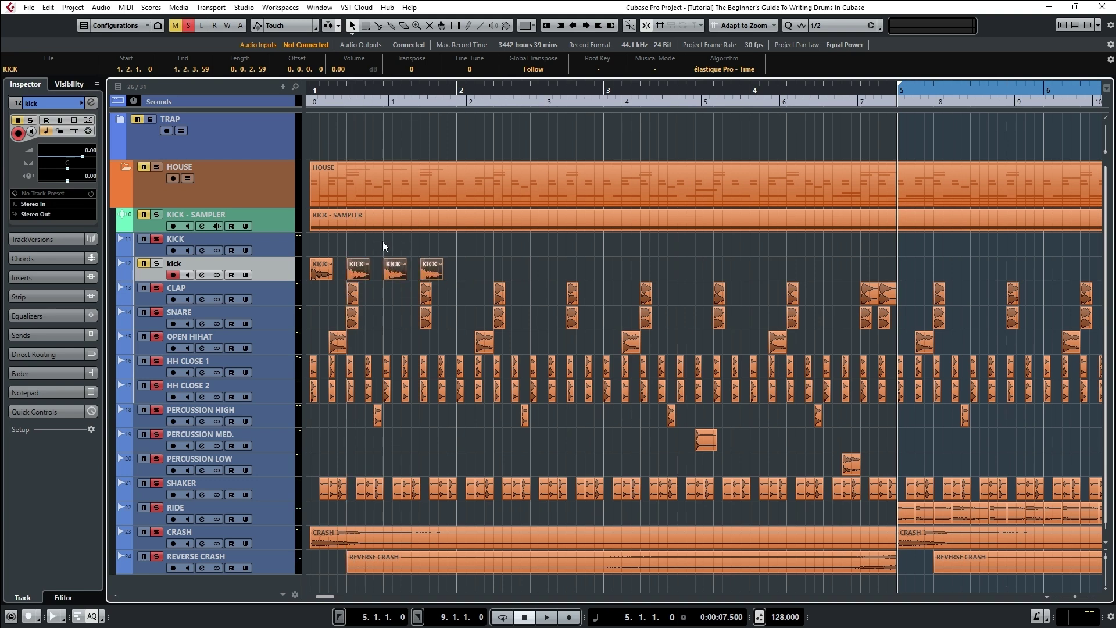
- Add the new kick track to the solo and play the arrangement from bar 1
{"action": "left_click", "coordinate": [458, 253]}
{"action": "key", "text": "space"}
{"action": "key", "text": "space"}
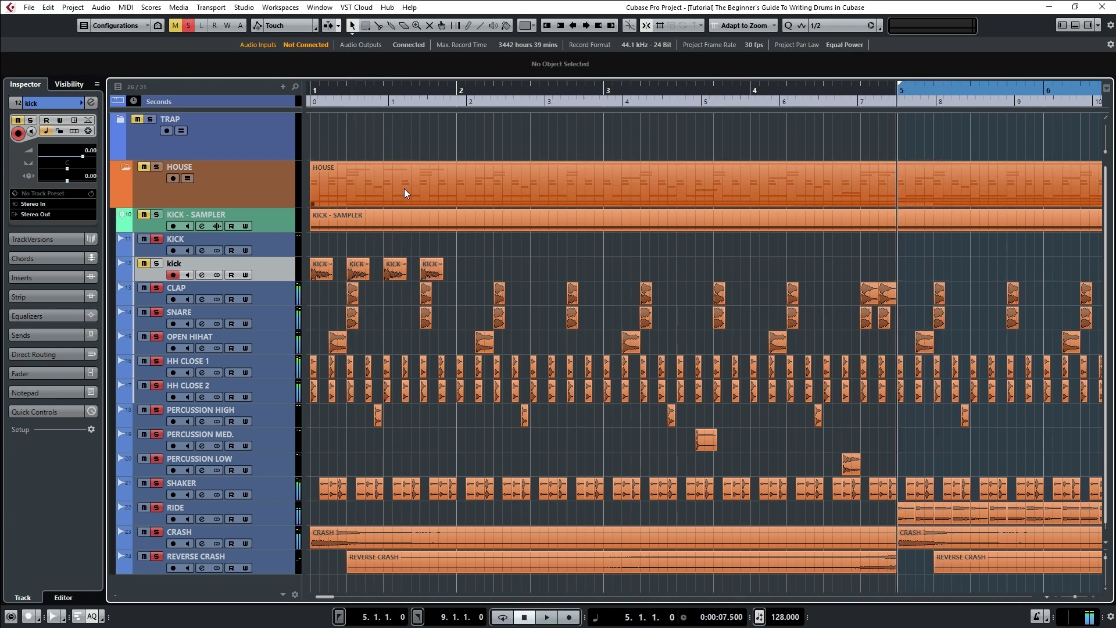
{"action": "key", "text": "Home"}
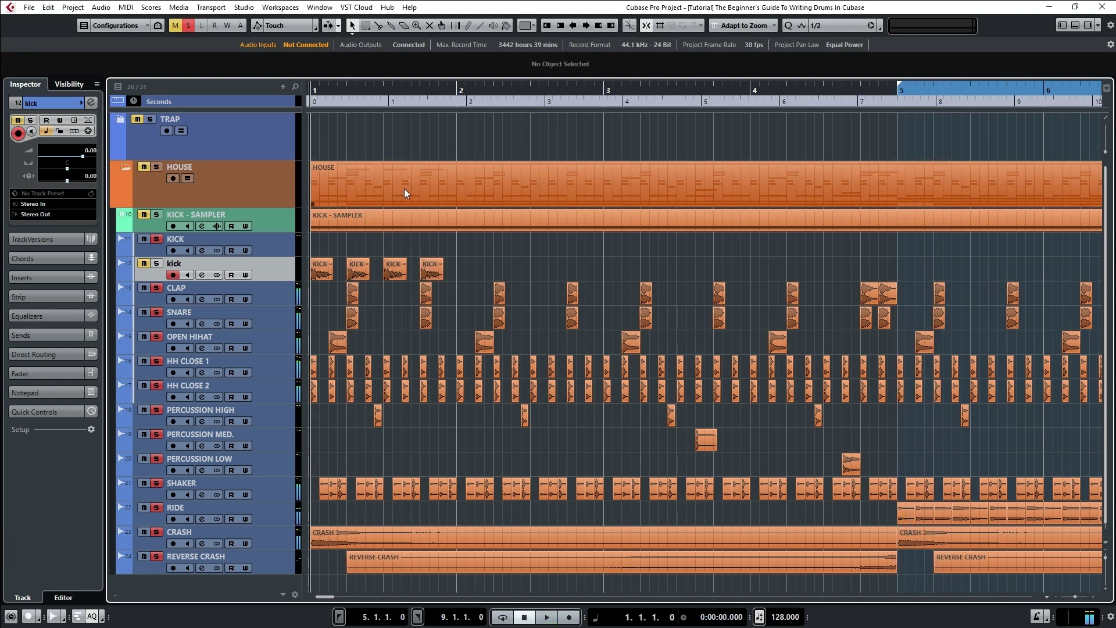
{"action": "left_click", "coordinate": [145, 263]}
{"action": "key", "text": "space"}
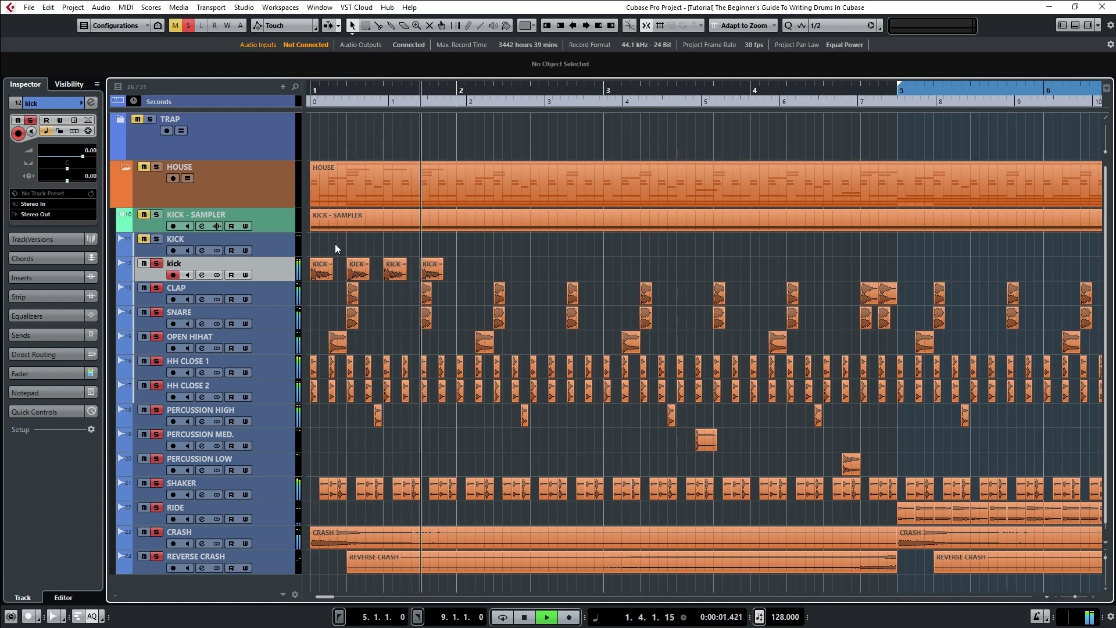
{"action": "key", "text": "space"}
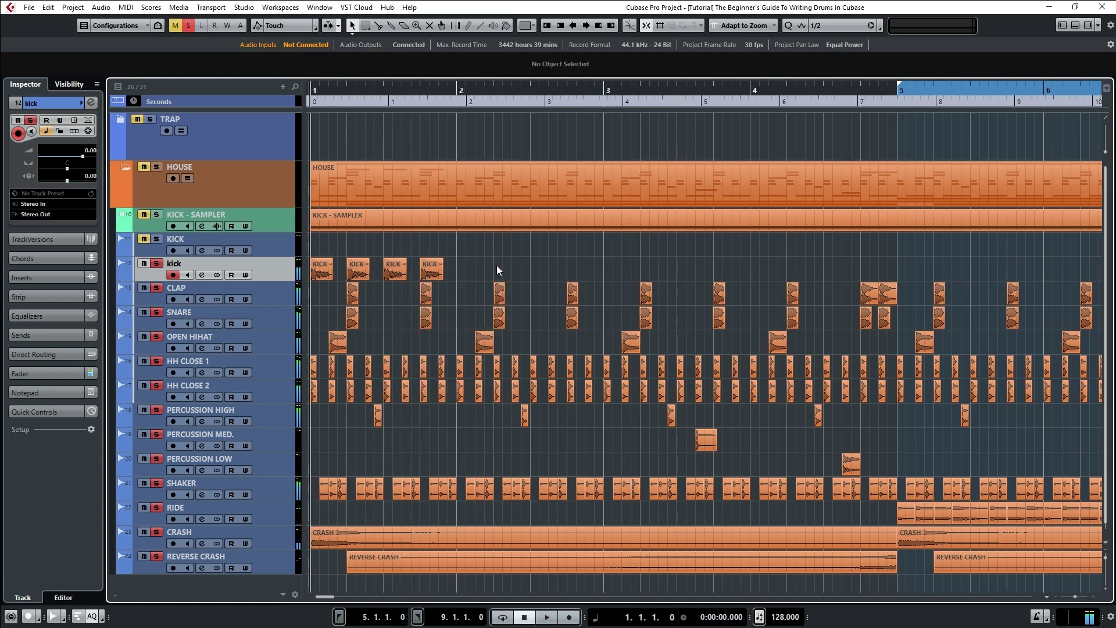
- Copy the four kick clips of bar 1 across bars 2, 3 and 4 of the new kick track
{"action": "left_click_drag", "start_coordinate": [491, 262], "coordinate": [310, 266]}
{"action": "key", "text": "g"}
{"action": "left_click_drag", "start_coordinate": [318, 266], "coordinate": [383, 268]}
{"action": "mouse_move", "coordinate": [486, 265]}
{"action": "left_mouse_down"}
{"action": "mouse_move", "coordinate": [302, 264]}
{"action": "mouse_move", "coordinate": [495, 269]}
{"action": "left_mouse_up"}
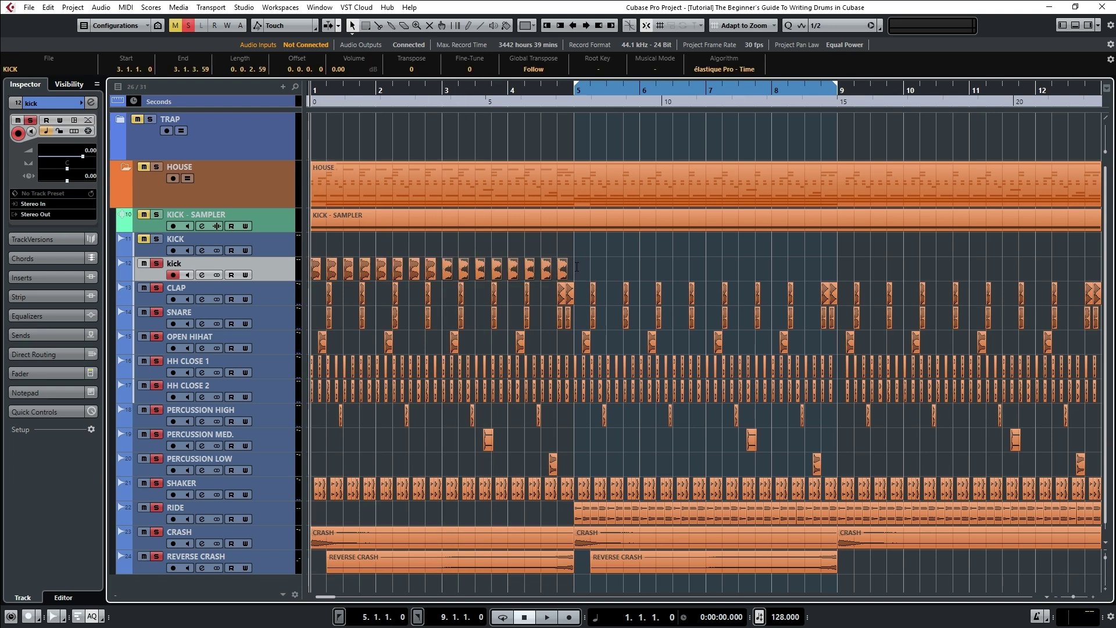
- Select the range from bar 1 to bar 5 on the new kick track and duplicate it twice, up to bar 13
{"action": "key", "text": "2"}
{"action": "left_click_drag", "start_coordinate": [574, 266], "coordinate": [303, 269]}
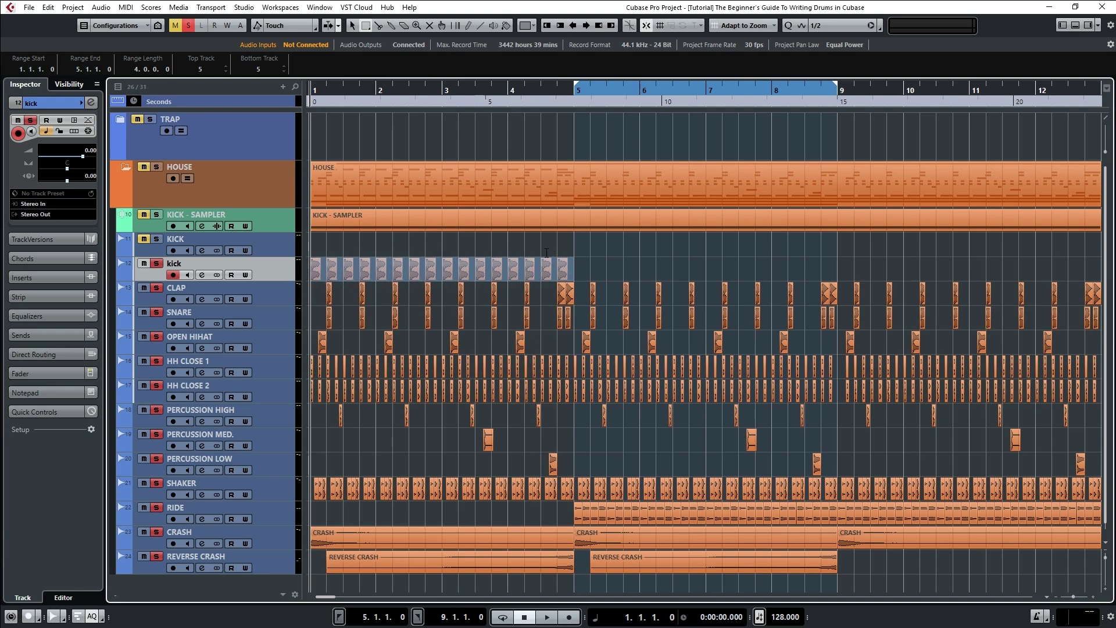
{"action": "key", "text": "g"}
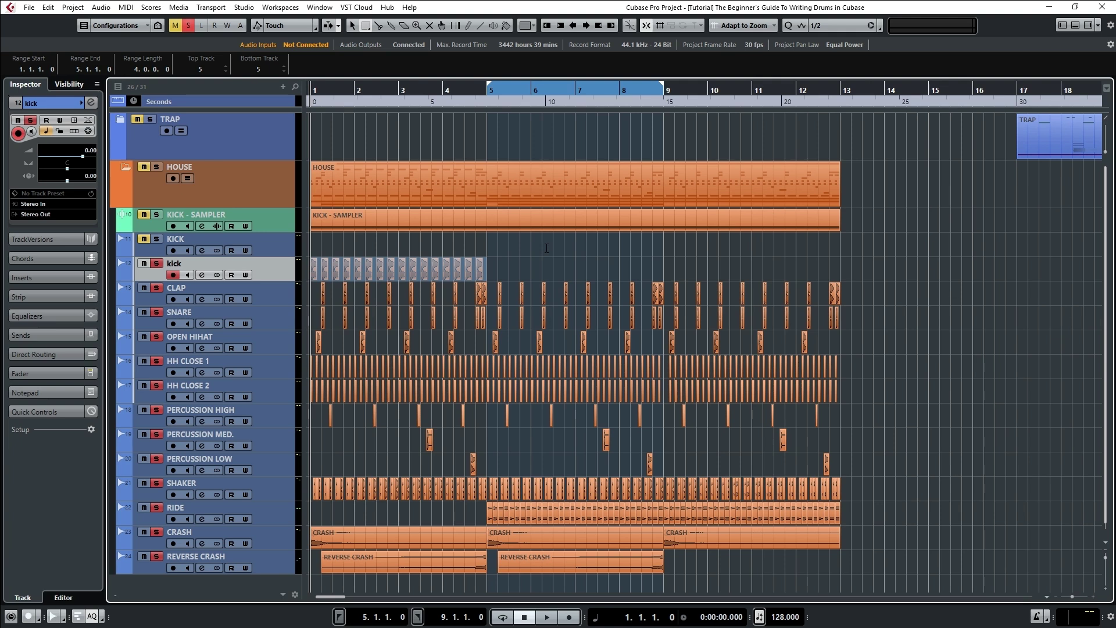
{"action": "key", "text": "ctrl+d"}
{"action": "key", "text": "ctrl+d"}
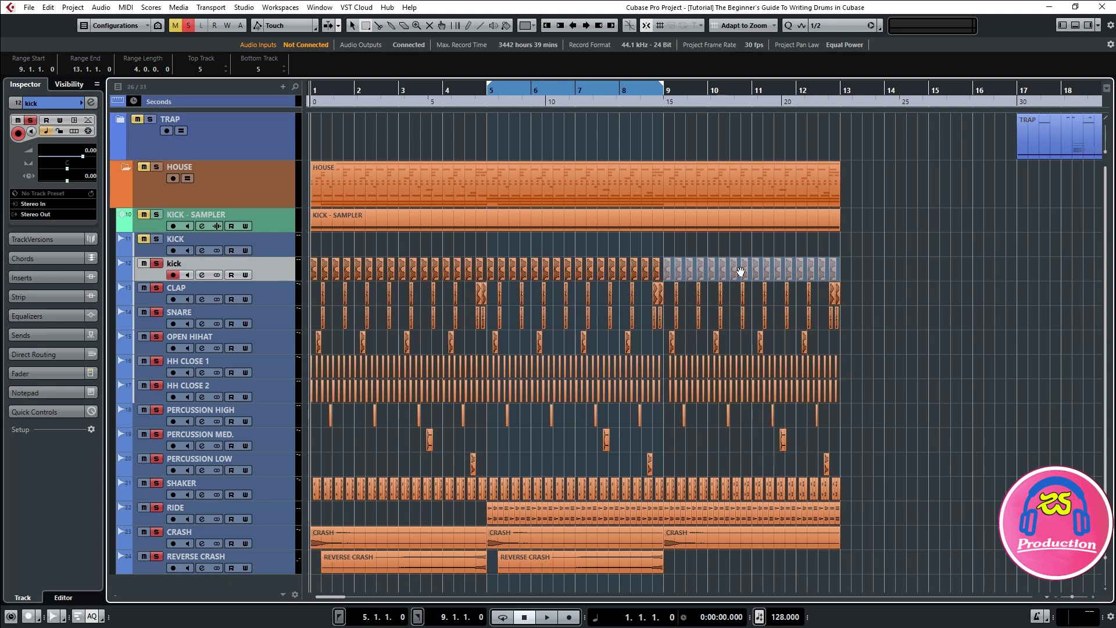
- Move the whole kick range from bar 1 to bar 13 up to the KICK track and delete the emptied kick track
{"action": "left_click_drag", "start_coordinate": [841, 271], "coordinate": [282, 265]}
{"action": "left_click_drag", "start_coordinate": [427, 281], "coordinate": [423, 246]}
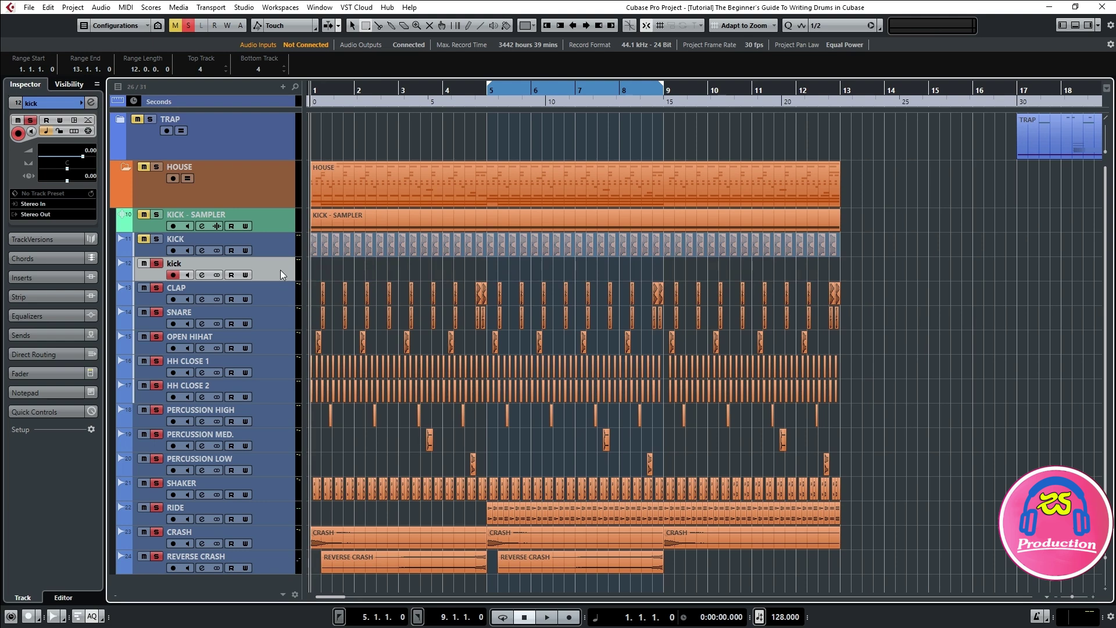
{"action": "key", "text": "Delete"}
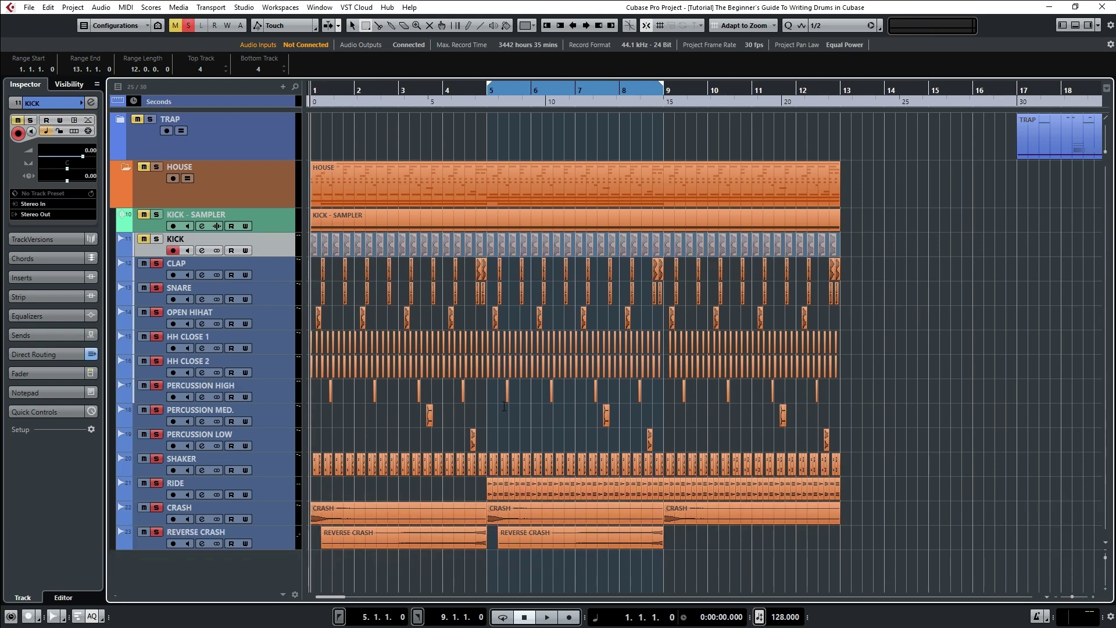
- Compare the volume settings of the individual SHAKER clips in the group just before bar 3
{"action": "scroll", "coordinate": [474, 418], "scroll_direction": "up", "scroll_amount": 2}
{"action": "key", "text": "1"}
{"action": "scroll", "coordinate": [448, 419], "scroll_direction": "up", "scroll_amount": 1}
{"action": "scroll", "coordinate": [474, 420], "scroll_direction": "left", "scroll_amount": 3}
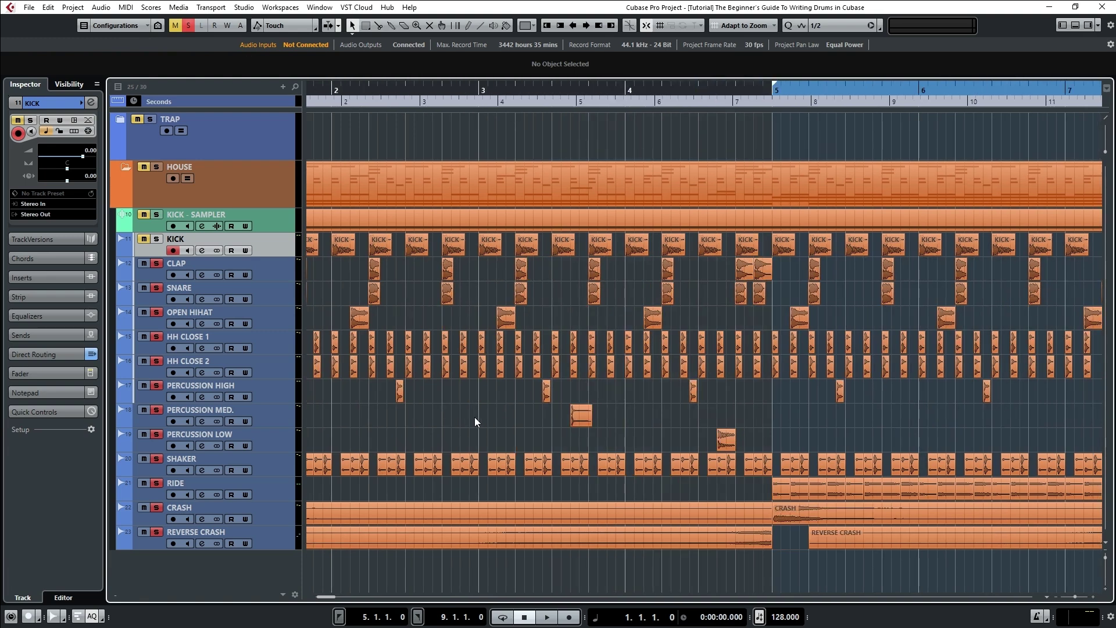
{"action": "scroll", "coordinate": [474, 417], "scroll_direction": "up", "scroll_amount": 4}
{"action": "left_click", "coordinate": [546, 465]}
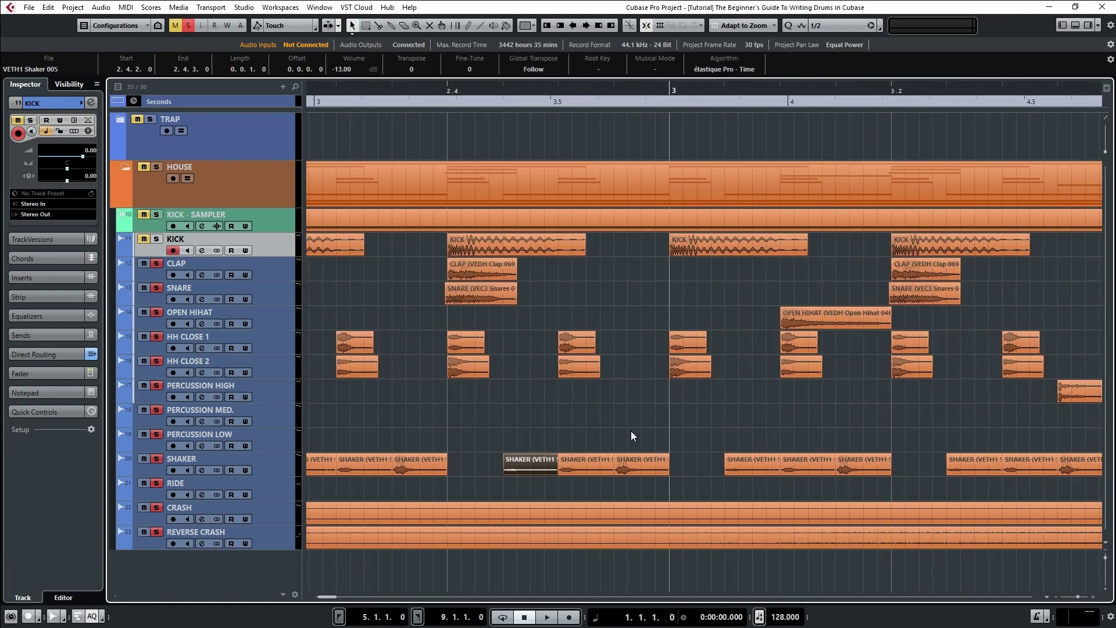
{"action": "left_click", "coordinate": [633, 462]}
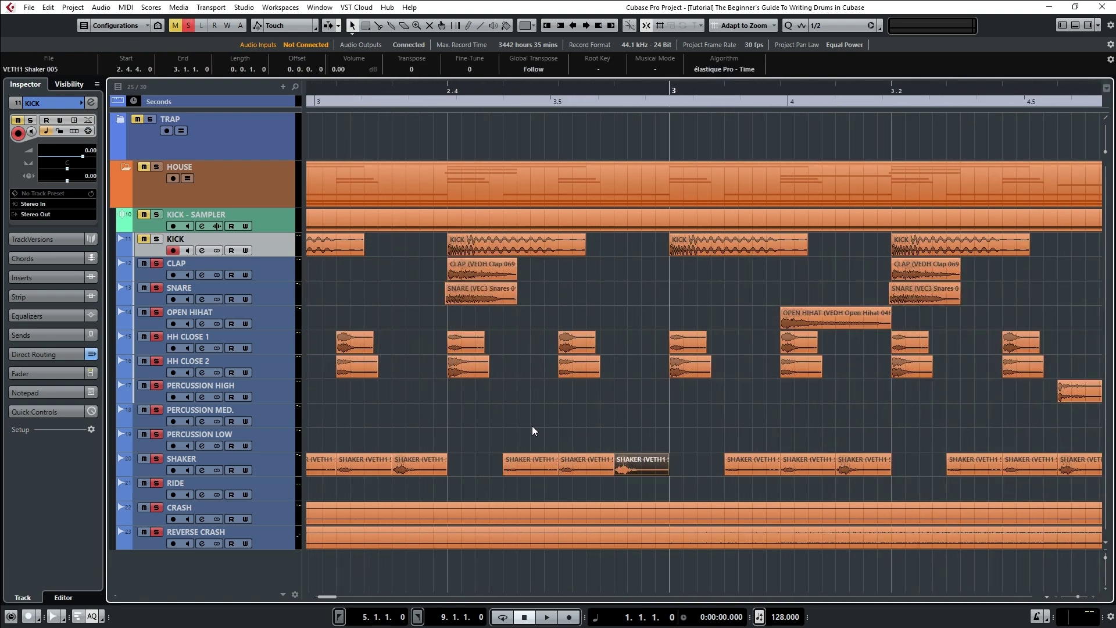
{"action": "left_click", "coordinate": [532, 465]}
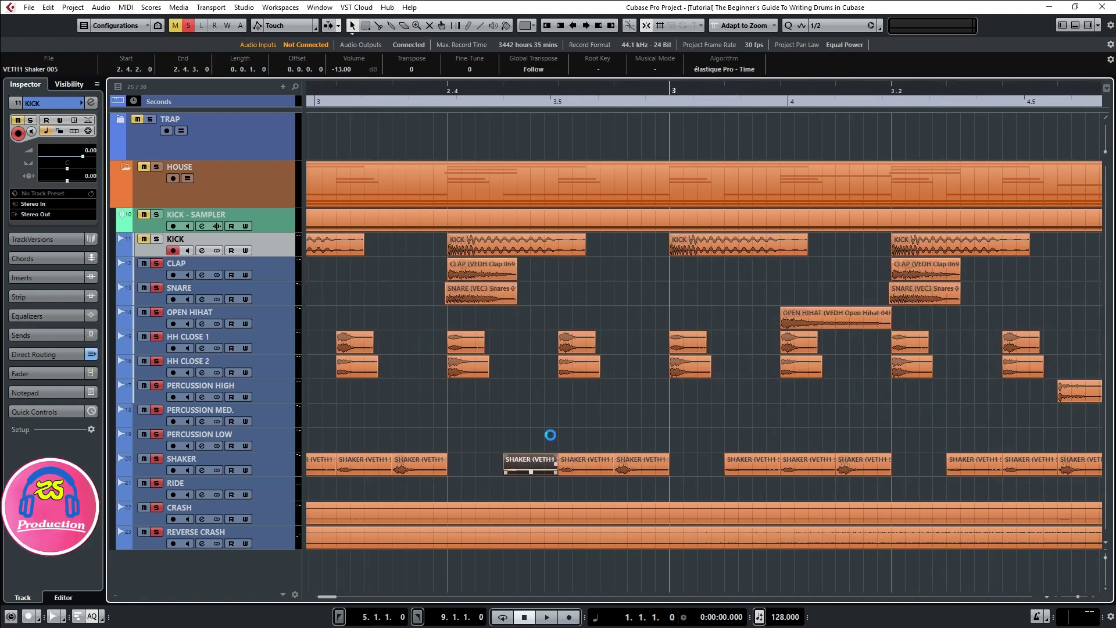
{"action": "left_click", "coordinate": [612, 459]}
{"action": "left_click", "coordinate": [643, 462]}
{"action": "scroll", "coordinate": [556, 417], "scroll_direction": "down", "scroll_amount": 2}
{"action": "scroll", "coordinate": [556, 417], "scroll_direction": "down", "scroll_amount": 5}
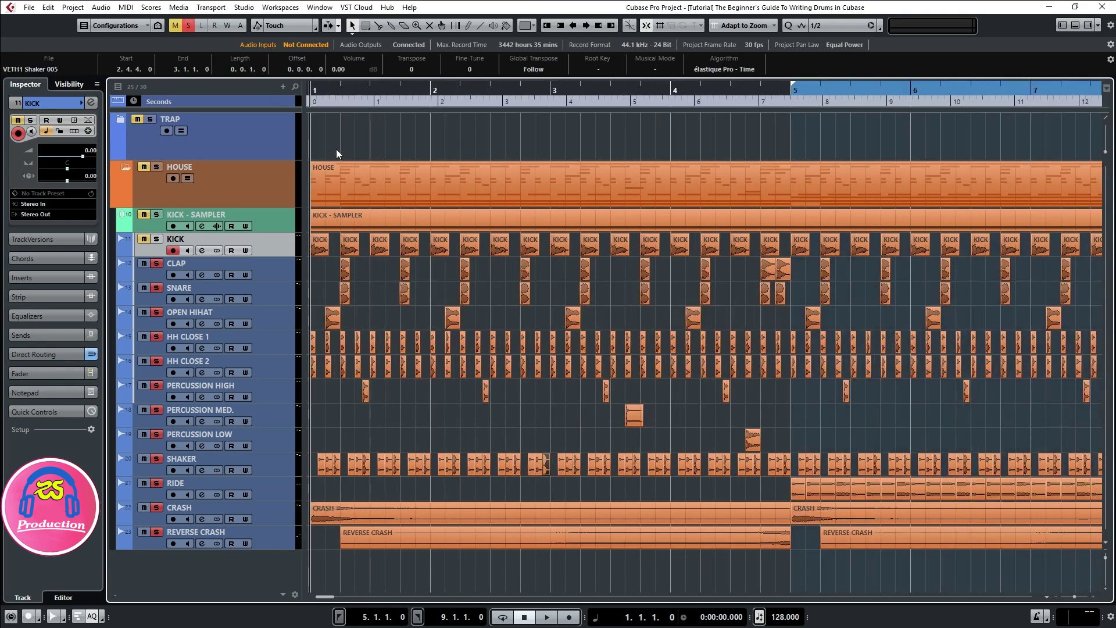
- Solo only the SHAKER track and play from bar 1, adding the KICK track to the solo for another playback
{"action": "left_click", "coordinate": [155, 459], "text": "ctrl"}
{"action": "key", "text": "space"}
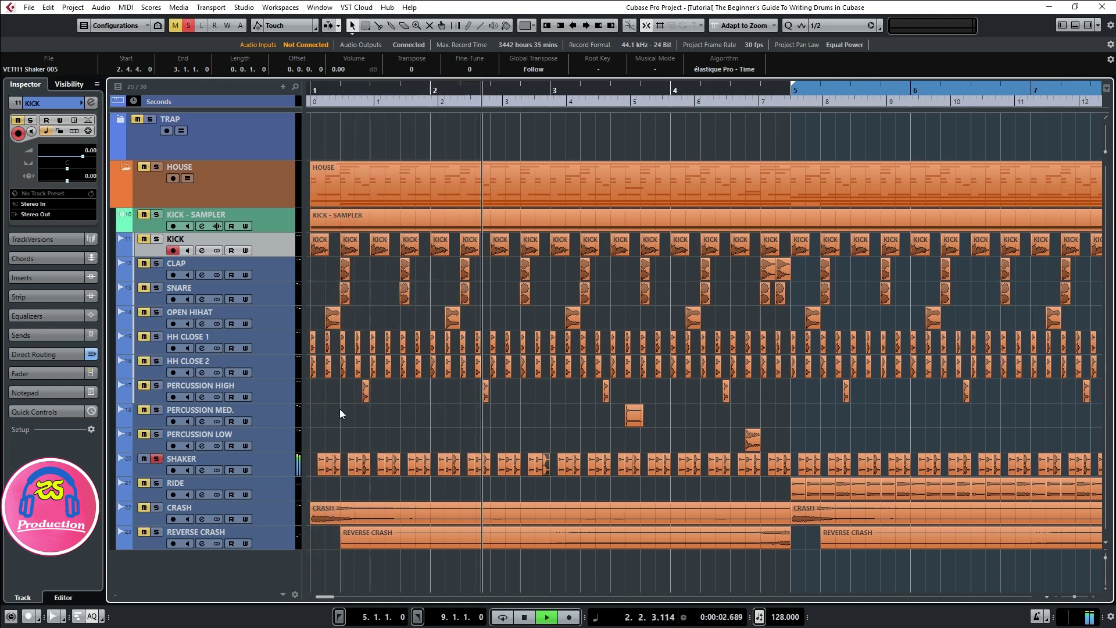
{"action": "key", "text": "space"}
{"action": "left_click", "coordinate": [156, 239]}
{"action": "key", "text": "space"}
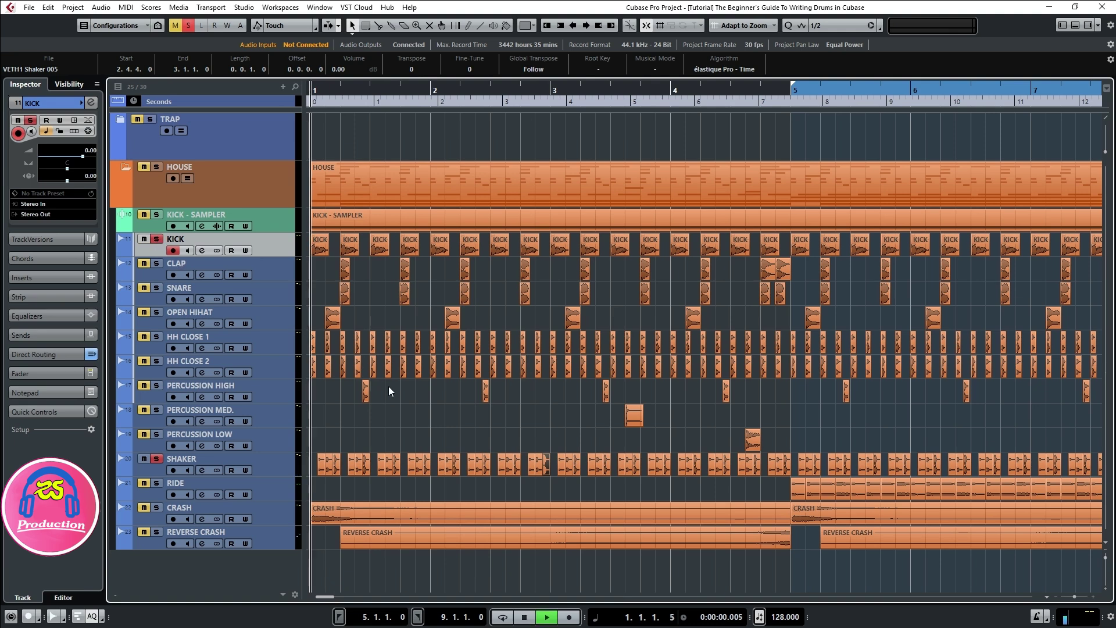
{"action": "key", "text": "space"}
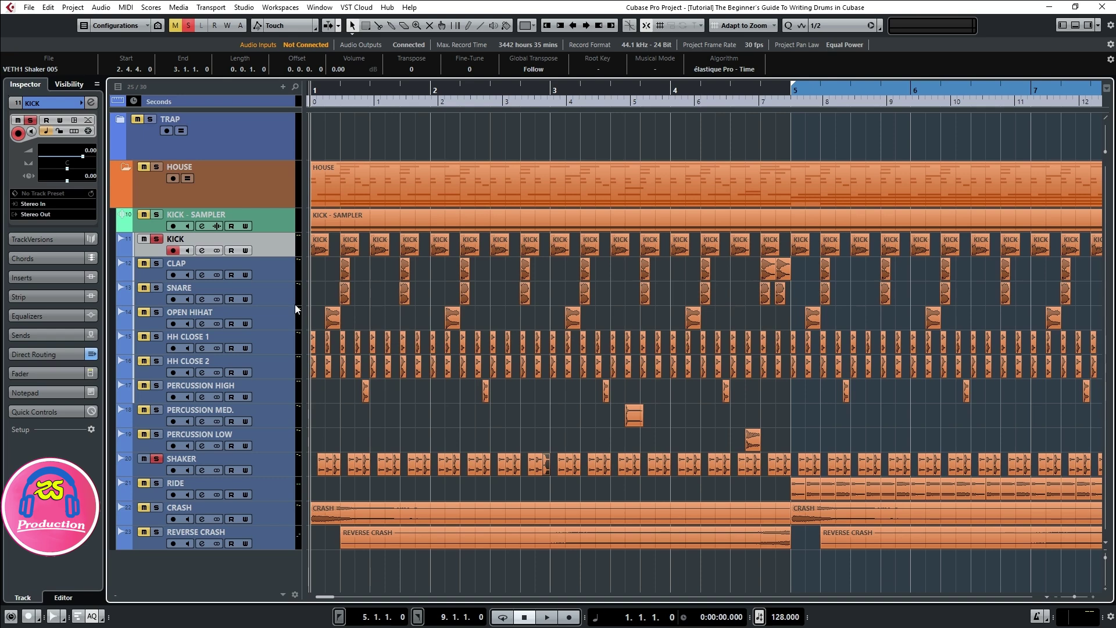
- Show the sampler controls of the KICK - SAMPLER track and add a new sampler track named kickk below it
{"action": "left_click", "coordinate": [272, 217]}
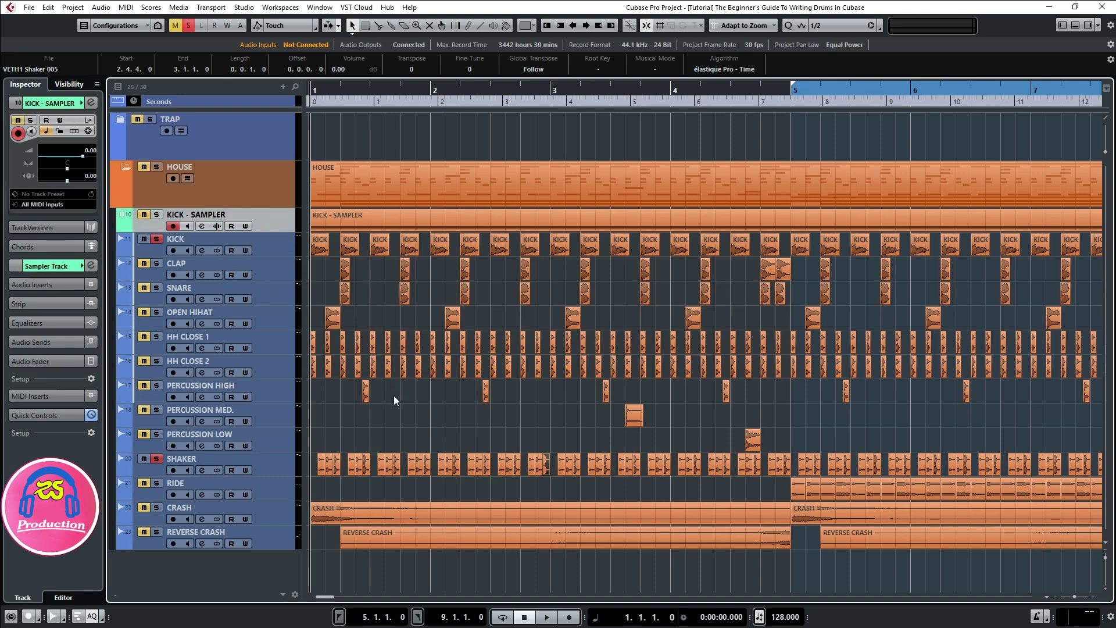
{"action": "key", "text": "ctrl+alt+b"}
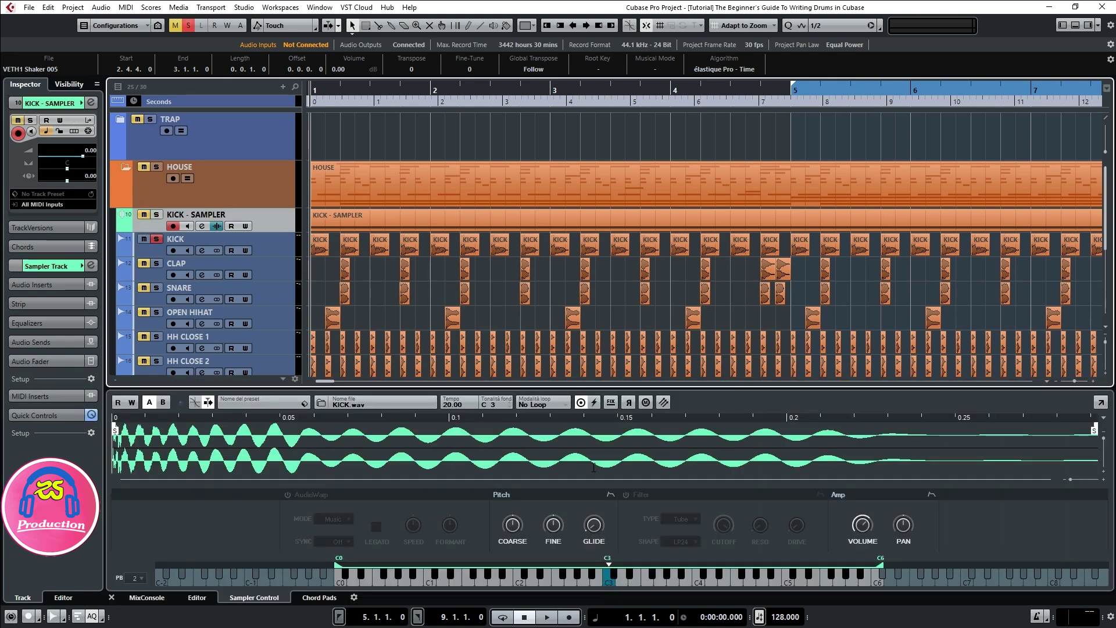
{"action": "right_click", "coordinate": [276, 222]}
{"action": "mouse_move", "coordinate": [328, 230]}
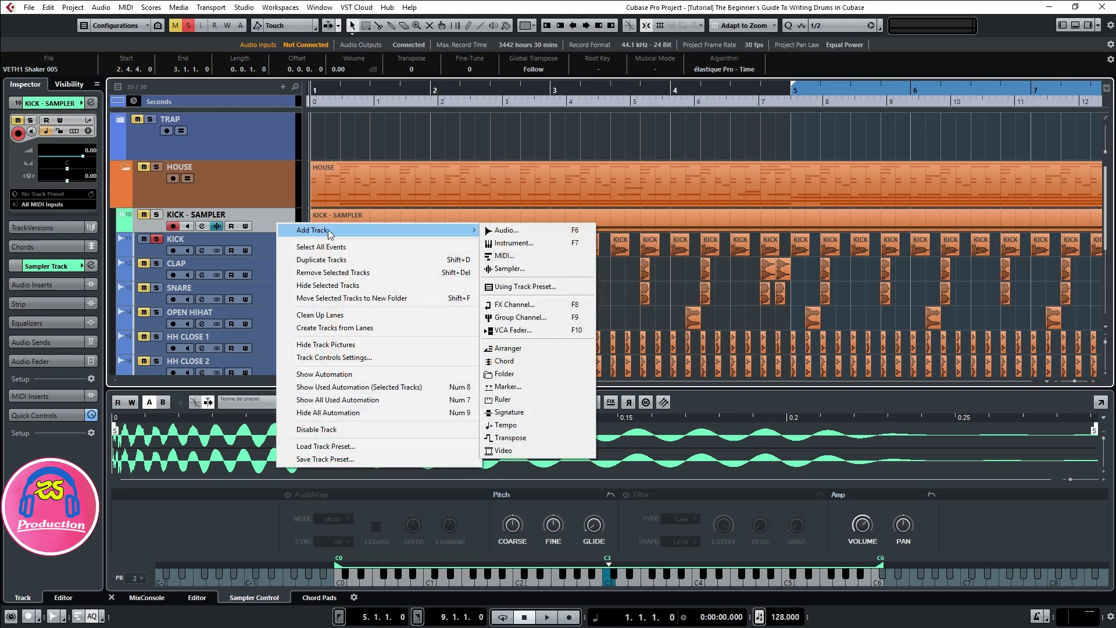
{"action": "left_click", "coordinate": [526, 269]}
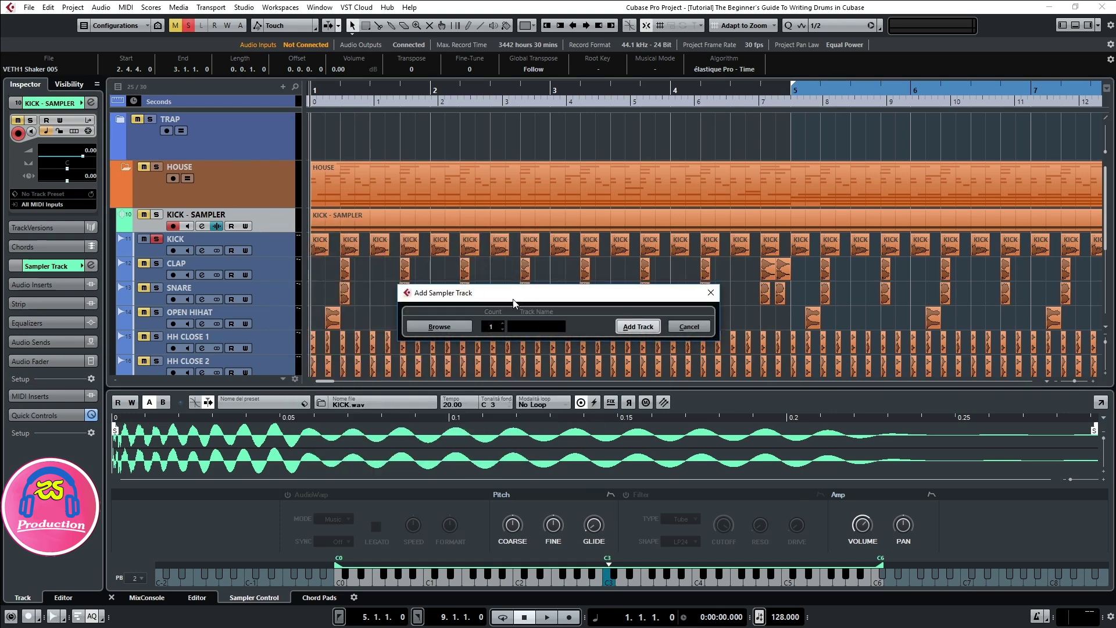
{"action": "type", "text": "KICK"}
{"action": "key", "text": "Return"}
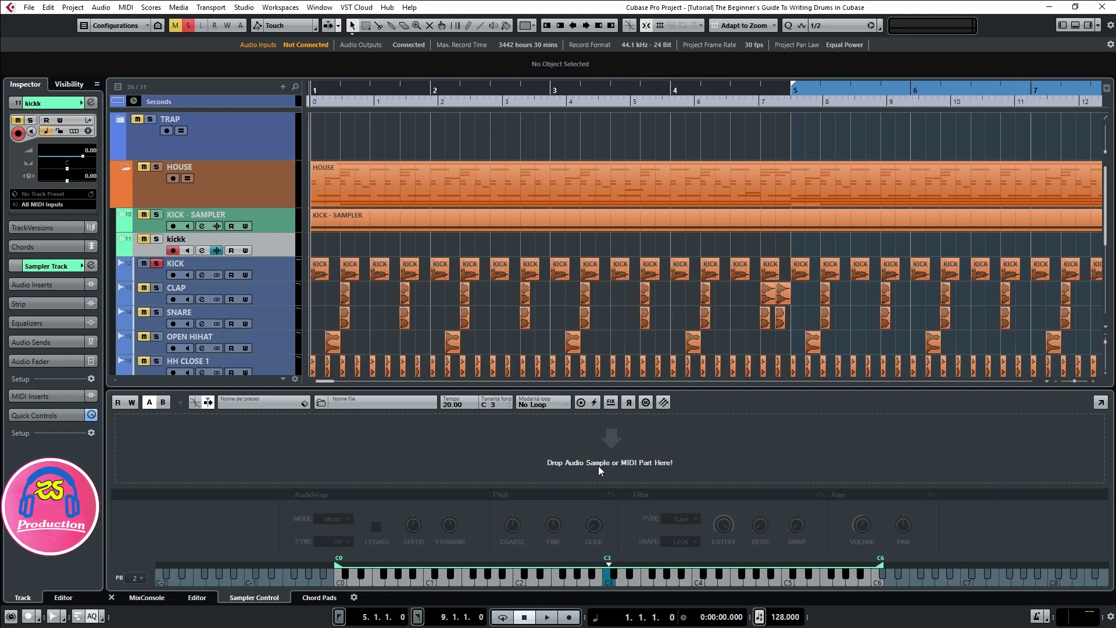
- Load the kick clip at beat 1.4 into the kickk sampler and audition it at C3
{"action": "left_click_drag", "start_coordinate": [409, 269], "coordinate": [570, 427]}
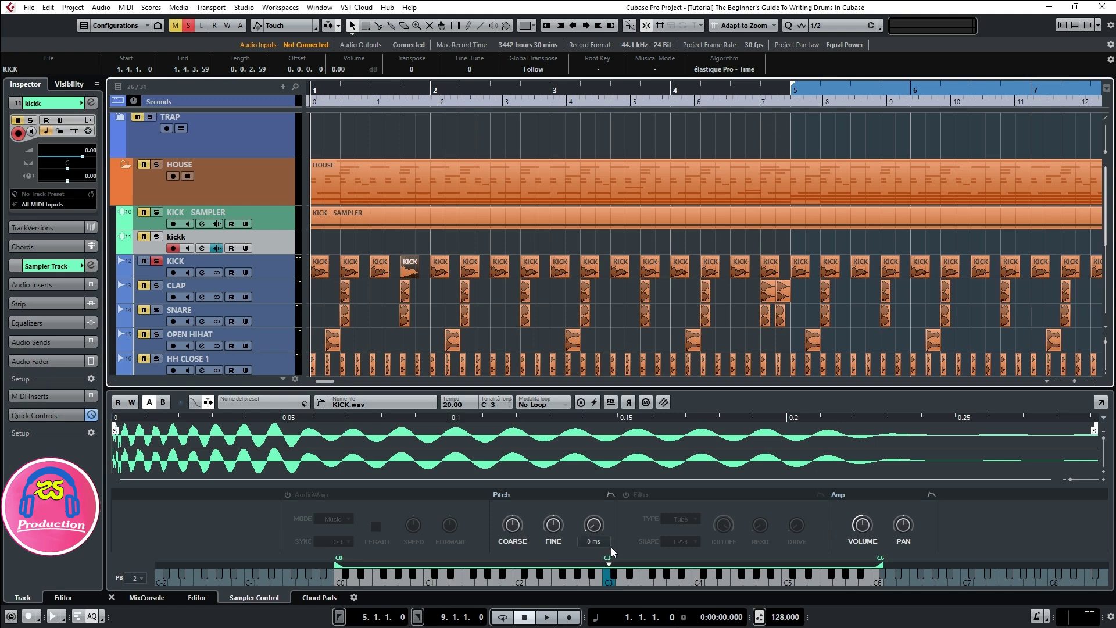
{"action": "left_click", "coordinate": [612, 584]}
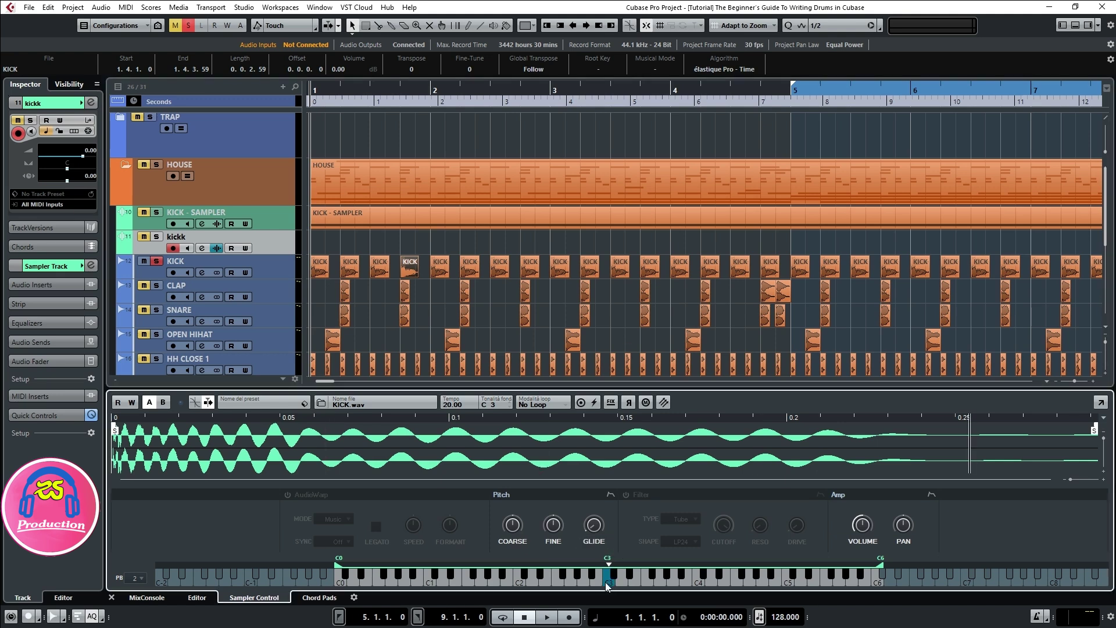
- Solo the kickk sampler track and take the KICK track out of the solo
{"action": "left_click", "coordinate": [156, 236]}
{"action": "left_click", "coordinate": [156, 261]}
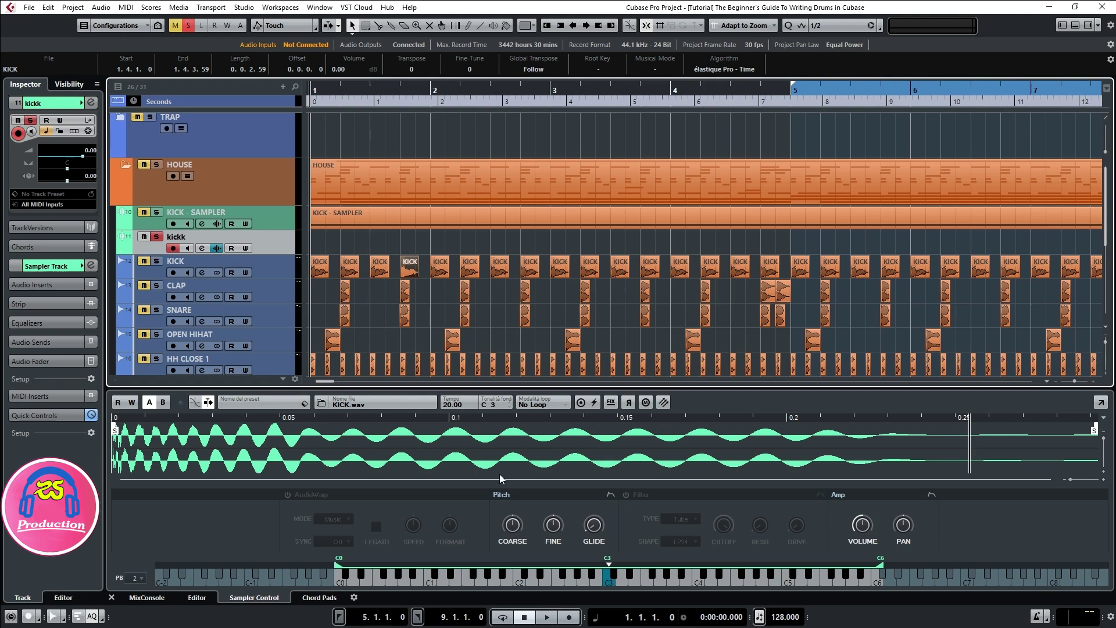
- Audition the kickk sample at C3 and examine the sampler's pitch envelope, filter and amp envelope controls
{"action": "left_click", "coordinate": [612, 583]}
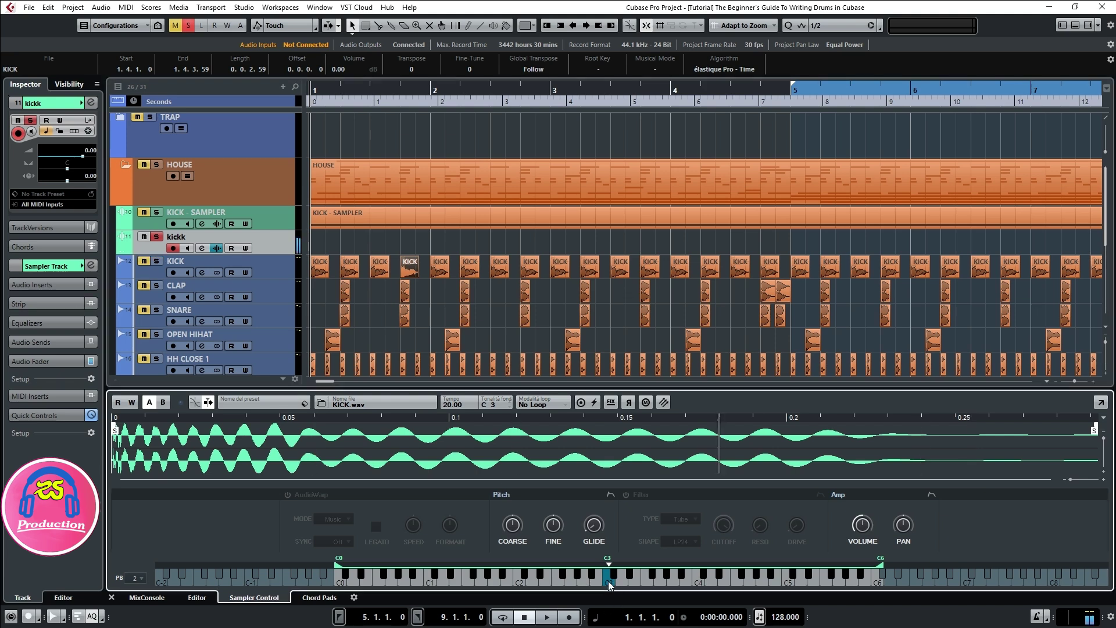
{"action": "left_click", "coordinate": [154, 246]}
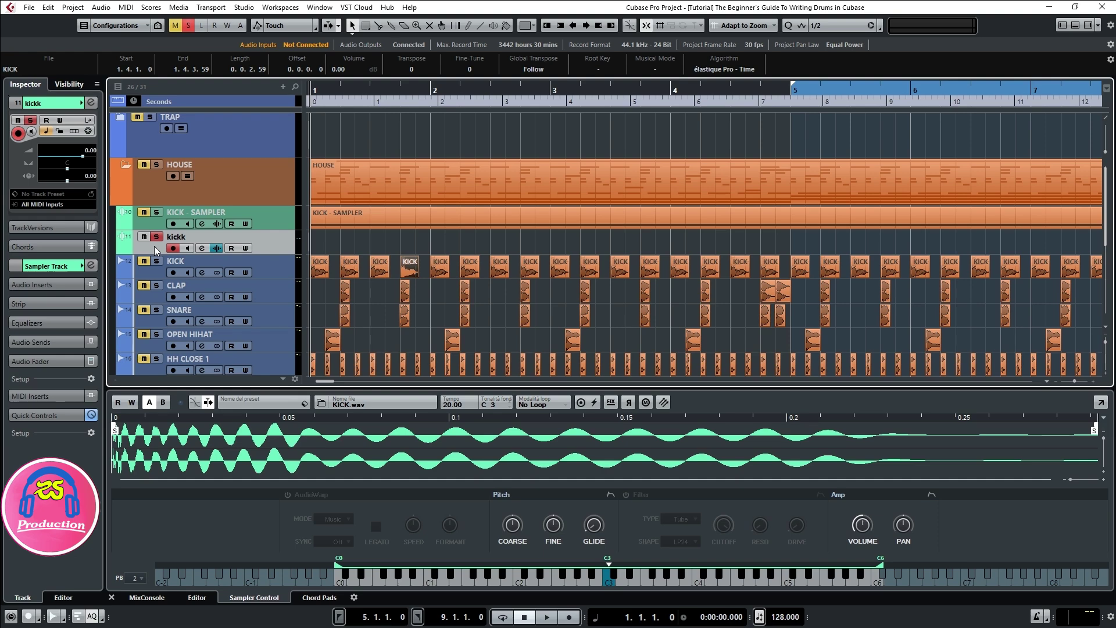
{"action": "left_click", "coordinate": [611, 495]}
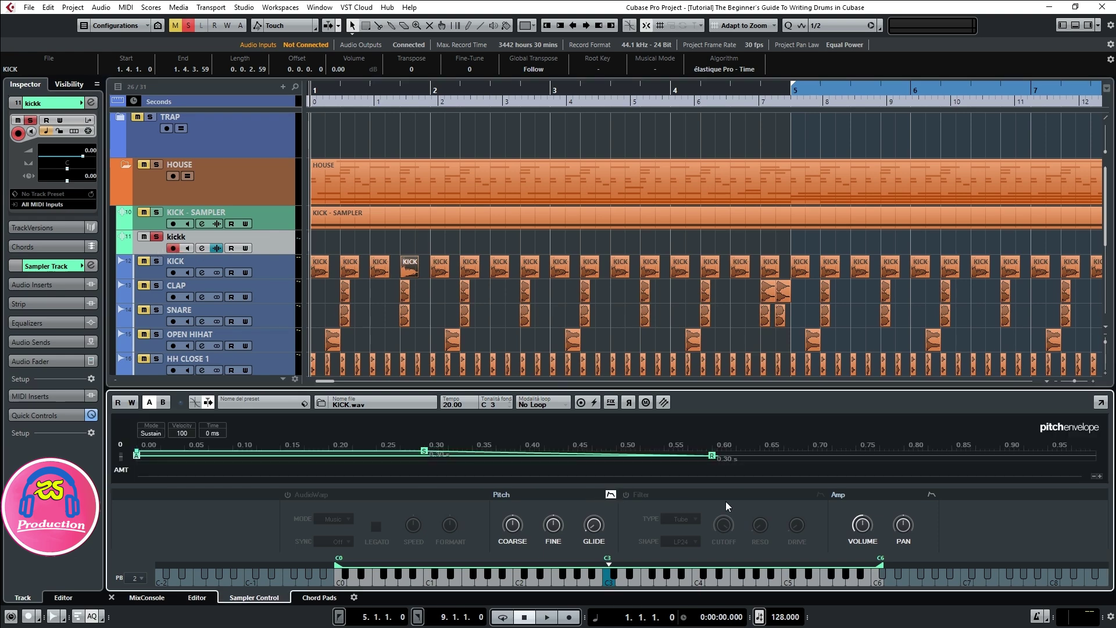
{"action": "left_click", "coordinate": [611, 494]}
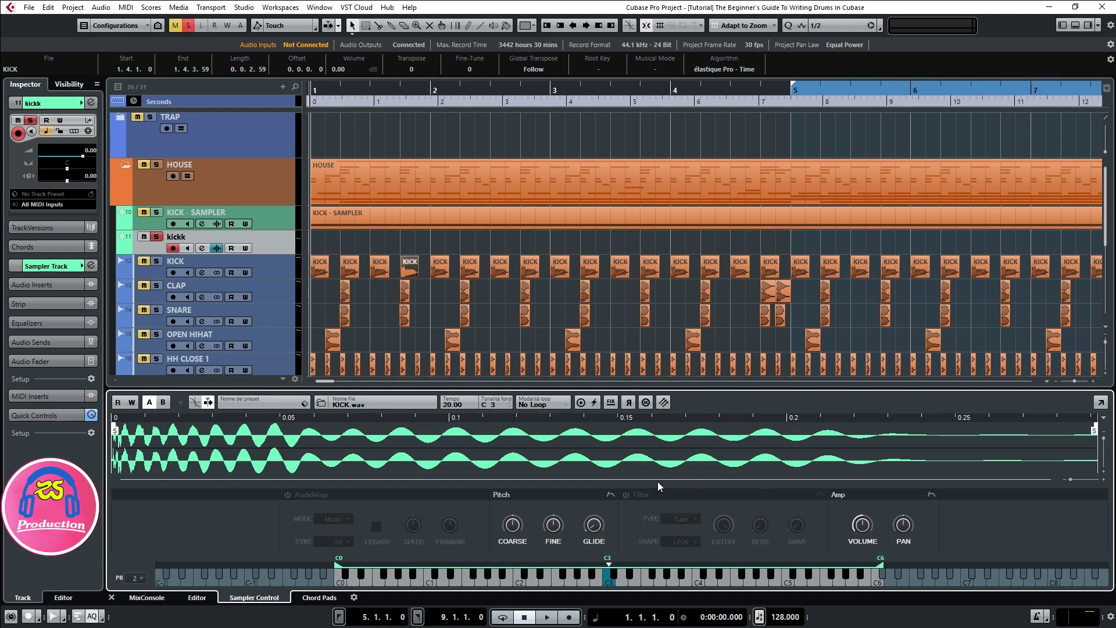
{"action": "left_click", "coordinate": [626, 494]}
{"action": "left_click", "coordinate": [626, 495]}
{"action": "left_click", "coordinate": [932, 494]}
{"action": "left_click", "coordinate": [932, 494]}
- Delete the kickk sampler track, clear the solo and hide the sampler controls, keeping the KICK - SAMPLER track selected
{"action": "key", "text": "Delete"}
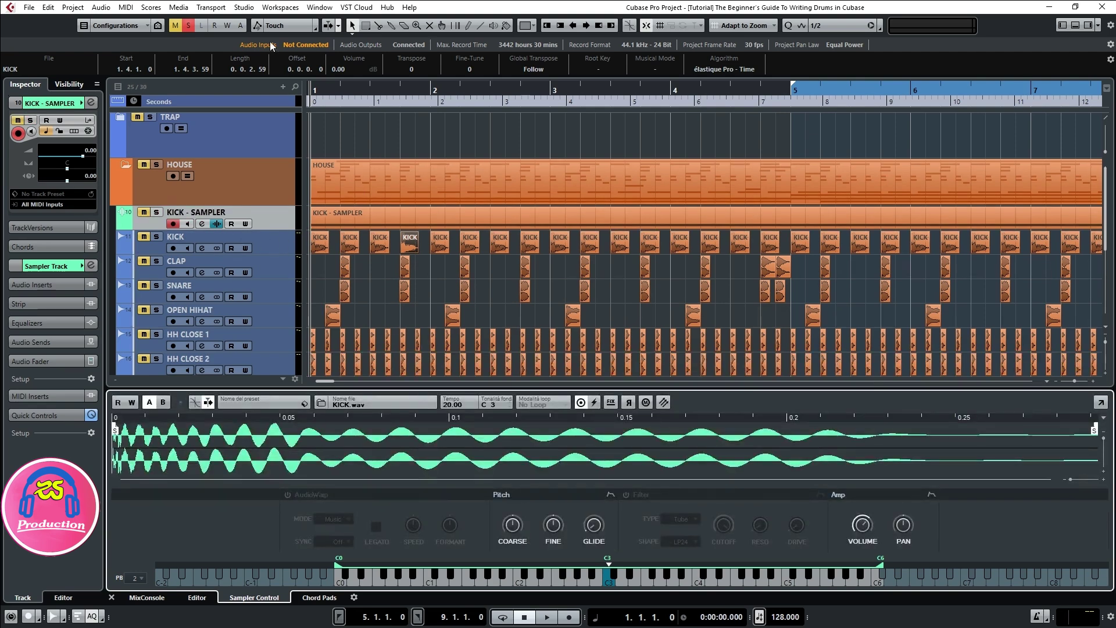
{"action": "key", "text": "ctrl+alt+e"}
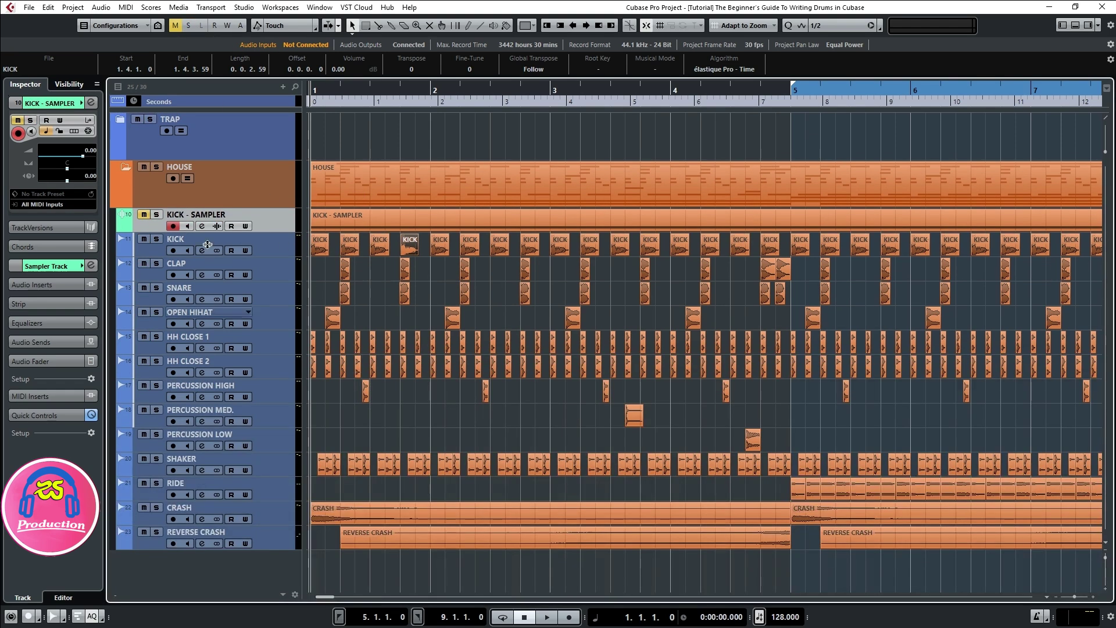
{"action": "left_click", "coordinate": [276, 247]}
{"action": "left_click", "coordinate": [271, 222]}
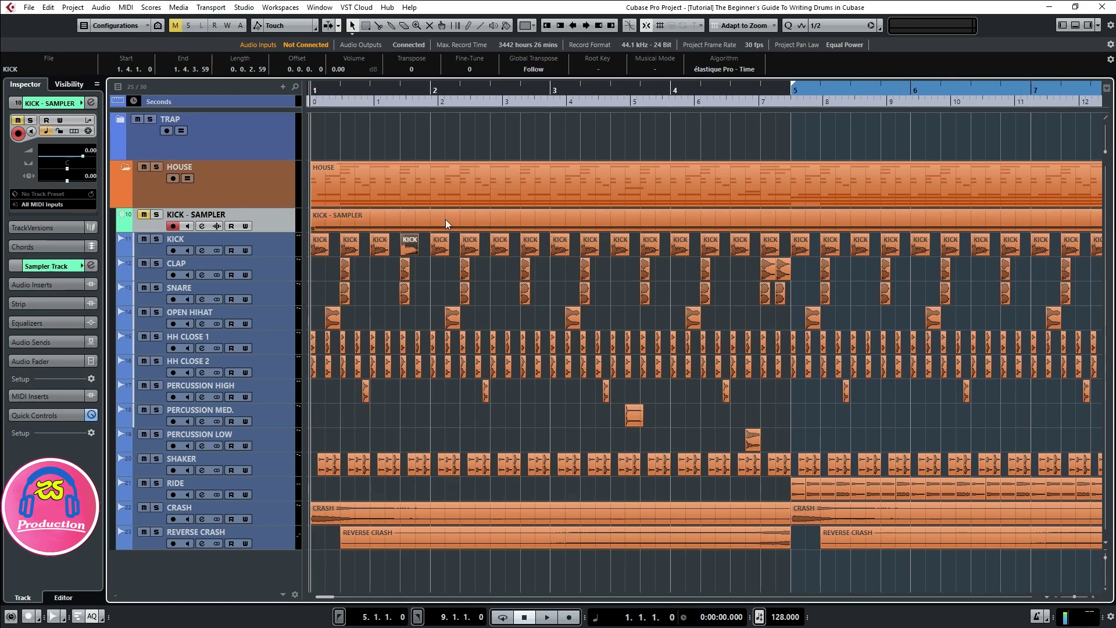
- Inspect the C3 notes of the KICK - SAMPLER part in the Key Editor and return to the project
{"action": "double_click", "coordinate": [445, 218]}
{"action": "scroll", "coordinate": [271, 307], "scroll_direction": "up", "scroll_amount": 4}
{"action": "scroll", "coordinate": [273, 306], "scroll_direction": "down", "scroll_amount": 6}
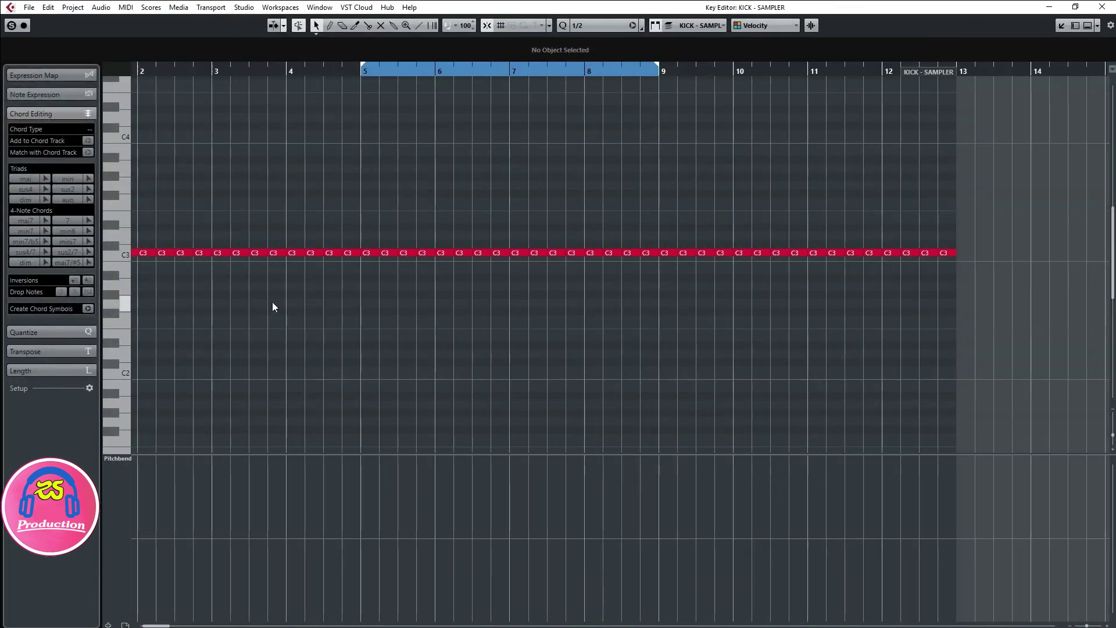
{"action": "key", "text": "Return"}
- Mute the KICK track, unmute KICK - SAMPLER and play the house pattern from bar 1
{"action": "left_click", "coordinate": [143, 239]}
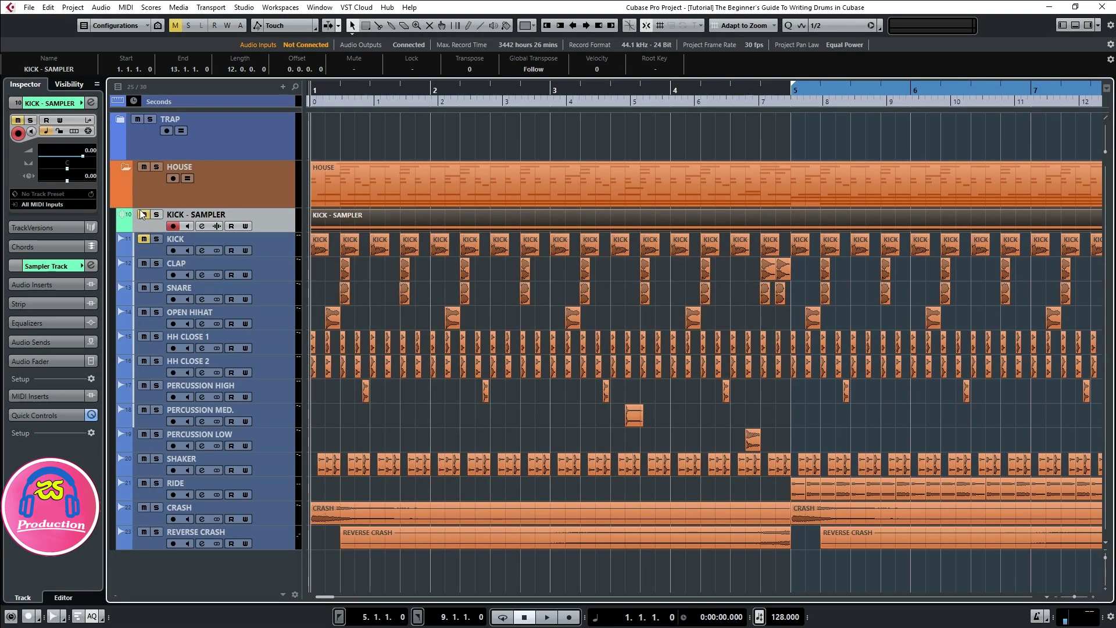
{"action": "left_click", "coordinate": [144, 214]}
{"action": "key", "text": "g"}
{"action": "key", "text": "space"}
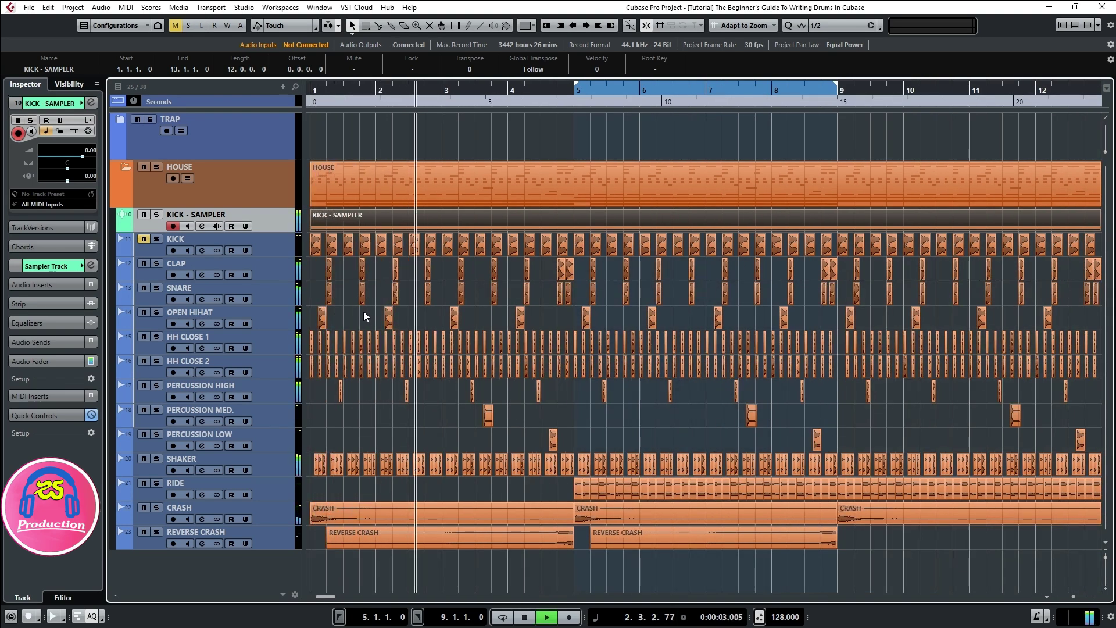
{"action": "key", "text": "space"}
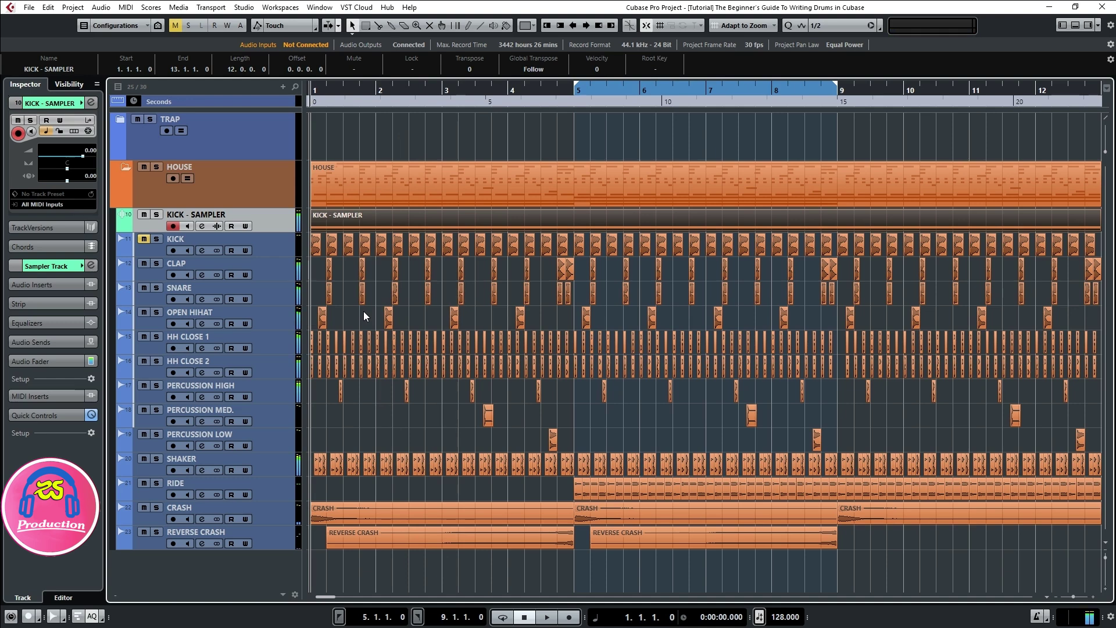
{"action": "key", "text": "g"}
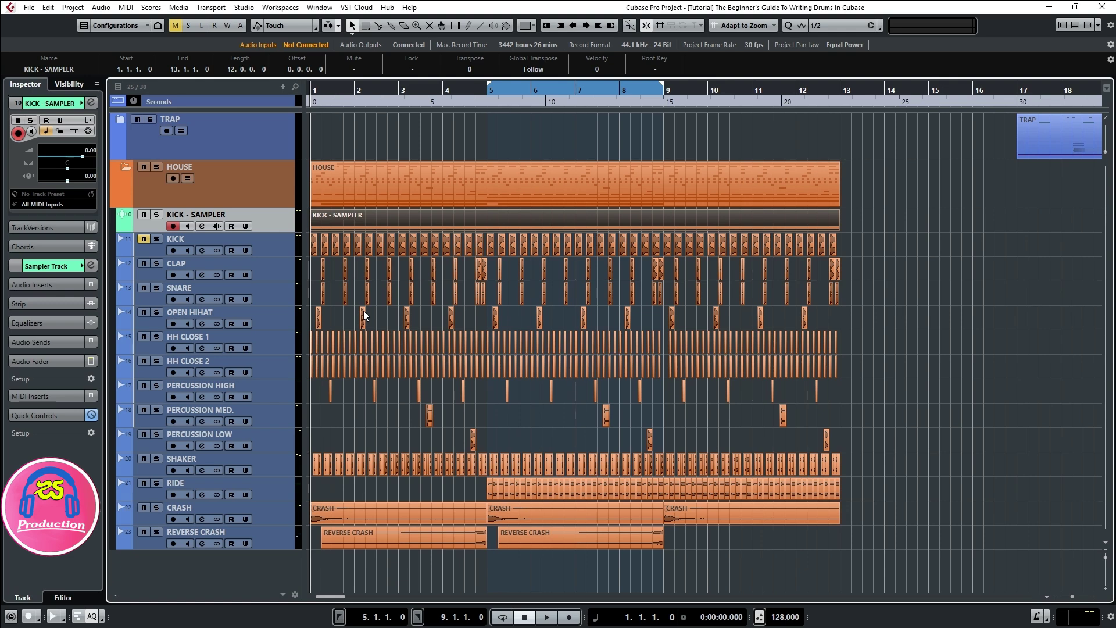
- Collapse the HOUSE folder, expand the TRAP folder with taller tracks and select its SNARE track
{"action": "left_click", "coordinate": [124, 168]}
{"action": "scroll", "coordinate": [487, 310], "scroll_direction": "down", "scroll_amount": 3}
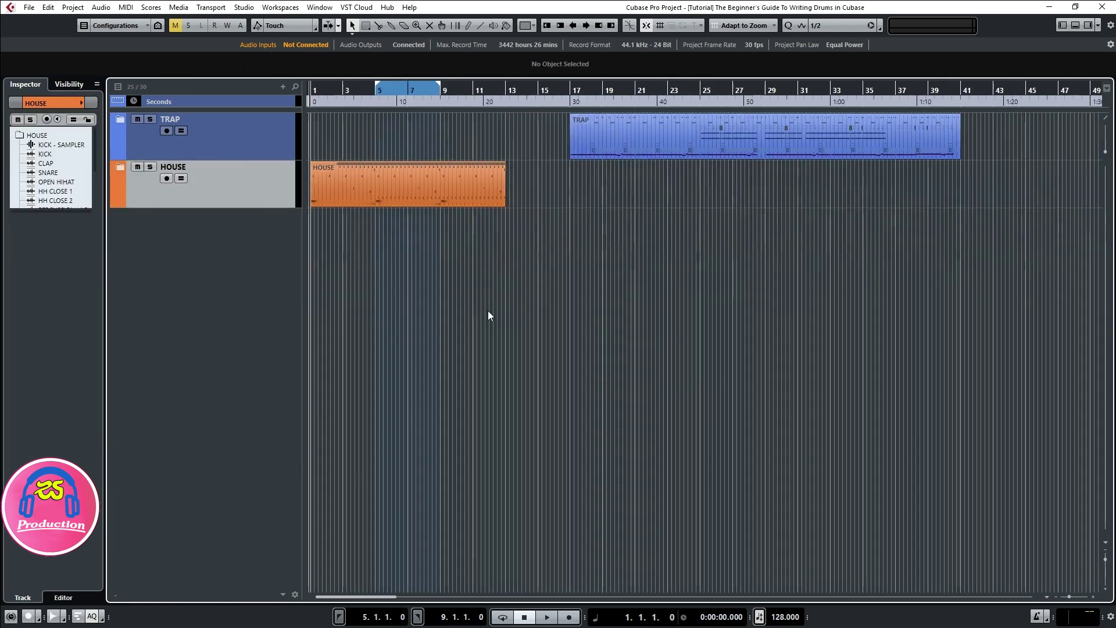
{"action": "scroll", "coordinate": [661, 396], "scroll_direction": "up", "scroll_amount": 3}
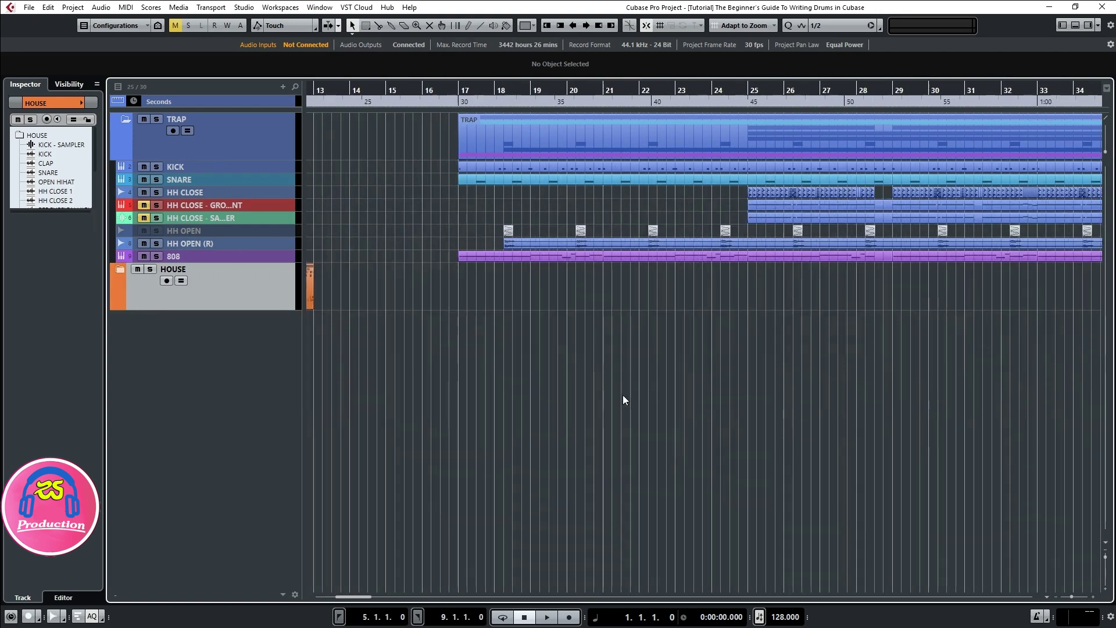
{"action": "key", "text": "shift+h"}
{"action": "left_click", "coordinate": [269, 215]}
{"action": "scroll", "coordinate": [518, 265], "scroll_direction": "down", "scroll_amount": 3}
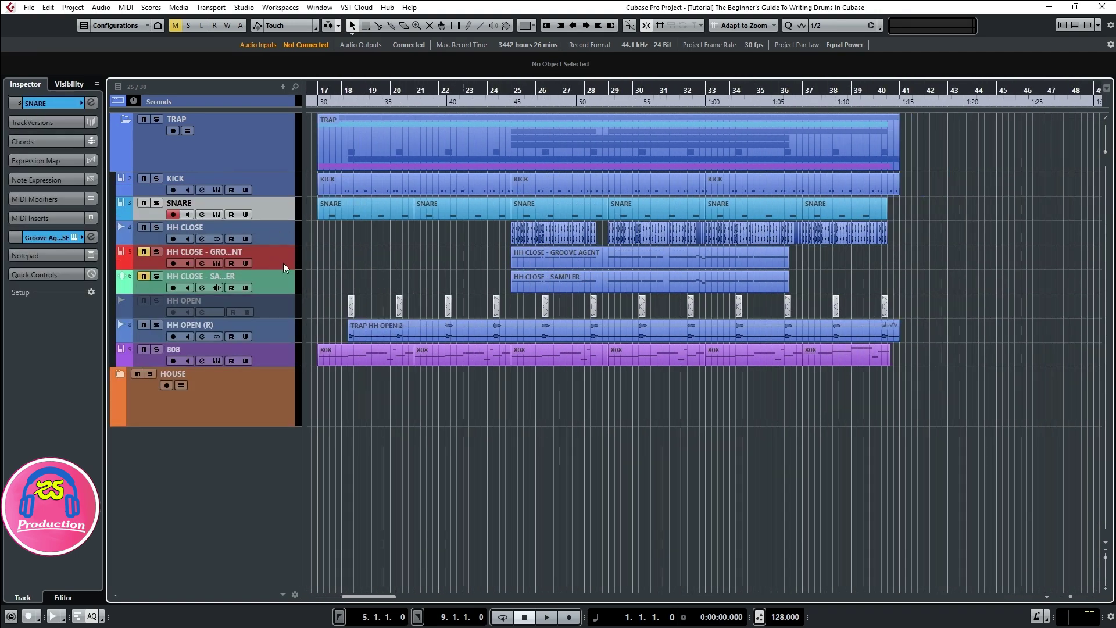
{"action": "scroll", "coordinate": [327, 267], "scroll_direction": "up", "scroll_amount": 3}
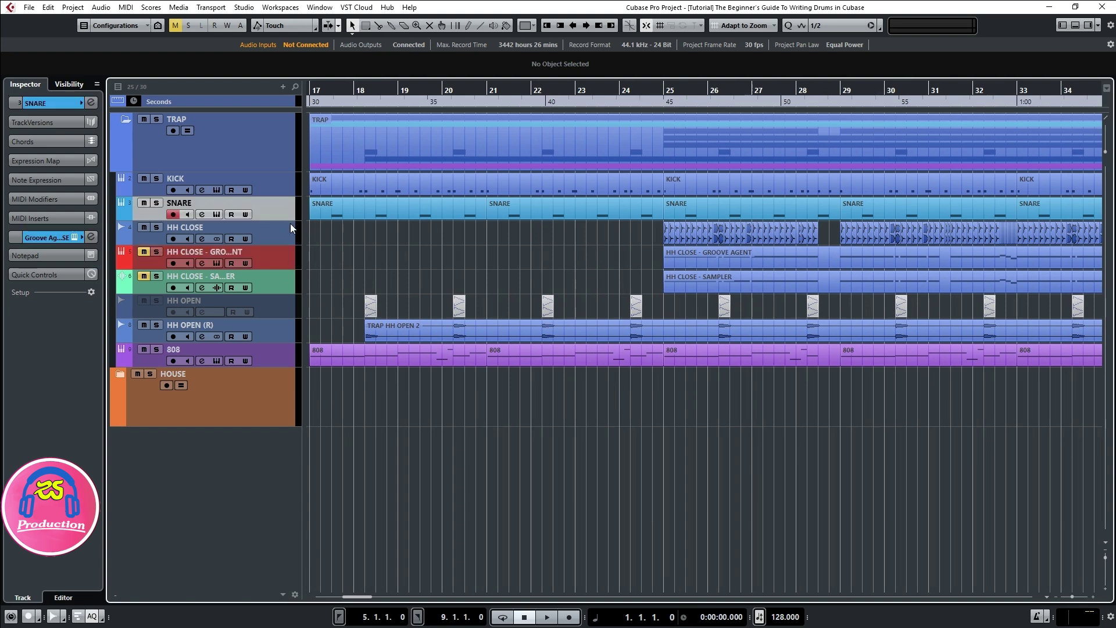
- Show the SNARE track's Groove Agent SE, audition the C3 and D3 snare pads in pad bank 4, and close the instrument
{"action": "left_click", "coordinate": [216, 214]}
{"action": "left_click_drag", "start_coordinate": [612, 117], "coordinate": [757, 133]}
{"action": "left_click", "coordinate": [511, 277]}
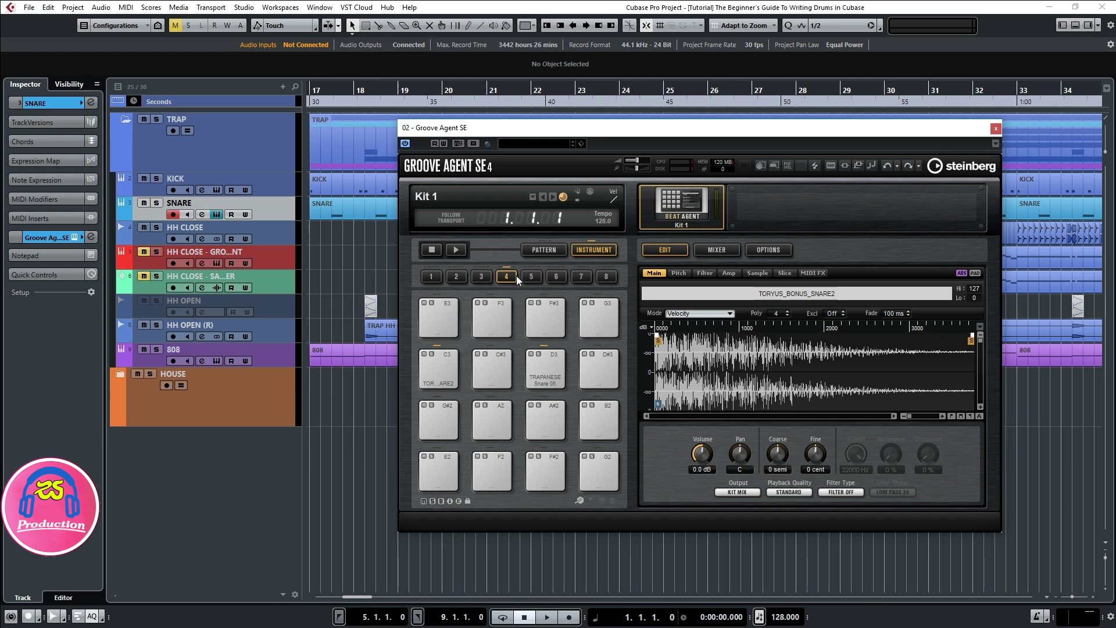
{"action": "left_click", "coordinate": [442, 371]}
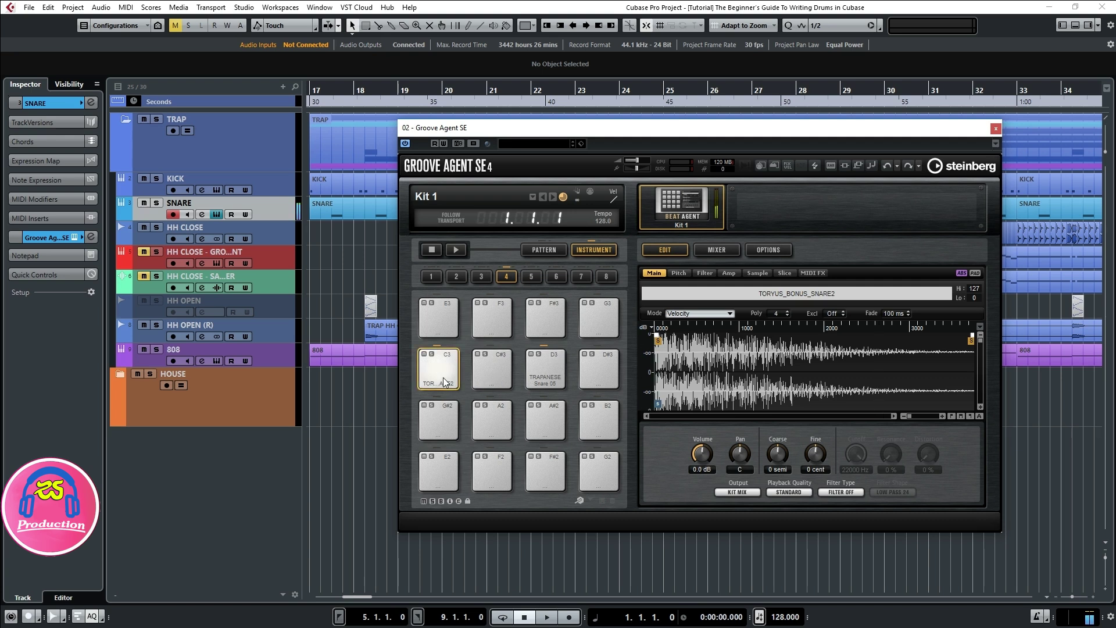
{"action": "left_click", "coordinate": [540, 379]}
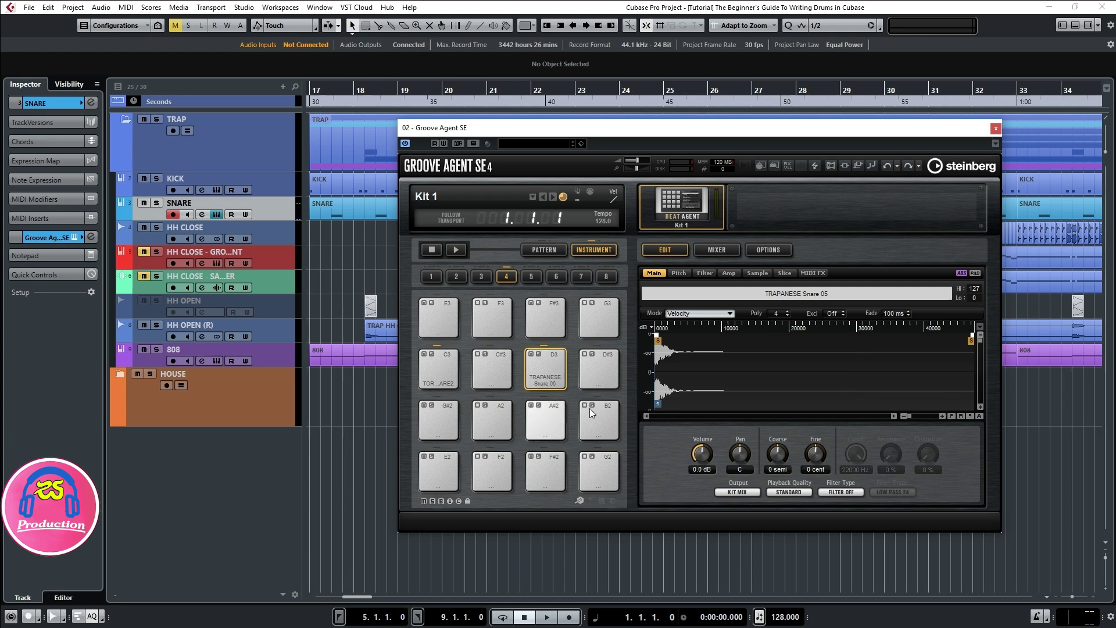
{"action": "left_click", "coordinate": [996, 128]}
- Set the locators to the HH CLOSE - GROOVE AGENT part, place the cursor at its start and unmute its track
{"action": "left_click", "coordinate": [279, 258]}
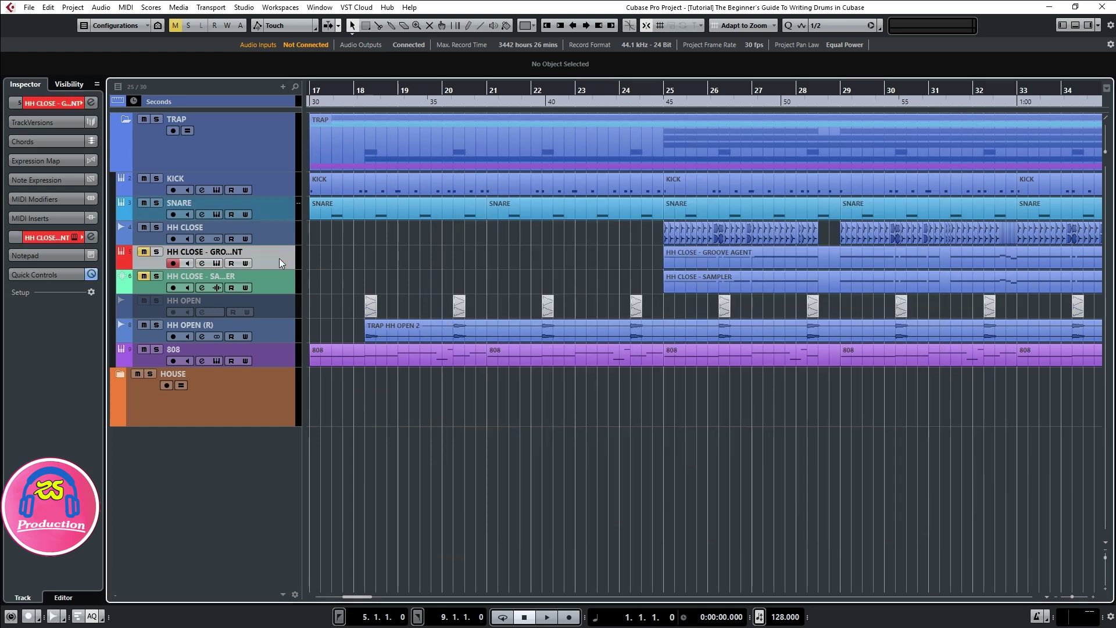
{"action": "left_click", "coordinate": [709, 252]}
{"action": "key", "text": "p"}
{"action": "key", "text": "l"}
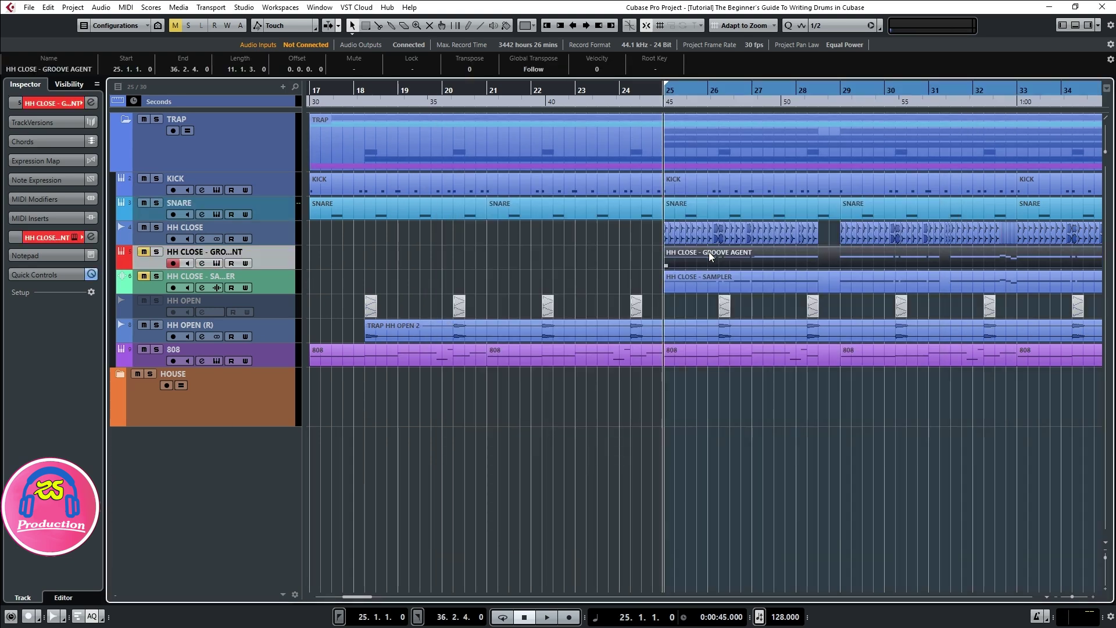
{"action": "scroll", "coordinate": [512, 257], "scroll_direction": "down", "scroll_amount": 2}
{"action": "scroll", "coordinate": [483, 258], "scroll_direction": "right", "scroll_amount": 1}
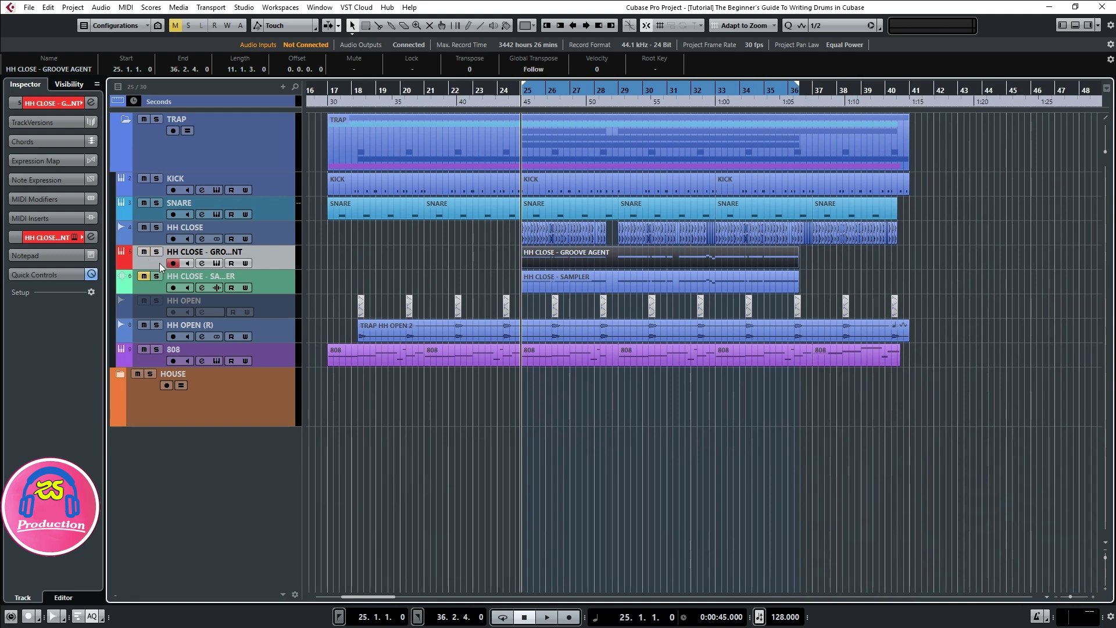
- Audition the pitched hi-hat pads around C3 in the HH CLOSE Groove Agent, close the instrument and mute its track again
{"action": "key", "text": "e"}
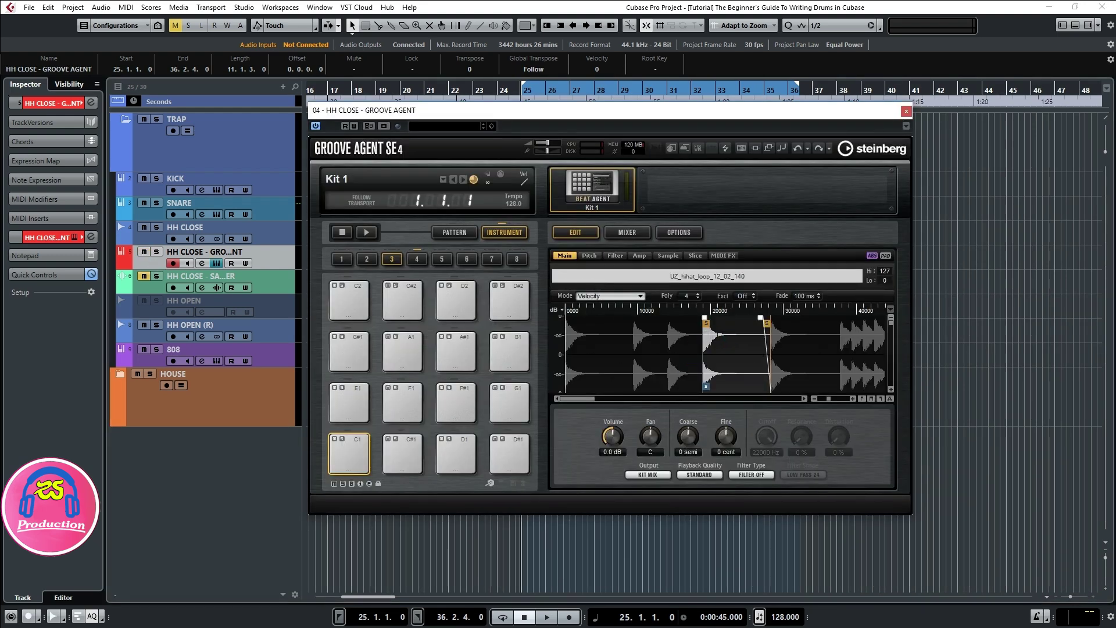
{"action": "left_click", "coordinate": [416, 259]}
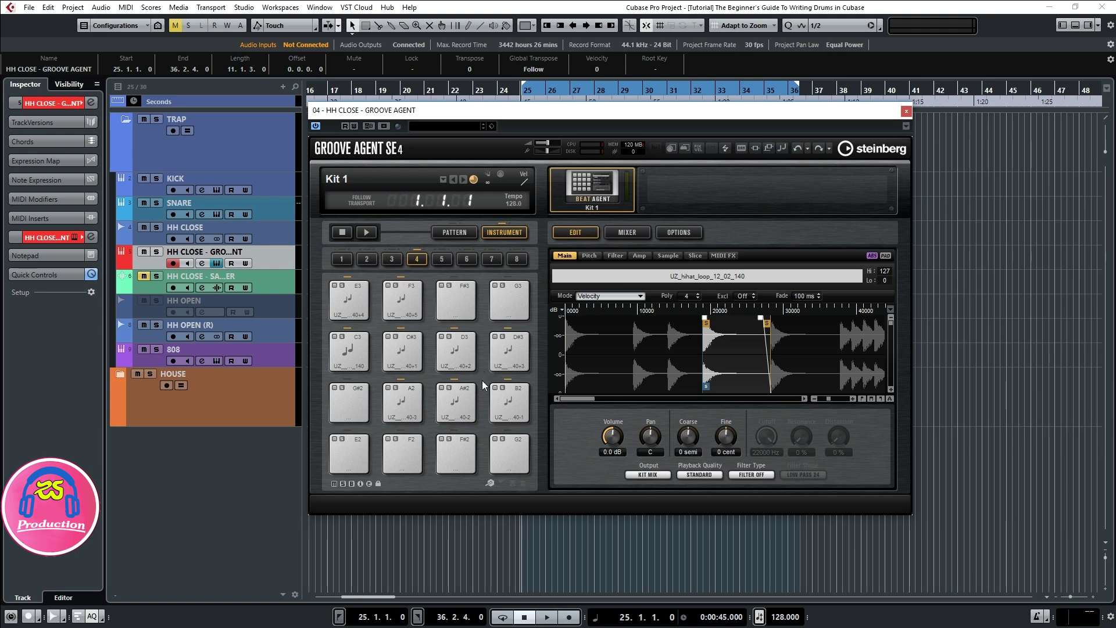
{"action": "left_click", "coordinate": [353, 358]}
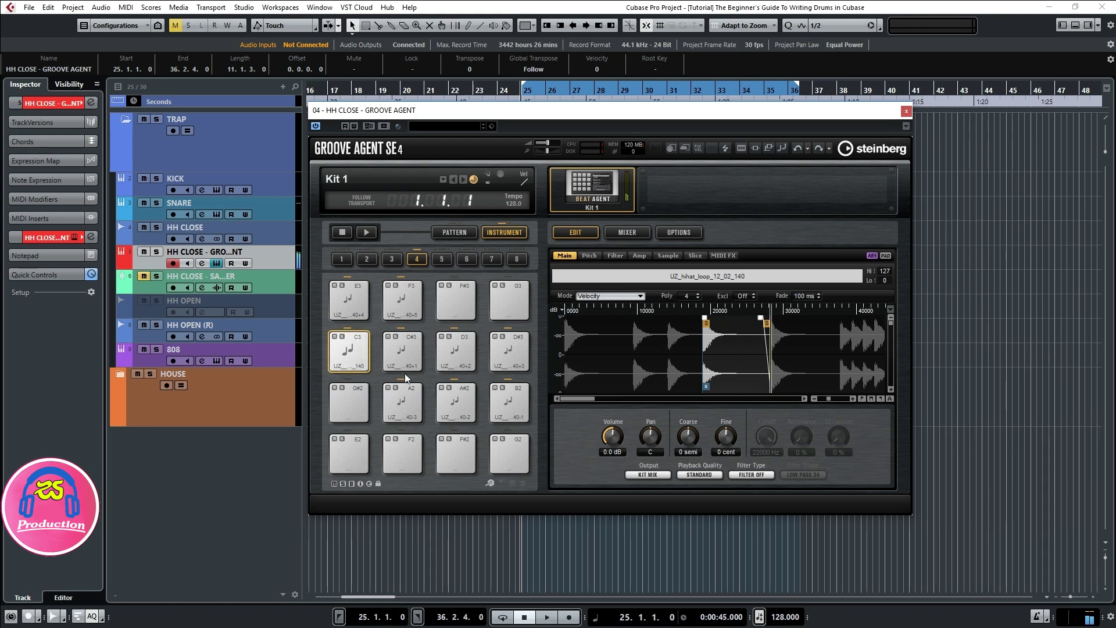
{"action": "left_click", "coordinate": [589, 256]}
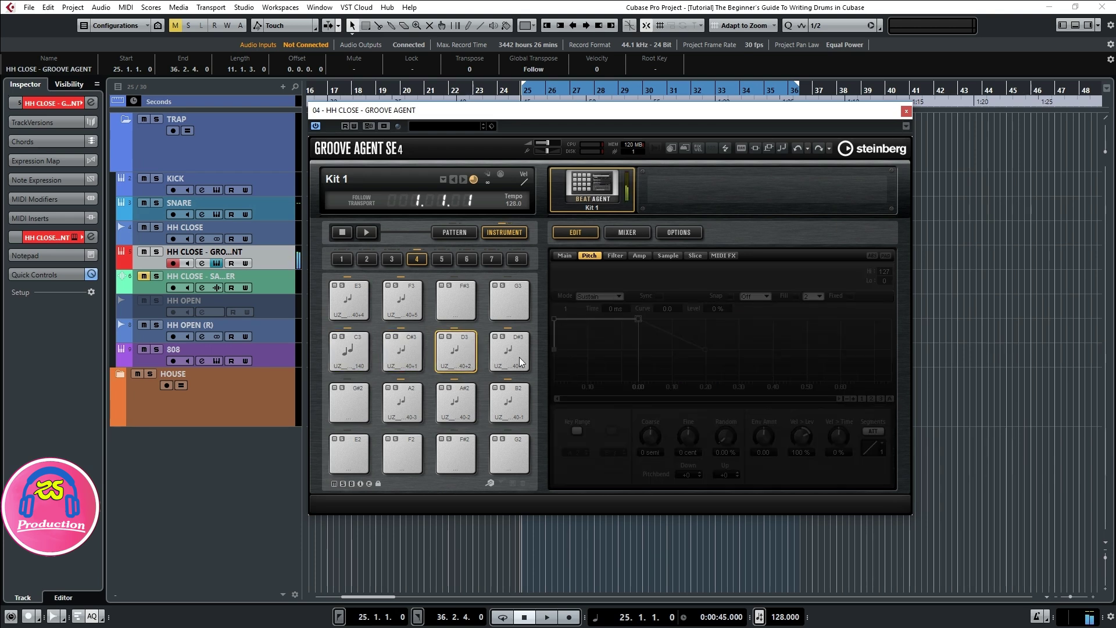
{"action": "left_click", "coordinate": [356, 316]}
{"action": "left_click", "coordinate": [402, 303]}
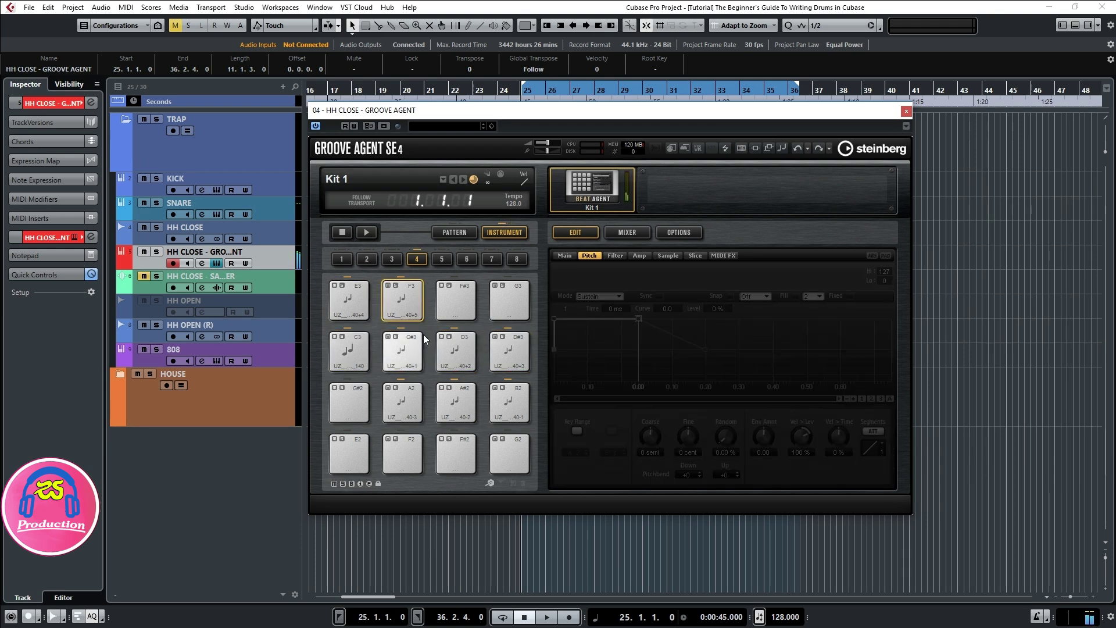
{"action": "left_click", "coordinate": [516, 408]}
{"action": "left_click", "coordinate": [402, 404]}
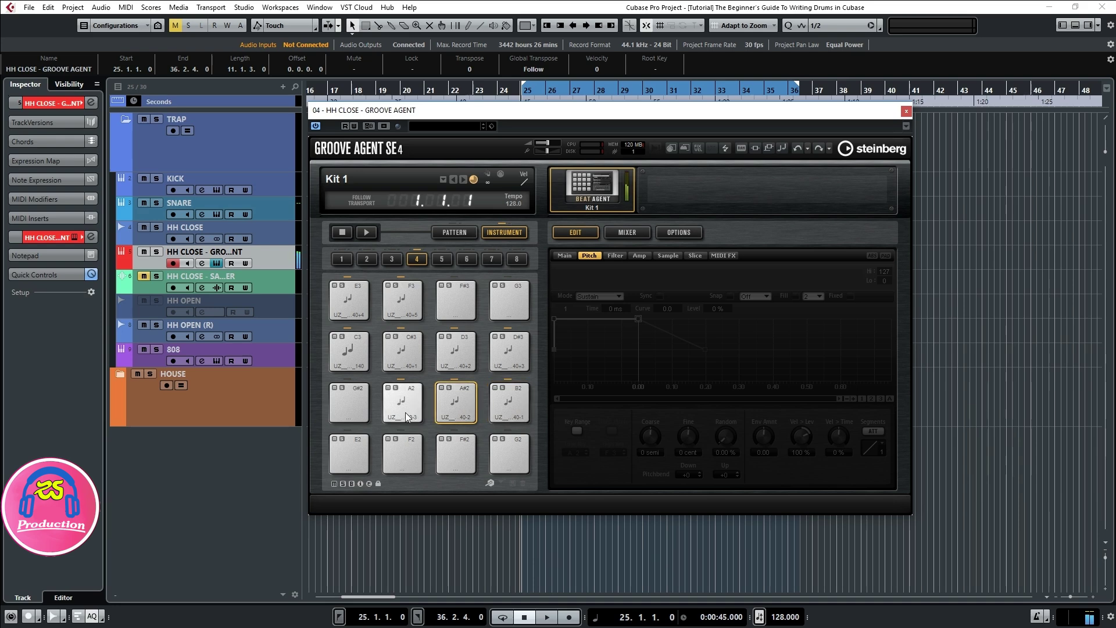
{"action": "left_click", "coordinate": [906, 111]}
{"action": "left_click", "coordinate": [144, 251]}
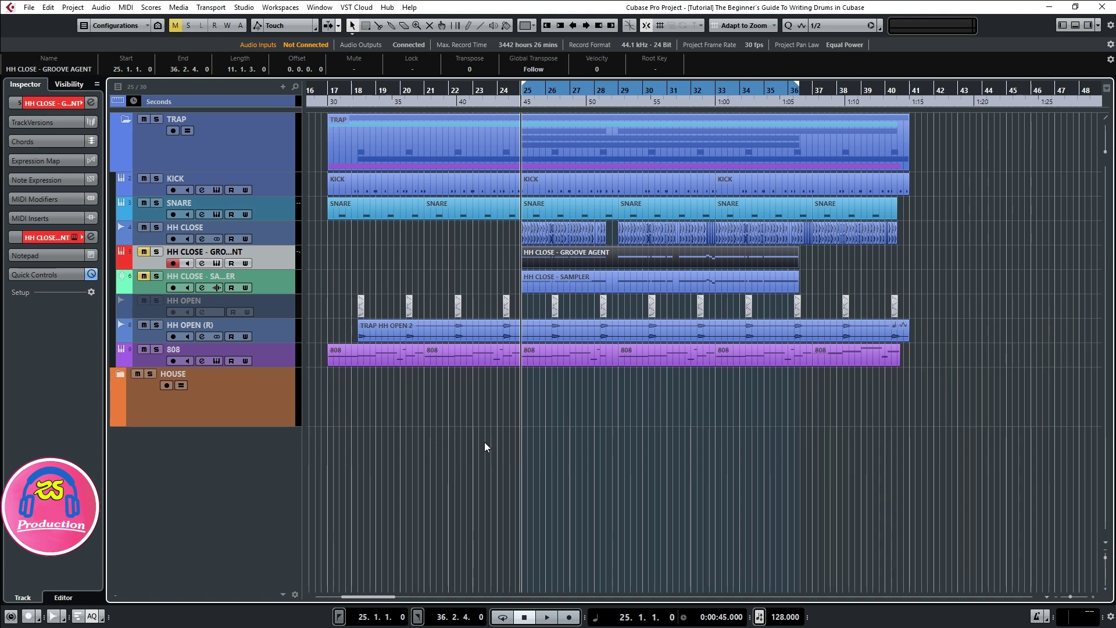
- Solo the KICK and 808 tracks in the TRAP folder
{"action": "left_click", "coordinate": [271, 186]}
{"action": "left_click", "coordinate": [47, 236]}
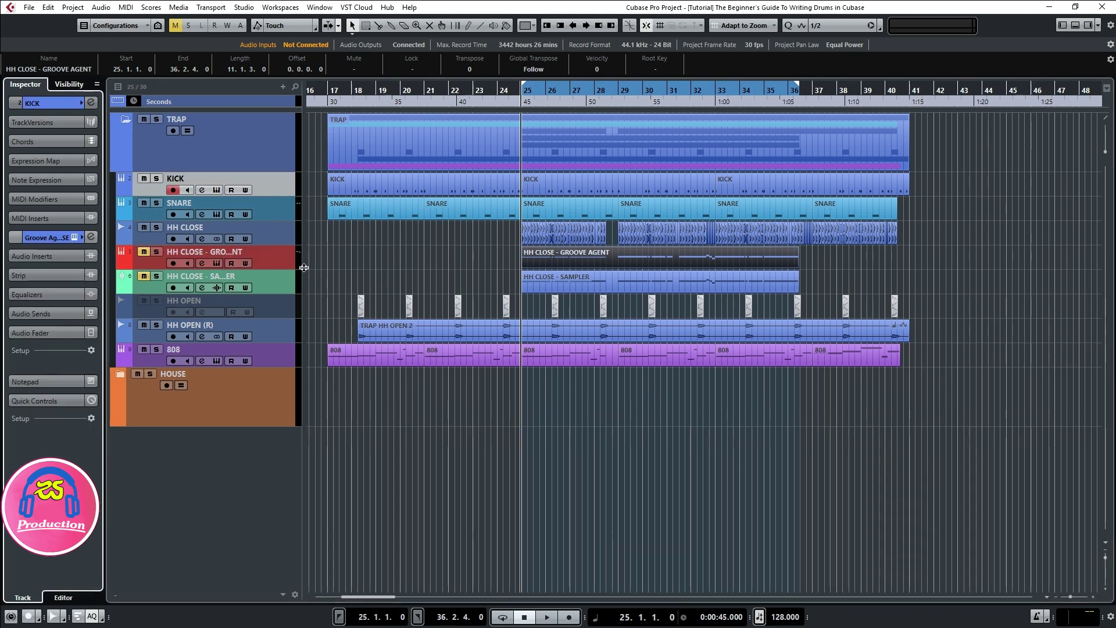
{"action": "left_click", "coordinate": [273, 214]}
{"action": "left_click", "coordinate": [156, 178]}
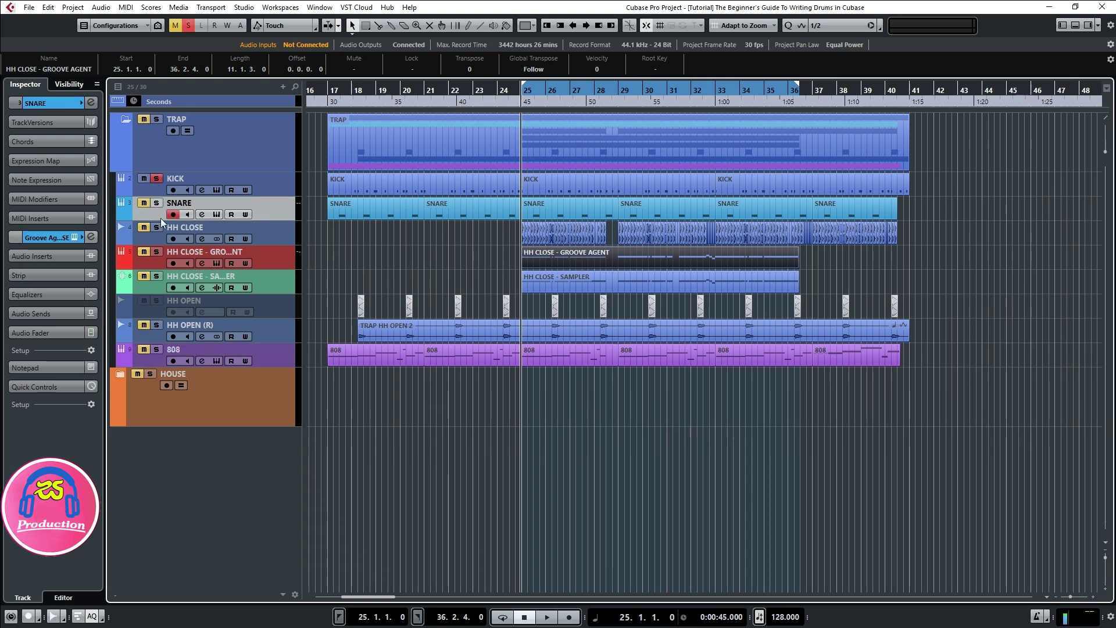
{"action": "left_click", "coordinate": [193, 357]}
{"action": "left_click", "coordinate": [158, 349]}
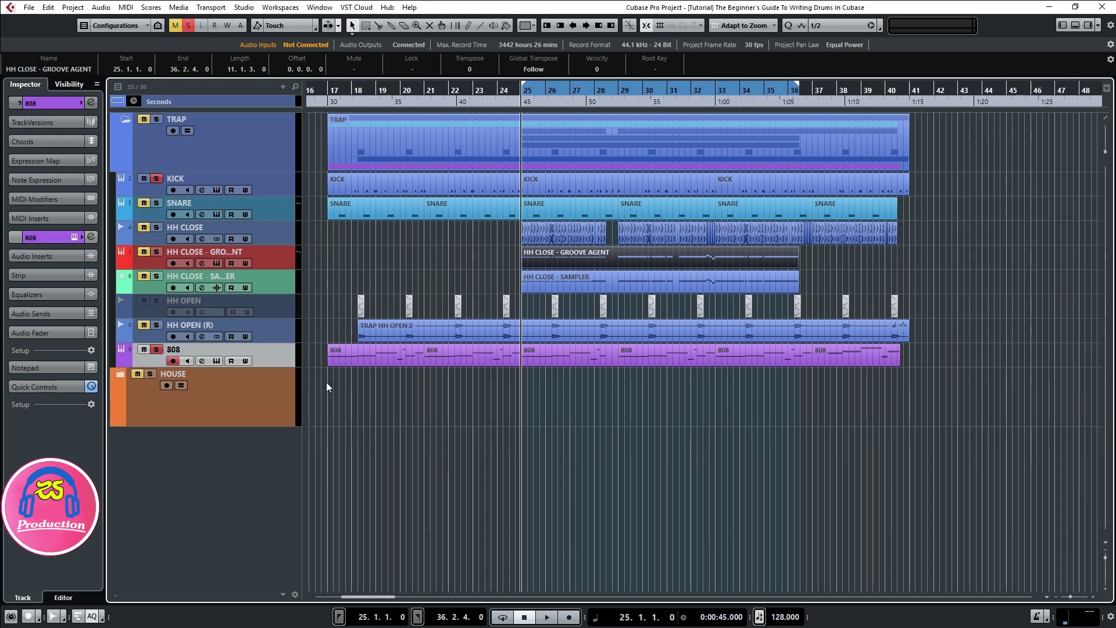
- Play the soloed KICK and 808 together from bar 25, stop playback and select the KICK track
{"action": "key", "text": "space"}
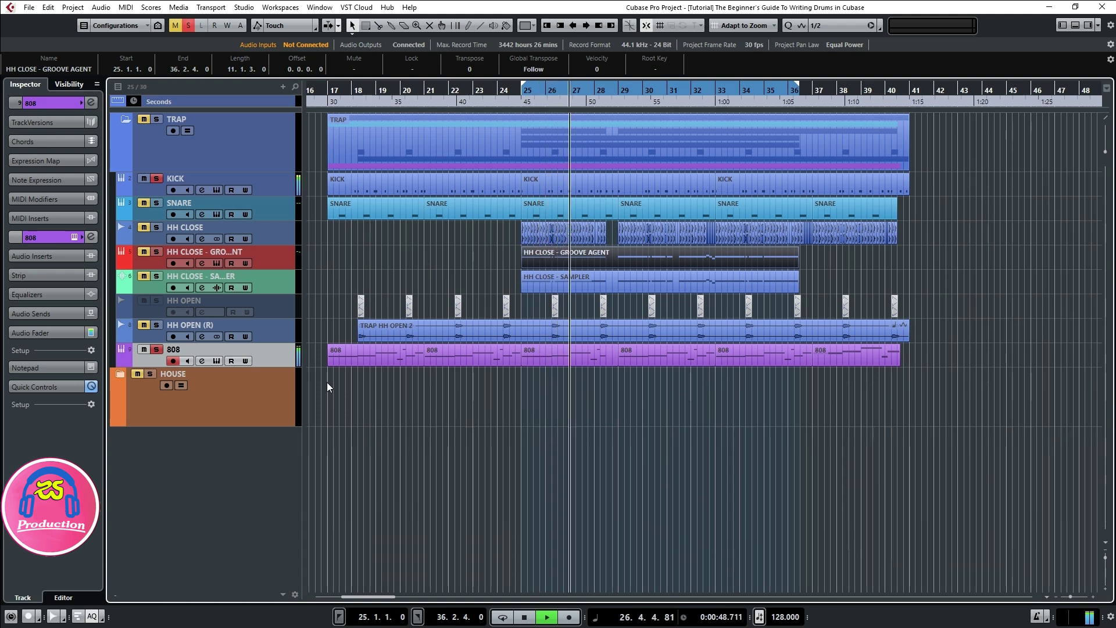
{"action": "key", "text": "space"}
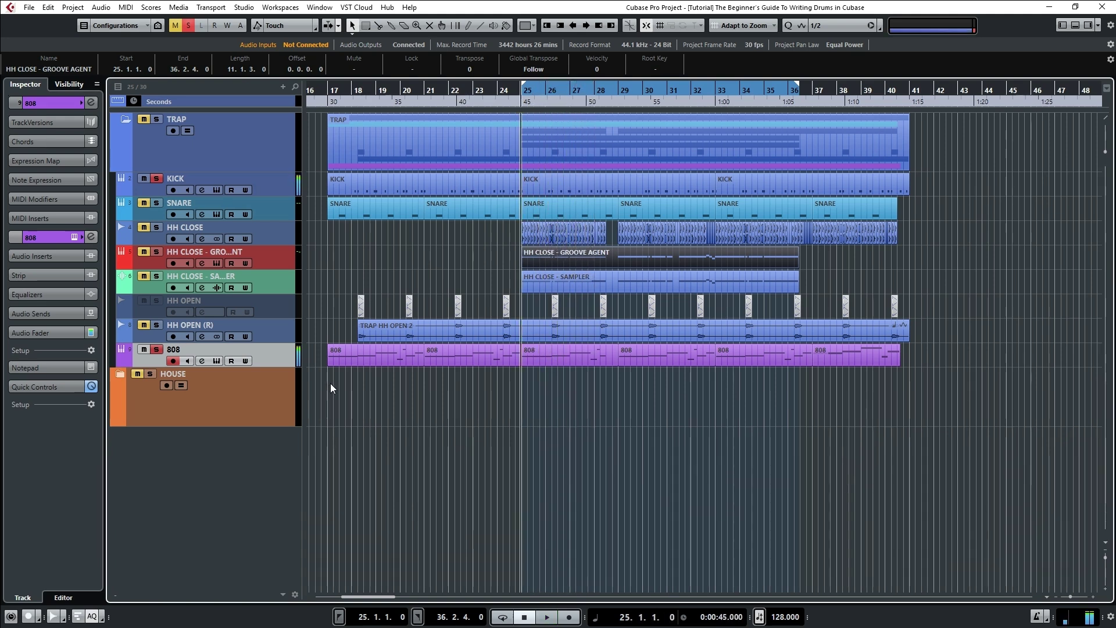
{"action": "left_click", "coordinate": [270, 184]}
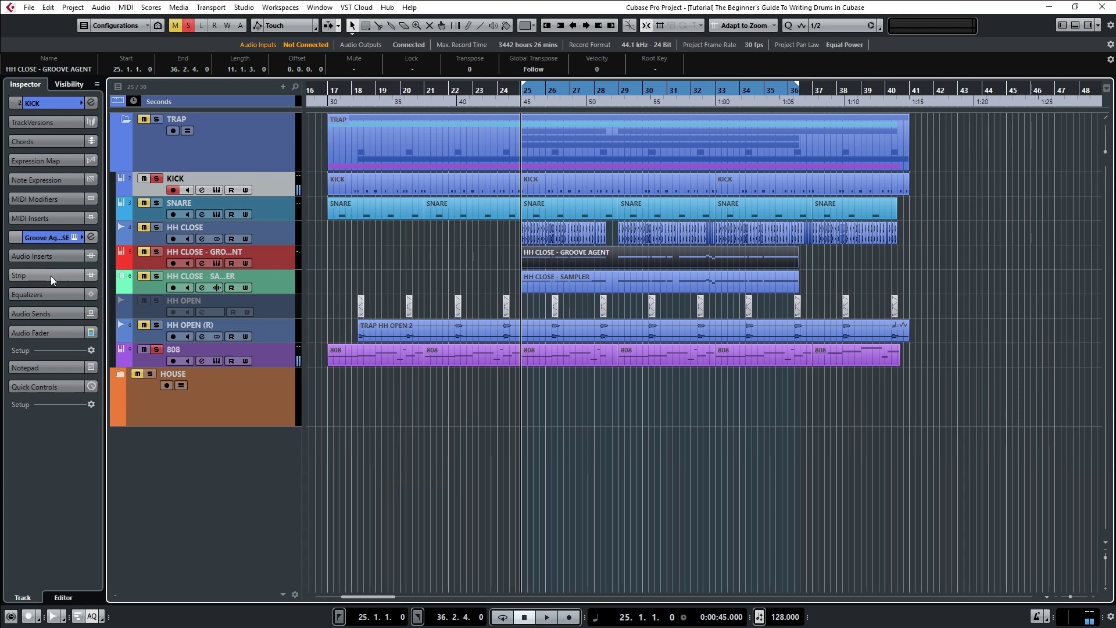
- Insert the Compressor on the 808 track with its side-chain activated, and close the plug-in window
{"action": "left_click", "coordinate": [250, 356]}
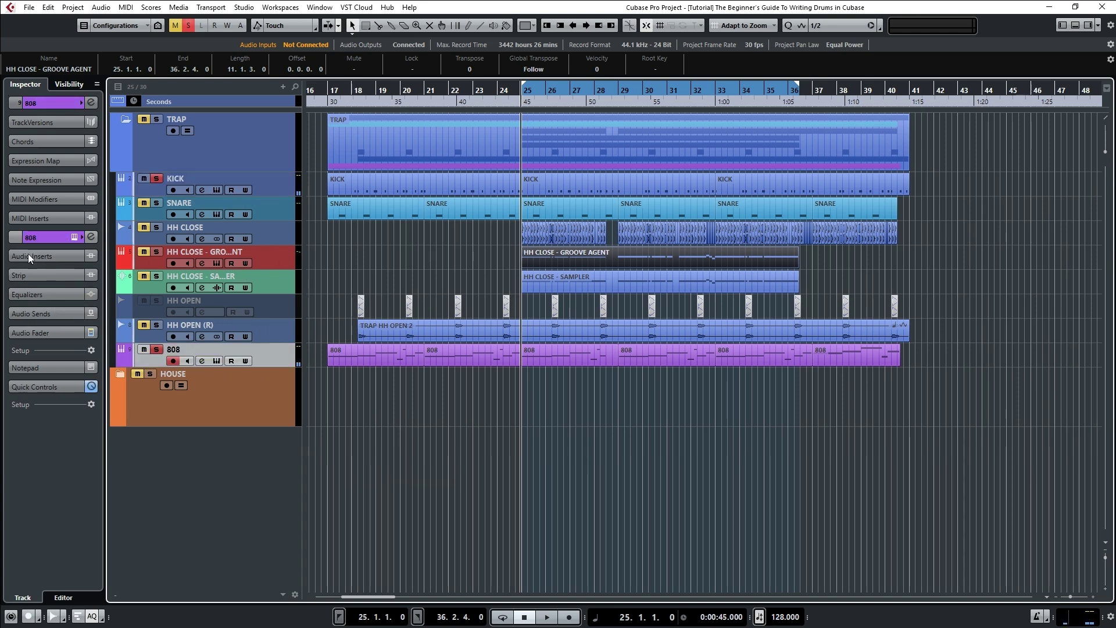
{"action": "left_click", "coordinate": [28, 256]}
{"action": "left_click", "coordinate": [60, 276]}
{"action": "type", "text": "compre"}
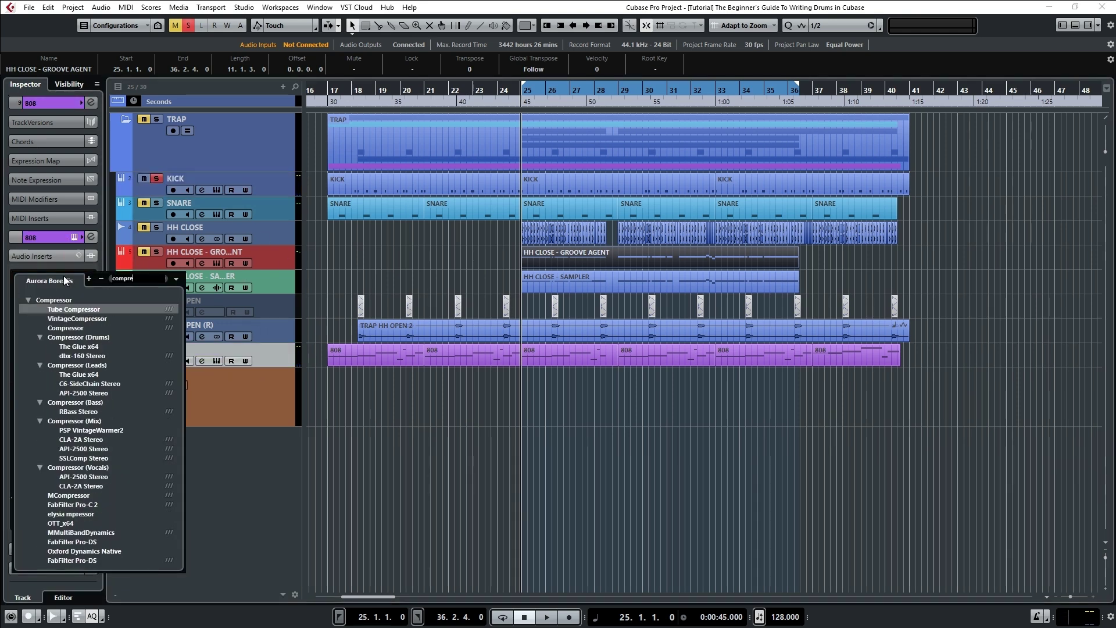
{"action": "left_click", "coordinate": [81, 327]}
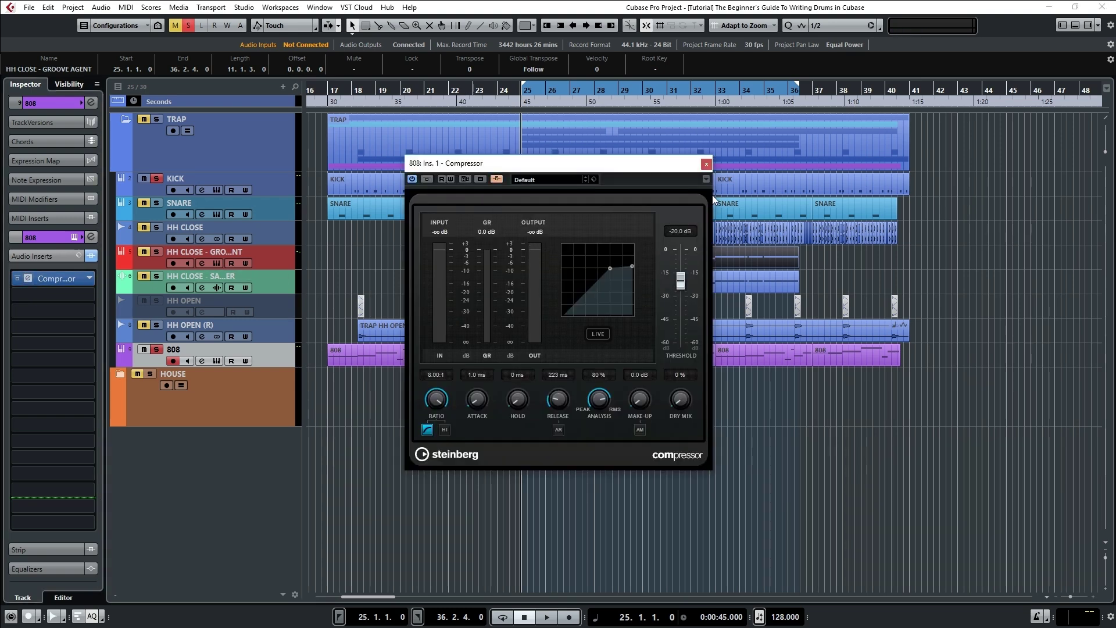
{"action": "left_click", "coordinate": [705, 164]}
- Add an active send from the KICK track to the 808 Compressor's side-chain and set its level to 0 dB
{"action": "left_click", "coordinate": [266, 183]}
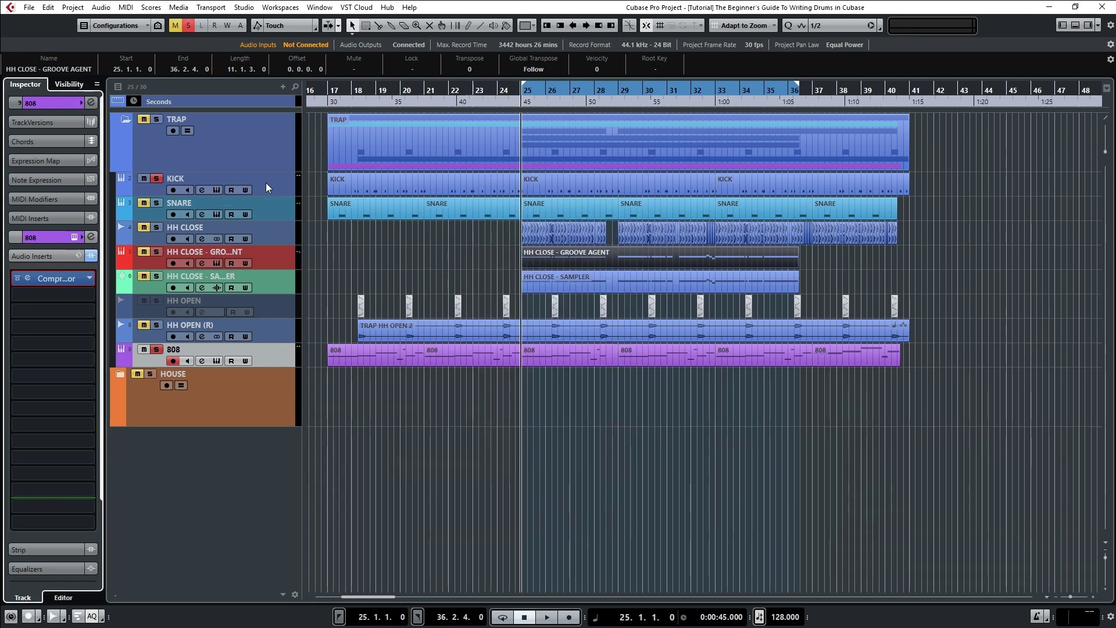
{"action": "left_click", "coordinate": [56, 256]}
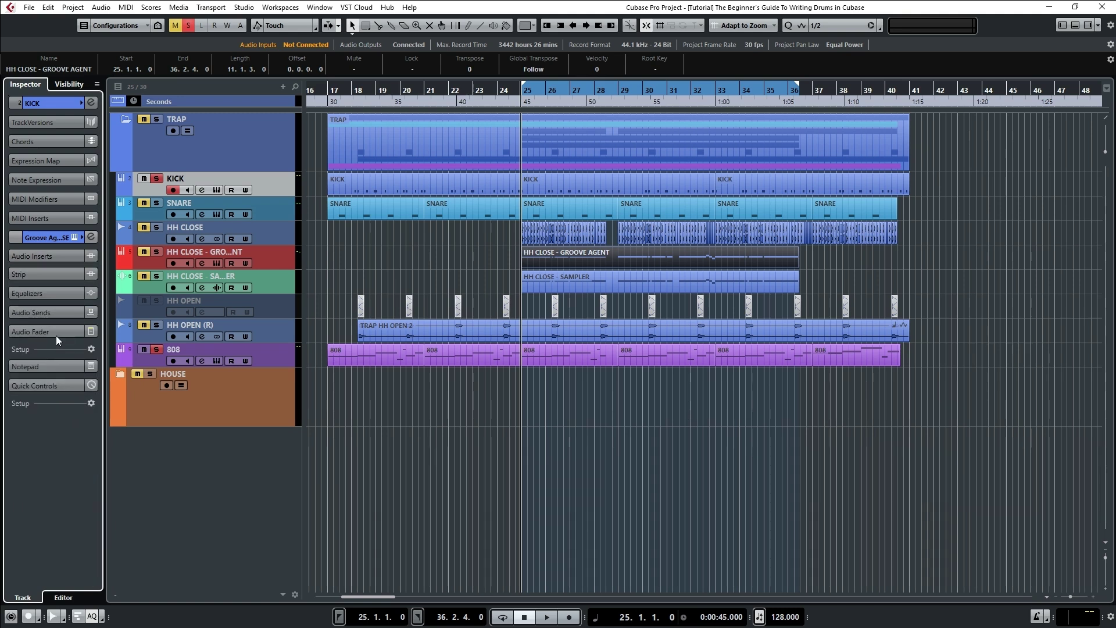
{"action": "left_click", "coordinate": [57, 313]}
{"action": "left_click", "coordinate": [81, 339]}
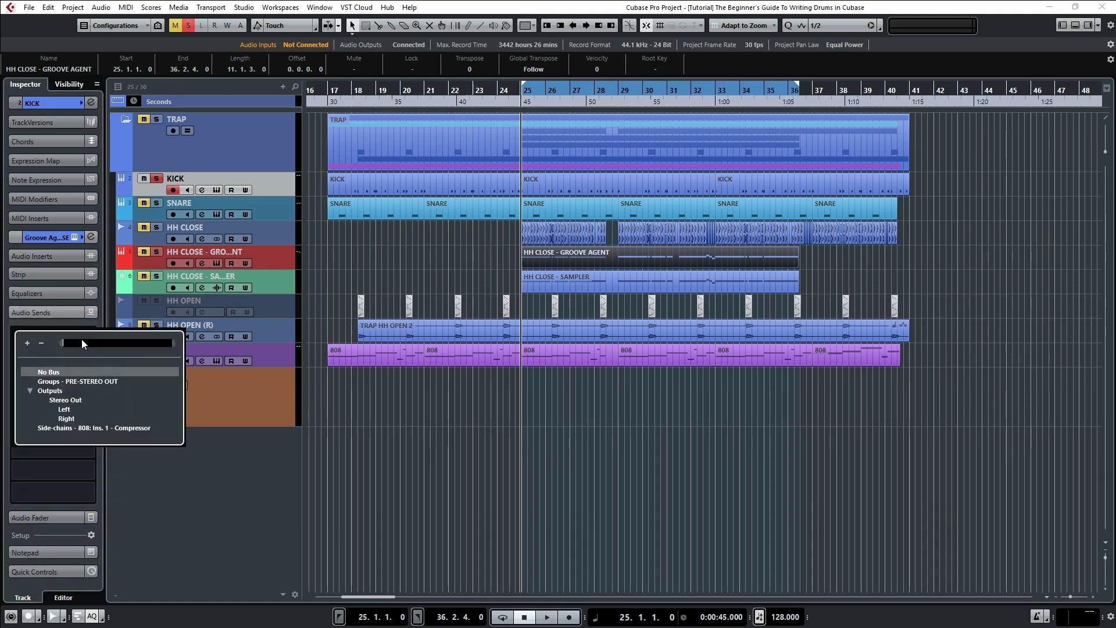
{"action": "left_click", "coordinate": [106, 428]}
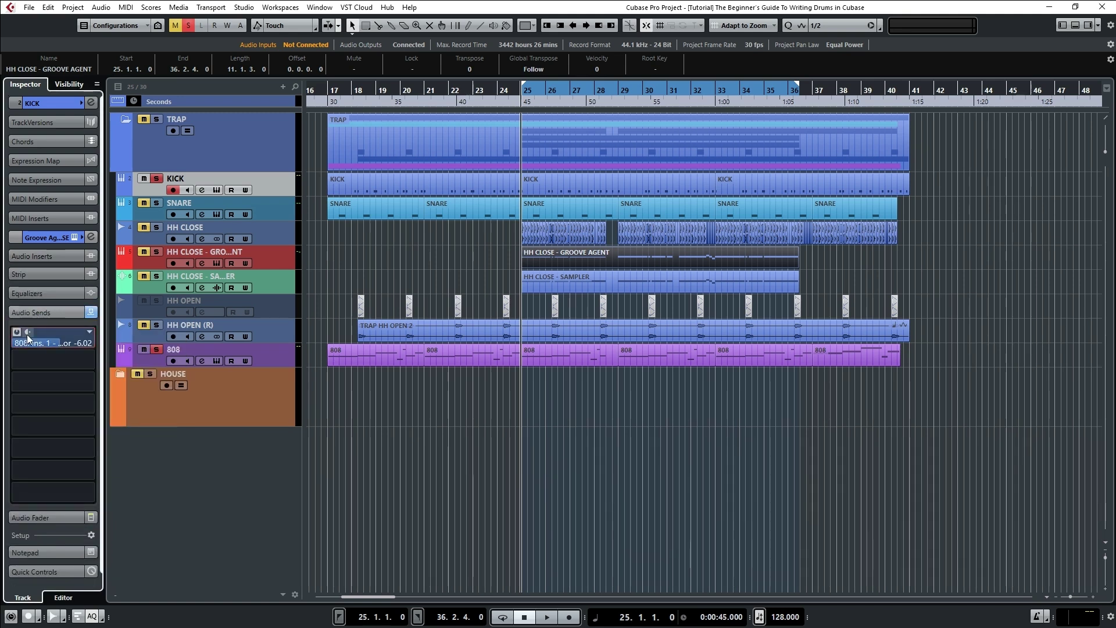
{"action": "double_click", "coordinate": [68, 342]}
{"action": "type", "text": "0"}
{"action": "key", "text": "Return"}
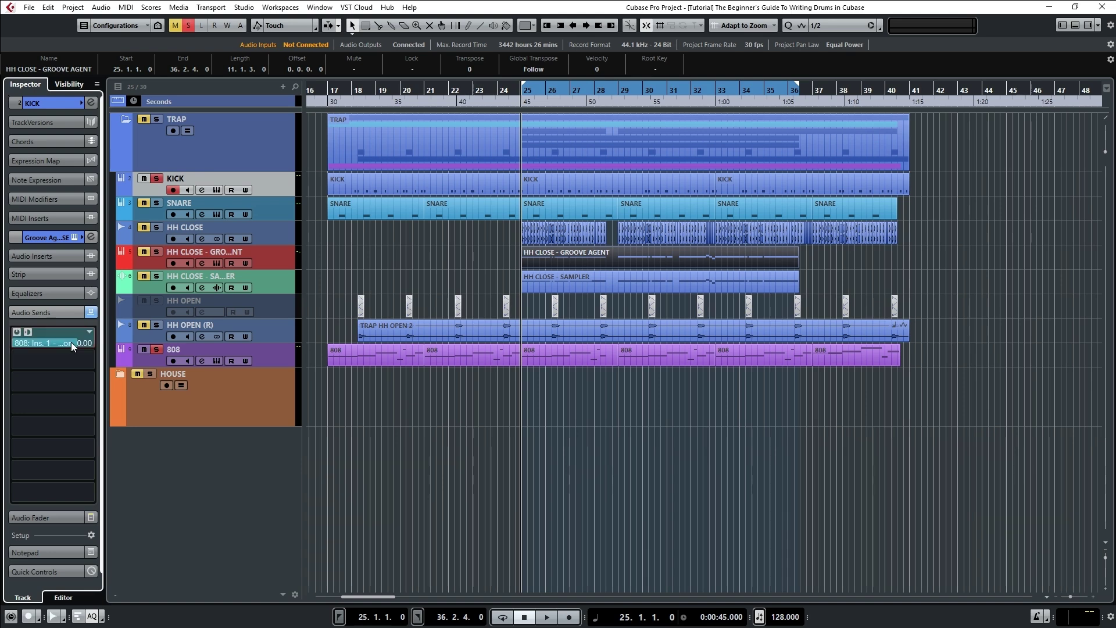
- Shorten the 808 Compressor's release to 83 ms during playback, stop the transport and close the plug-in window
{"action": "left_click", "coordinate": [283, 362]}
{"action": "key", "text": "space"}
{"action": "left_click", "coordinate": [47, 255]}
{"action": "left_click", "coordinate": [27, 278]}
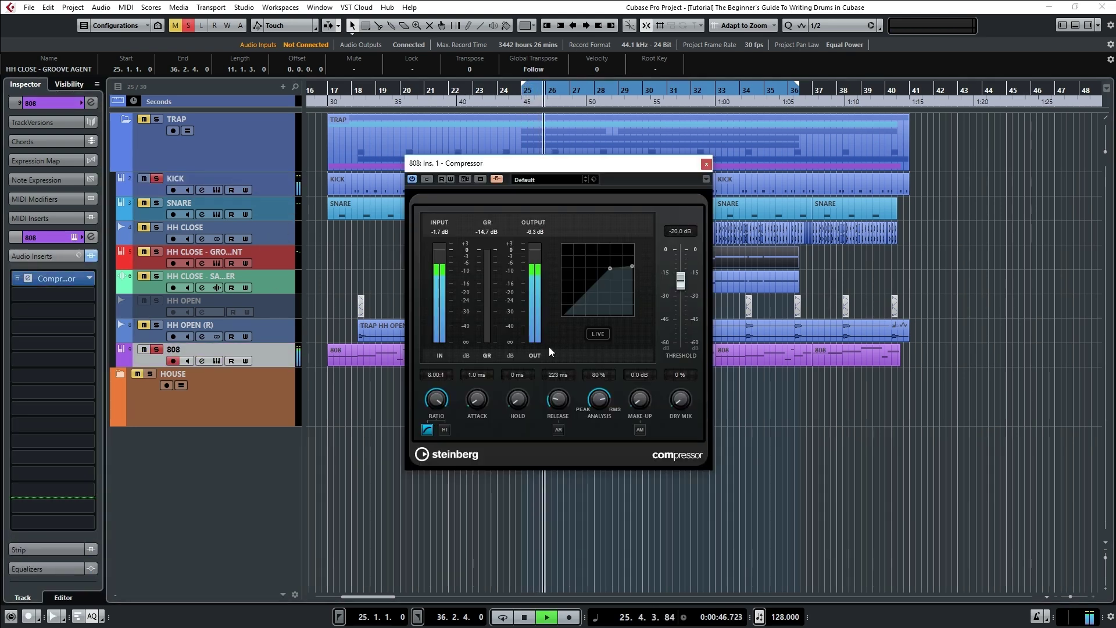
{"action": "left_click_drag", "start_coordinate": [559, 417], "coordinate": [555, 431]}
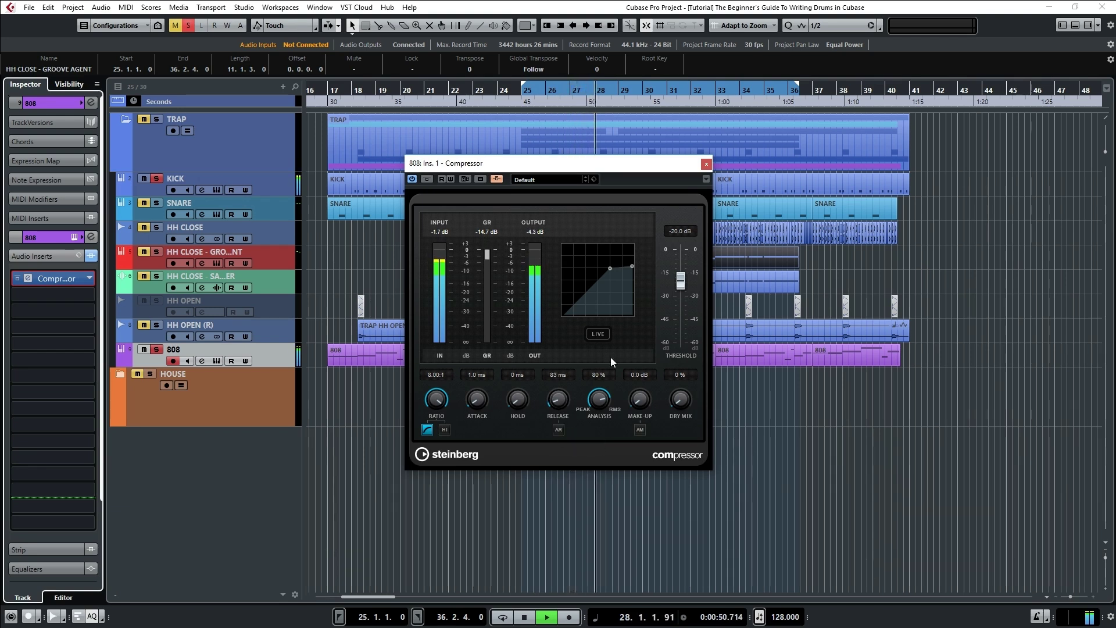
{"action": "key", "text": "space"}
{"action": "left_click", "coordinate": [707, 165]}
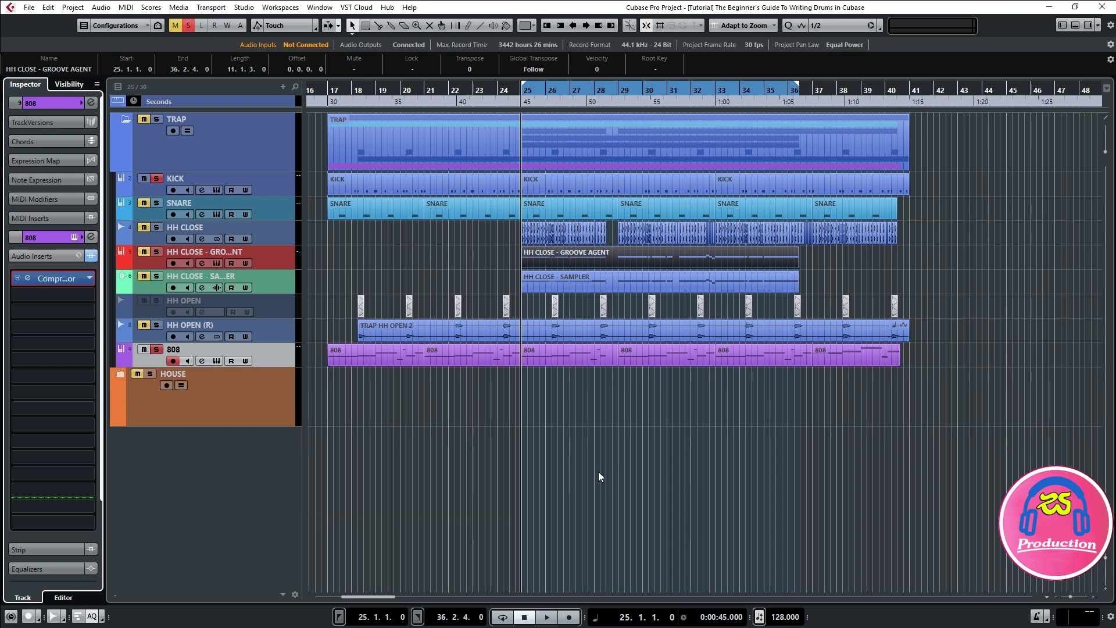
- Add HH CLOSE, SNARE and HH OPEN (R) to the soloed tracks while playing the trap beat from bar 25
{"action": "left_click", "coordinate": [156, 230]}
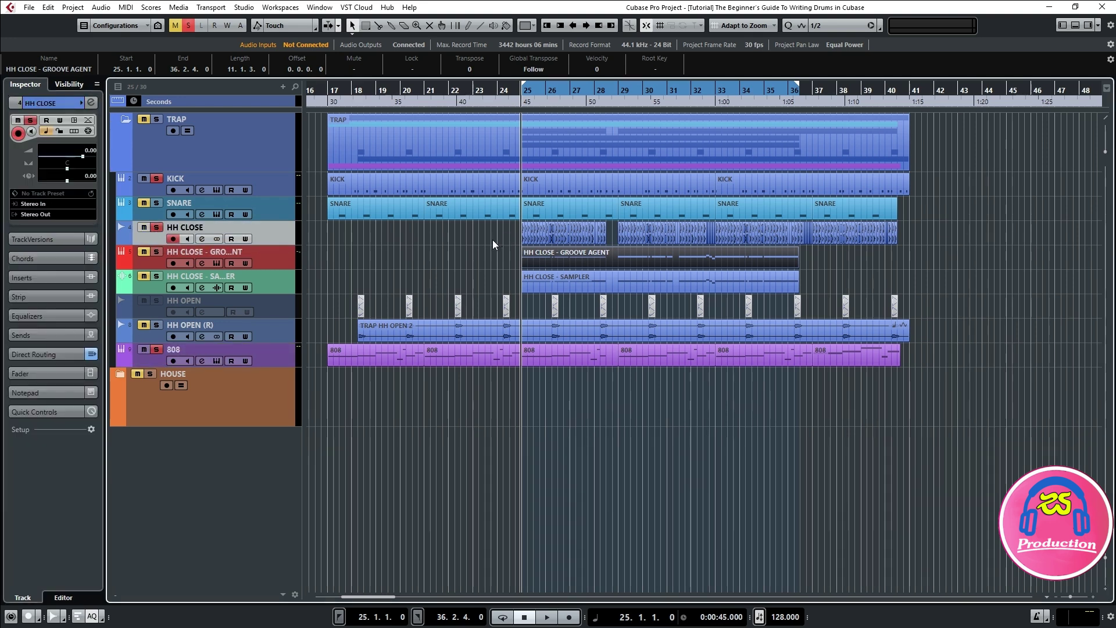
{"action": "key", "text": "space"}
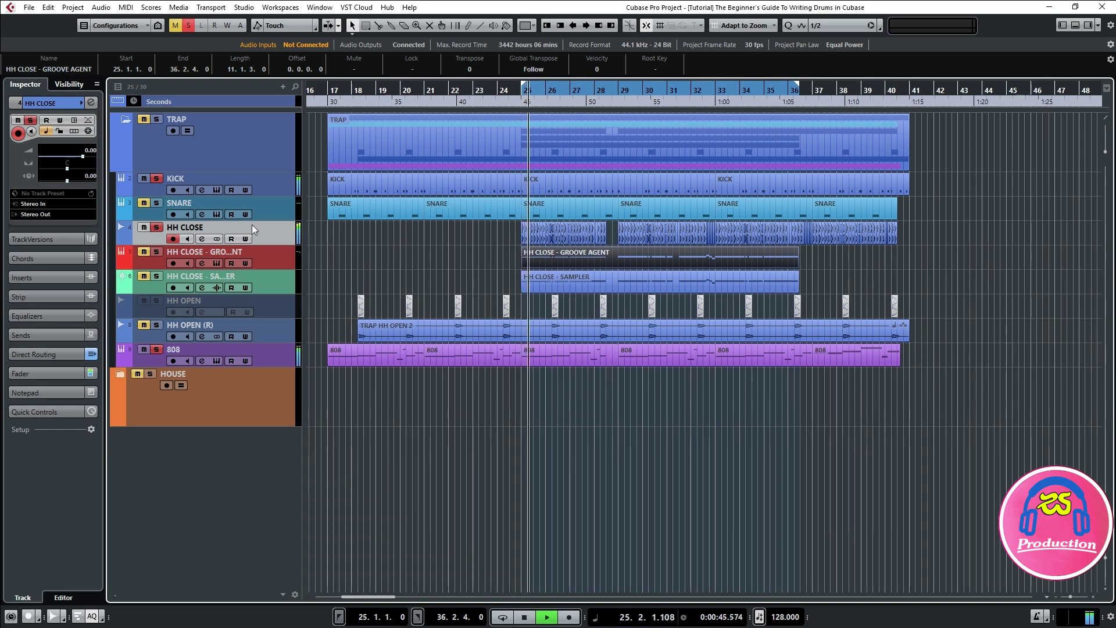
{"action": "left_click", "coordinate": [143, 202]}
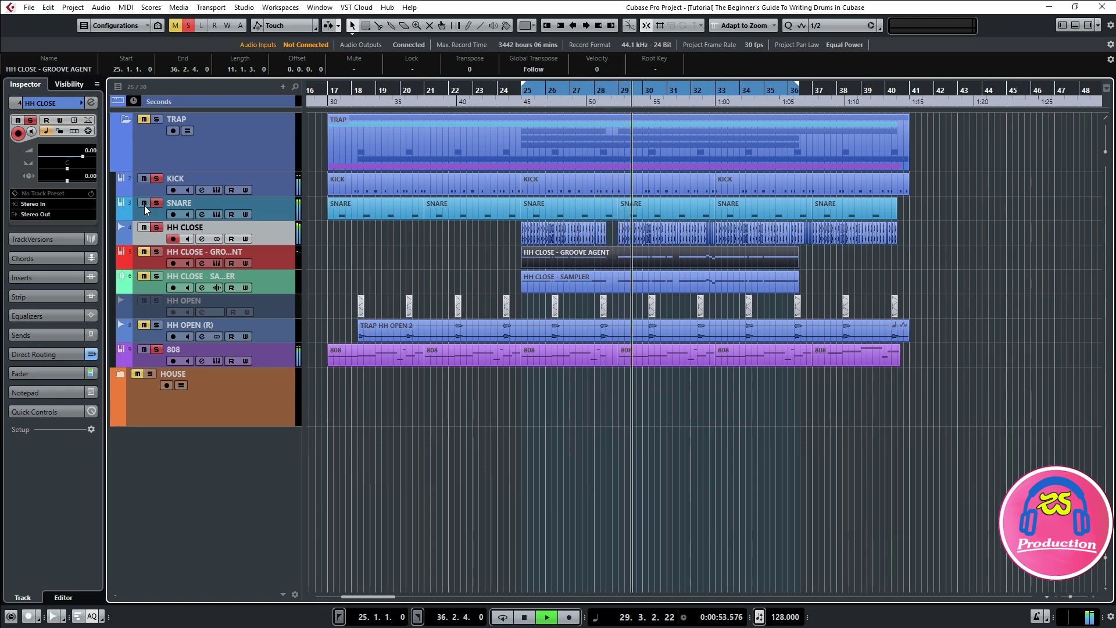
{"action": "key", "text": "space"}
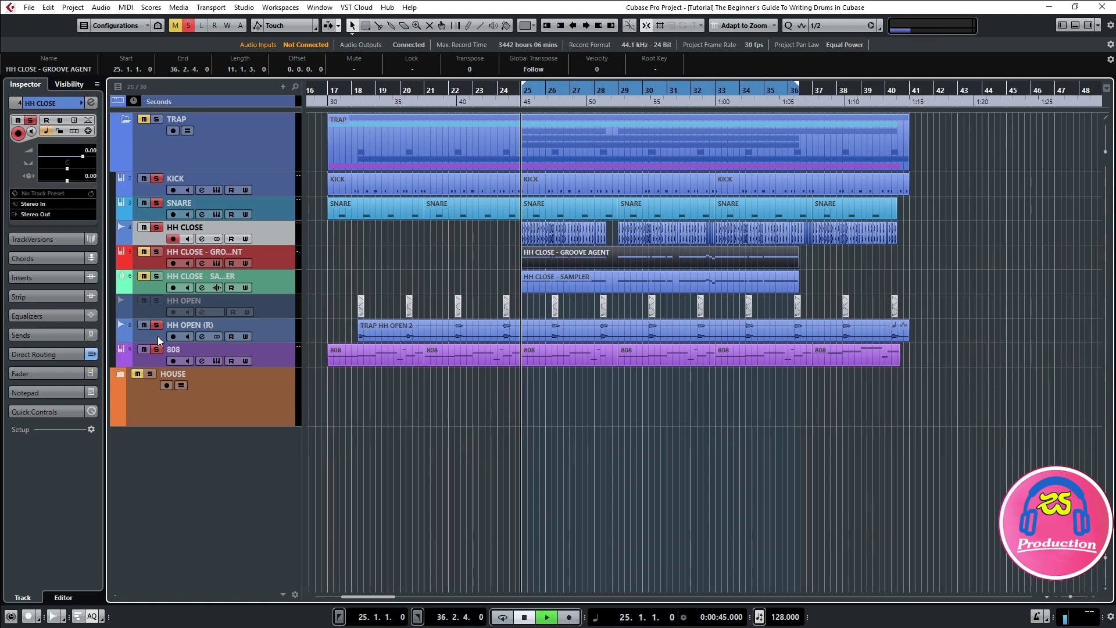
{"action": "key", "text": "space"}
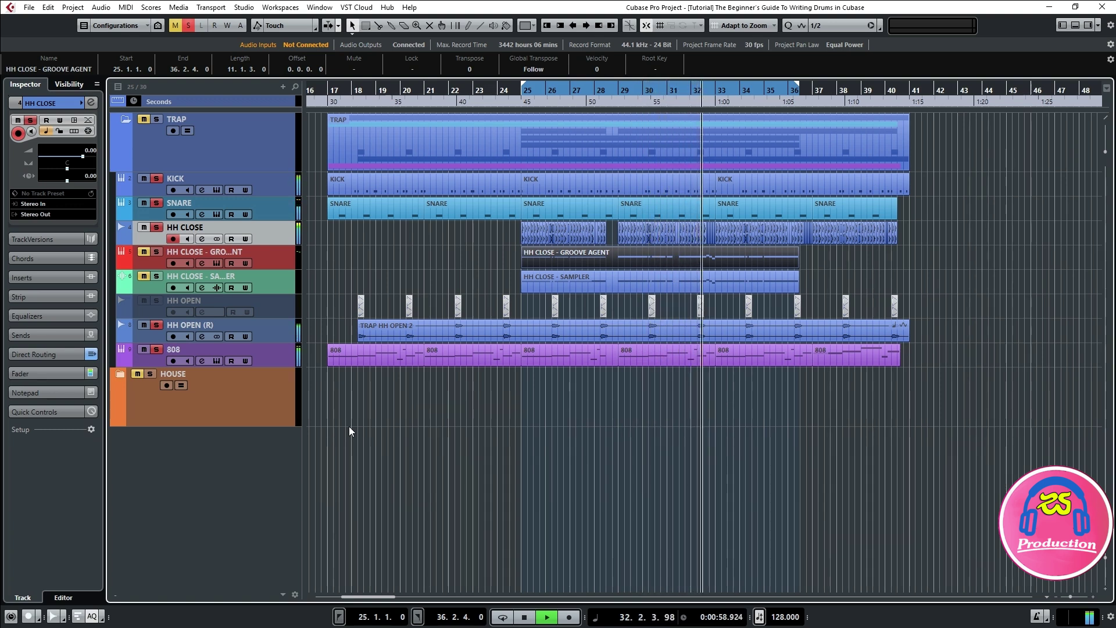
{"action": "key", "text": "space"}
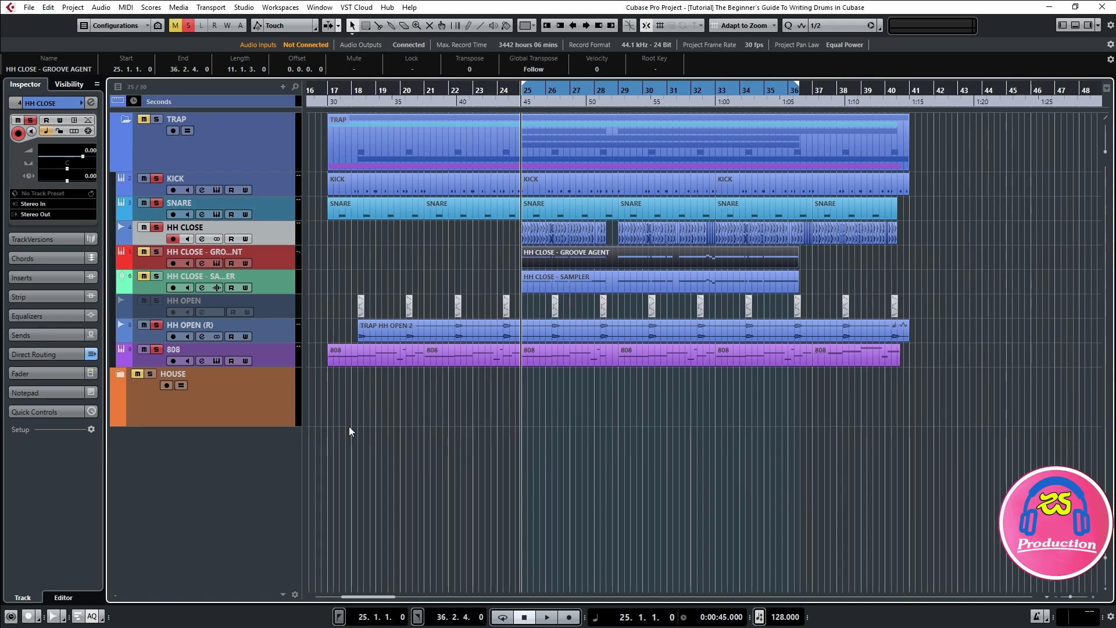
{"action": "key", "text": "space"}
- Compare the HH CLOSE audio track with the HH CLOSE - GROOVE AGENT track around bar 25
{"action": "scroll", "coordinate": [504, 463], "scroll_direction": "up", "scroll_amount": 3}
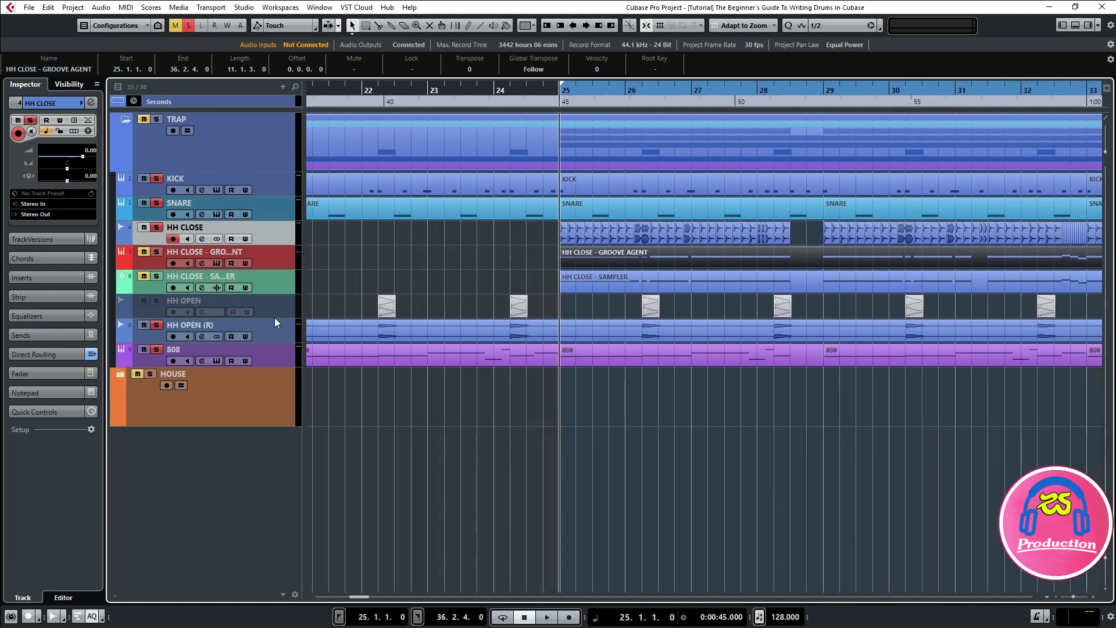
{"action": "left_click", "coordinate": [286, 256]}
{"action": "scroll", "coordinate": [571, 427], "scroll_direction": "down", "scroll_amount": 3}
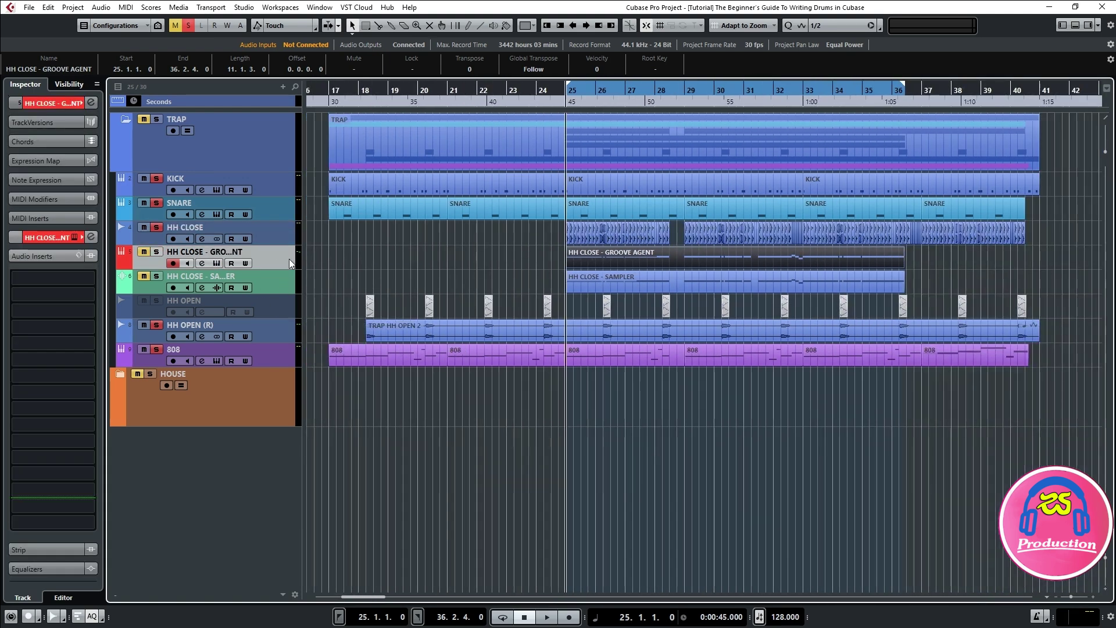
{"action": "scroll", "coordinate": [567, 399], "scroll_direction": "up", "scroll_amount": 3}
{"action": "left_click", "coordinate": [291, 231]}
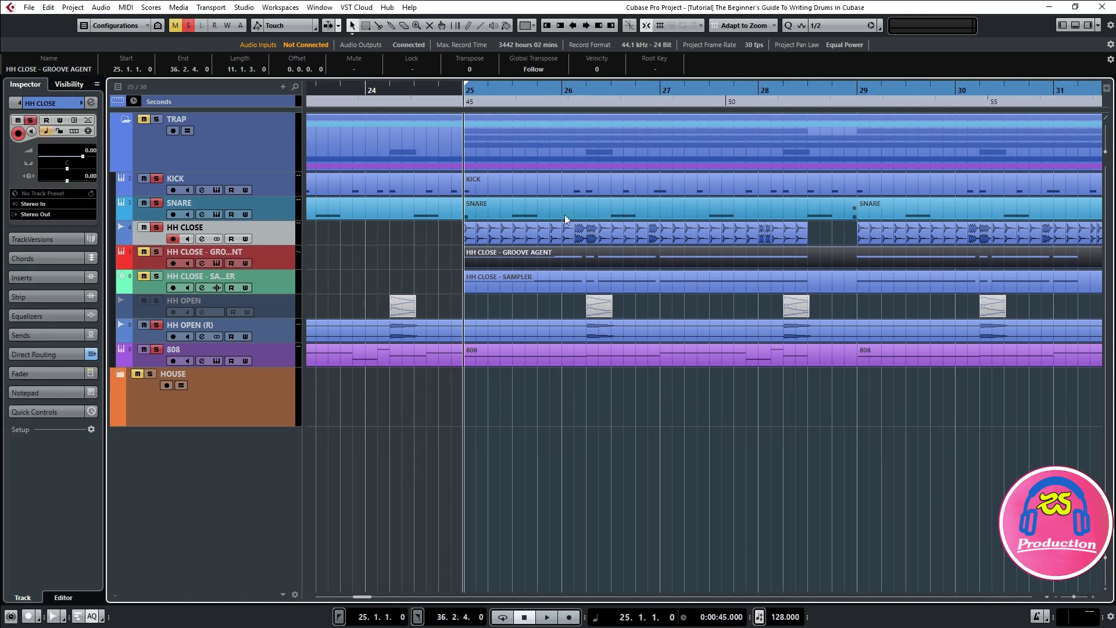
{"action": "left_click", "coordinate": [280, 256]}
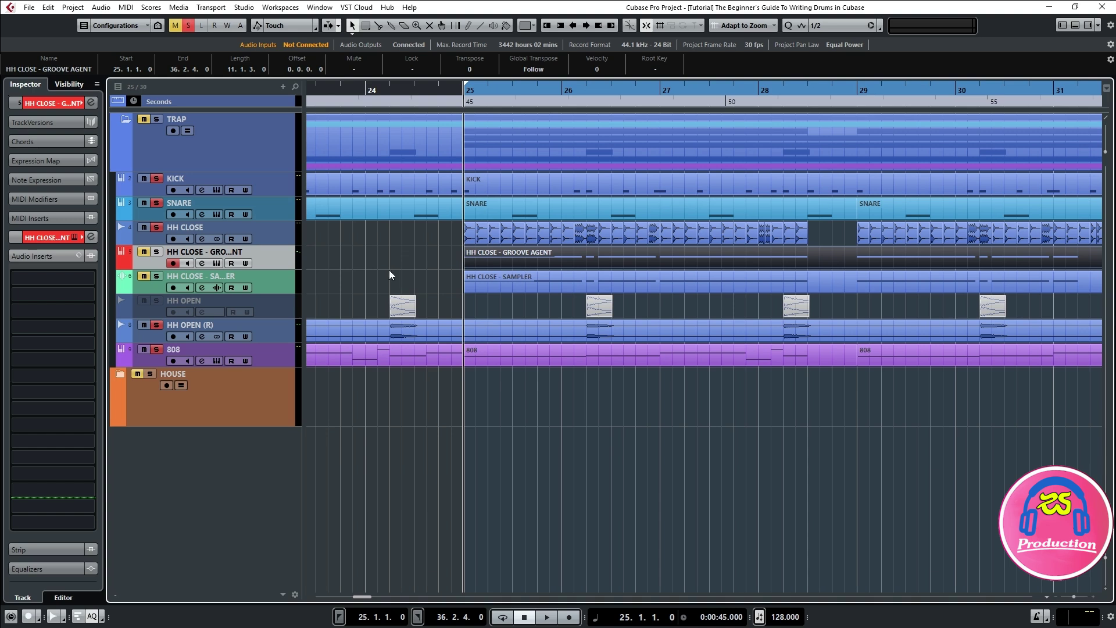
- Inspect the C3 pad's pitch and key range settings in the HH CLOSE Groove Agent, and close the instrument
{"action": "left_click", "coordinate": [144, 227]}
{"action": "left_click", "coordinate": [216, 263]}
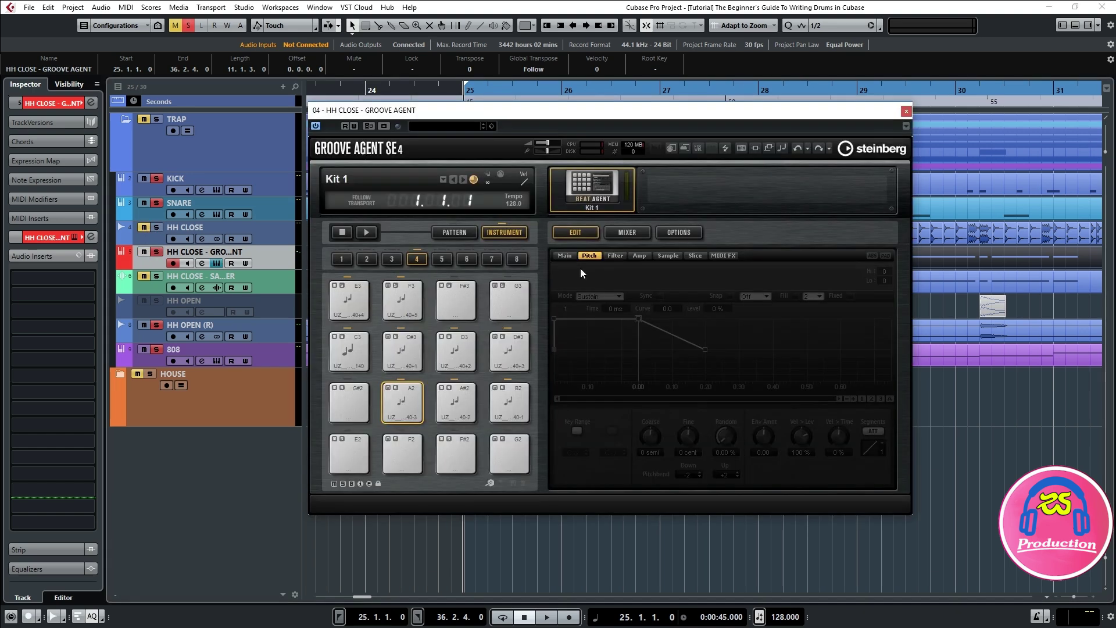
{"action": "left_click", "coordinate": [352, 362]}
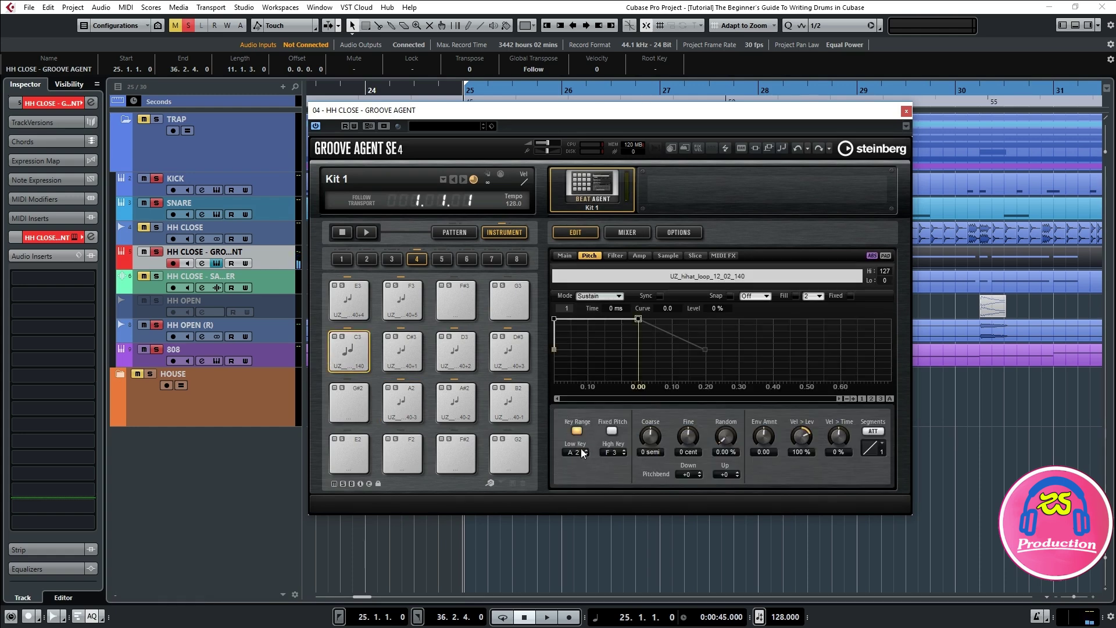
{"action": "left_click", "coordinate": [906, 111]}
- Play the pitched notes of the HH CLOSE - GROOVE AGENT part from bar 32 in the Key Editor, close it and stop playback
{"action": "key", "text": "g"}
{"action": "key", "text": "g"}
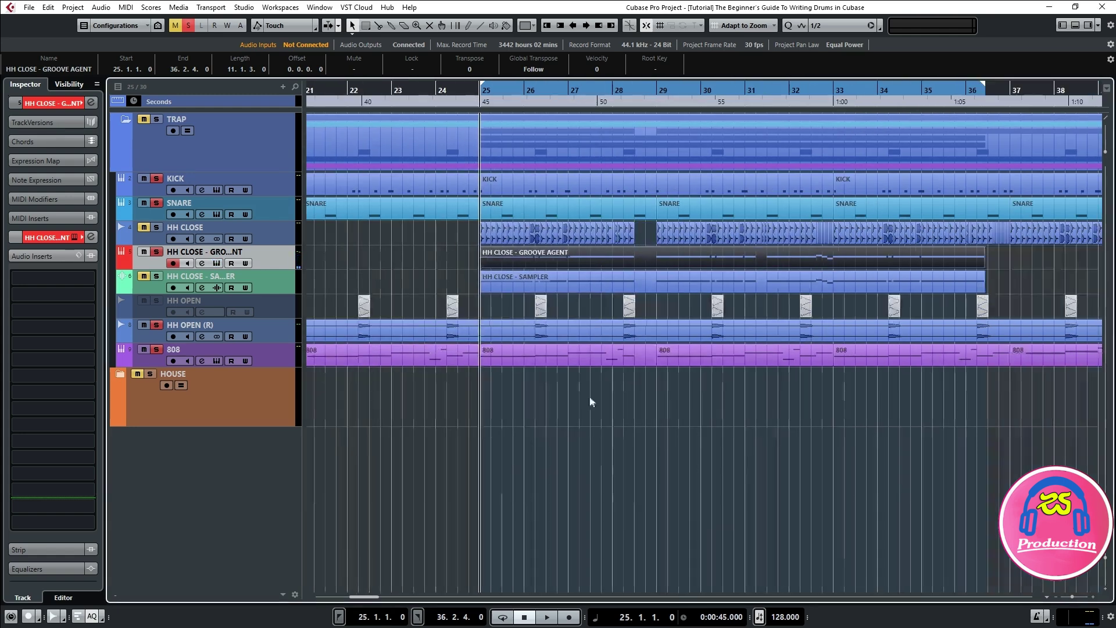
{"action": "double_click", "coordinate": [688, 254]}
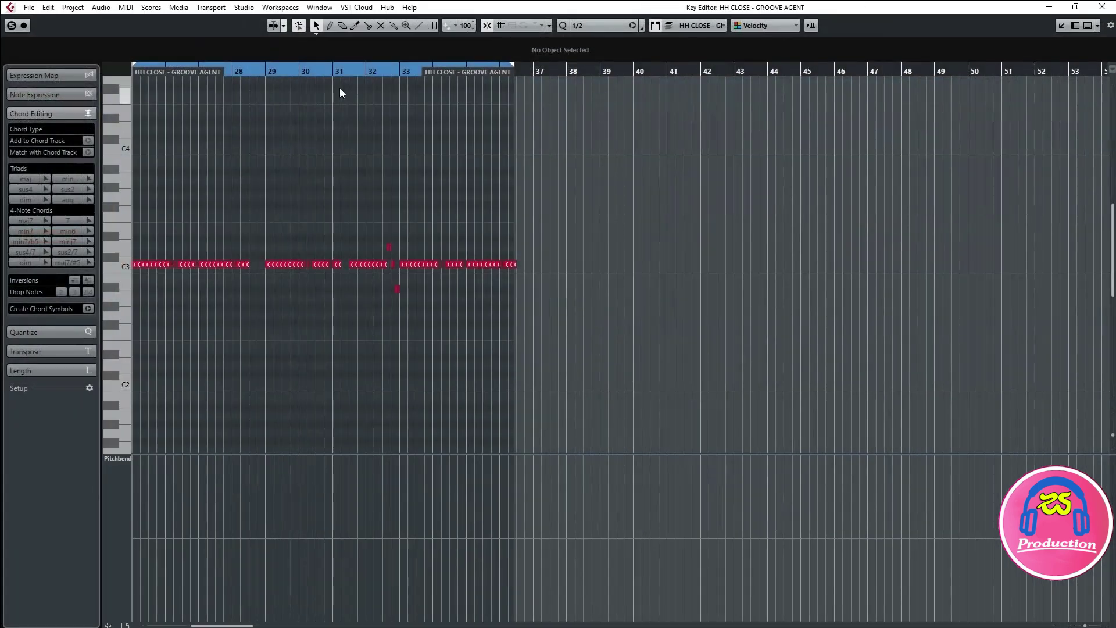
{"action": "left_click", "coordinate": [363, 70]}
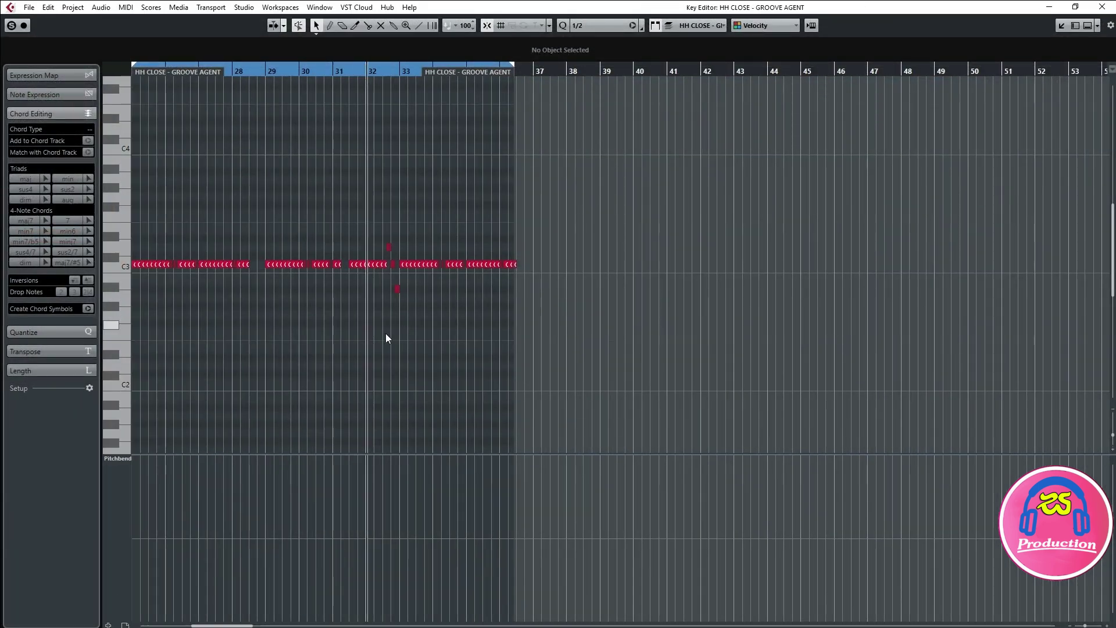
{"action": "key", "text": "h"}
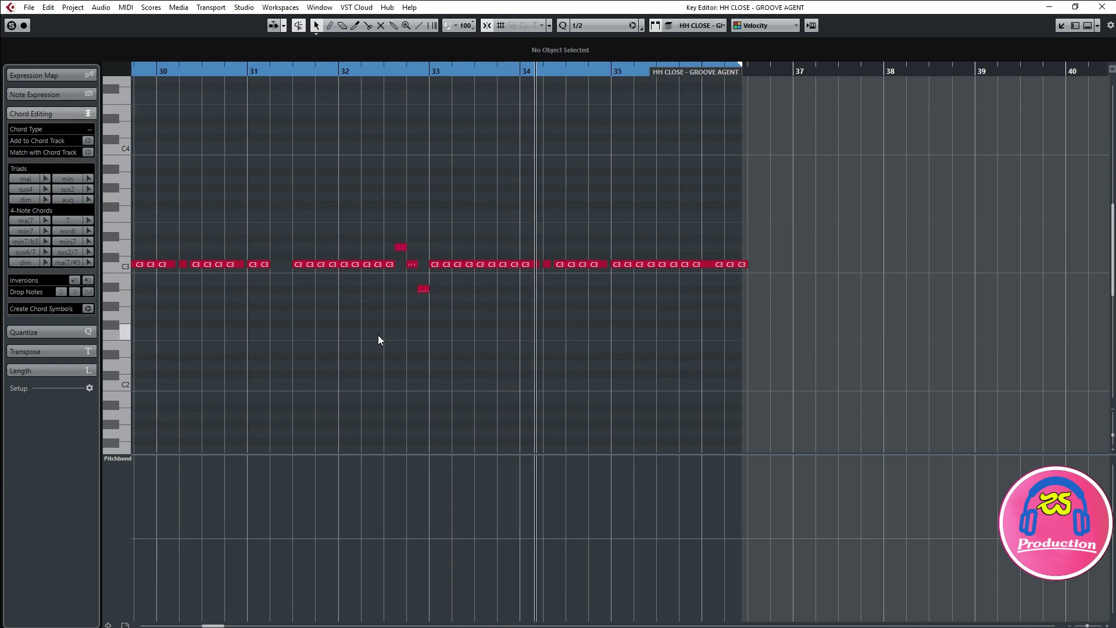
{"action": "key", "text": "Return"}
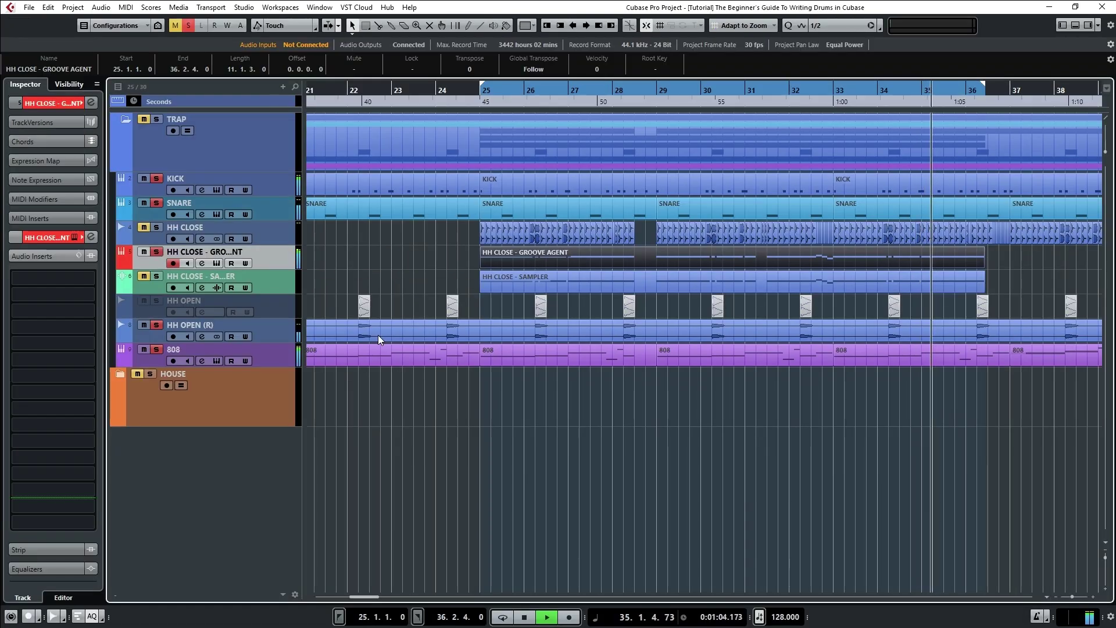
{"action": "key", "text": "space"}
- Play the HH CLOSE - SAMPLER part from bar 32 with its Sampler Control and Key Editor open, and close both
{"action": "left_click", "coordinate": [279, 280]}
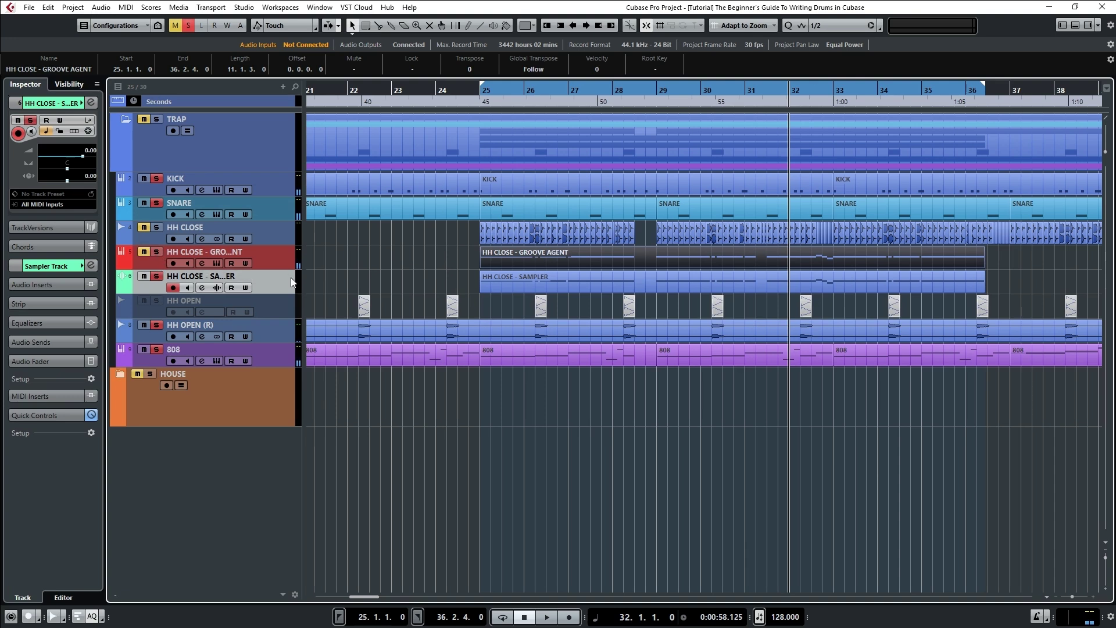
{"action": "left_click", "coordinate": [216, 287]}
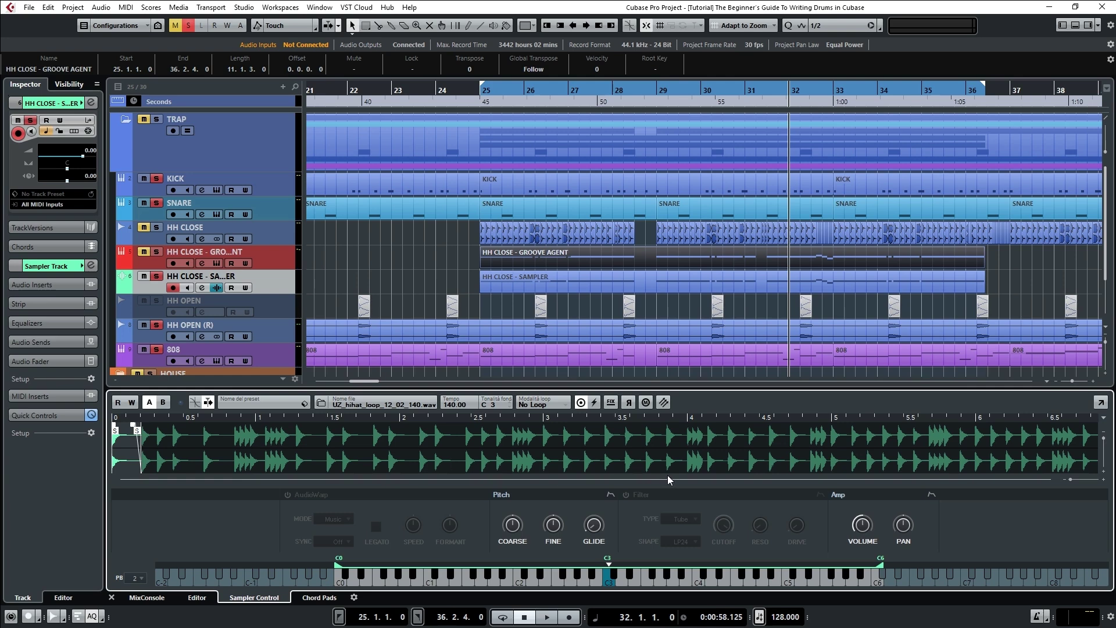
{"action": "double_click", "coordinate": [756, 283]}
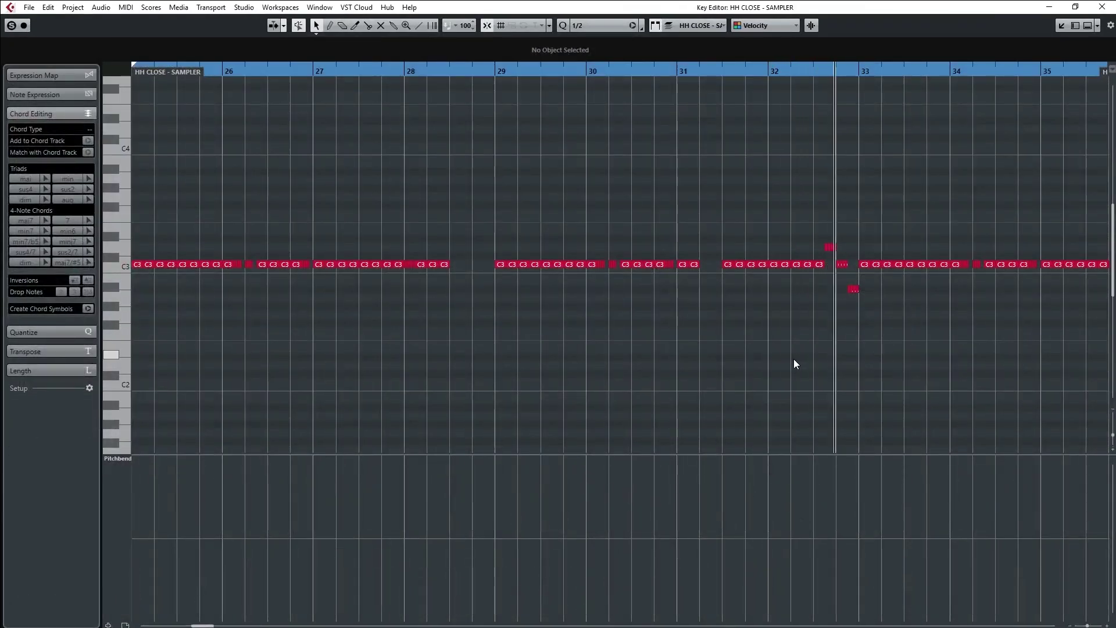
{"action": "key", "text": "space"}
{"action": "key", "text": "Return"}
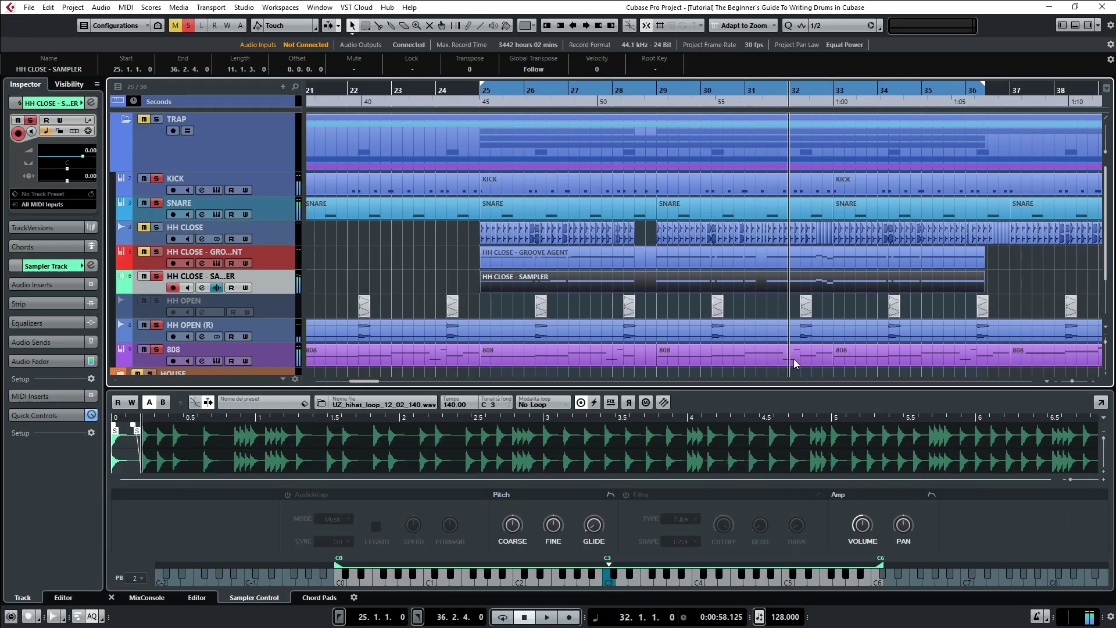
{"action": "key", "text": "ctrl+alt+b"}
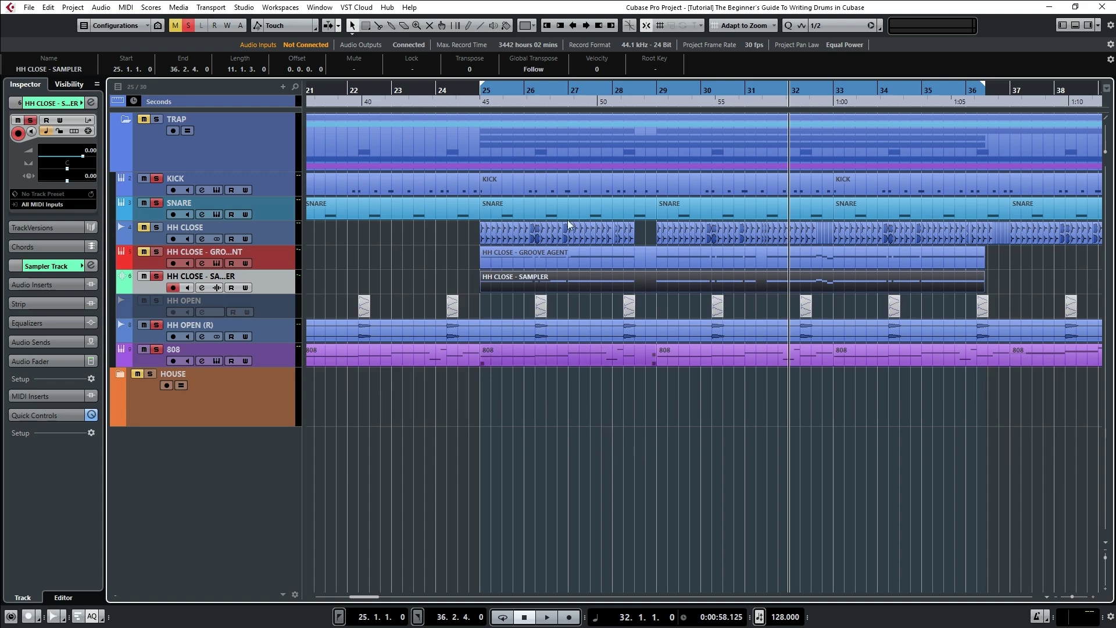
- Inspect the bar 25 SNARE part in the Key Editor, and play only the soloed KICK and SNARE from bar 25
{"action": "double_click", "coordinate": [535, 208]}
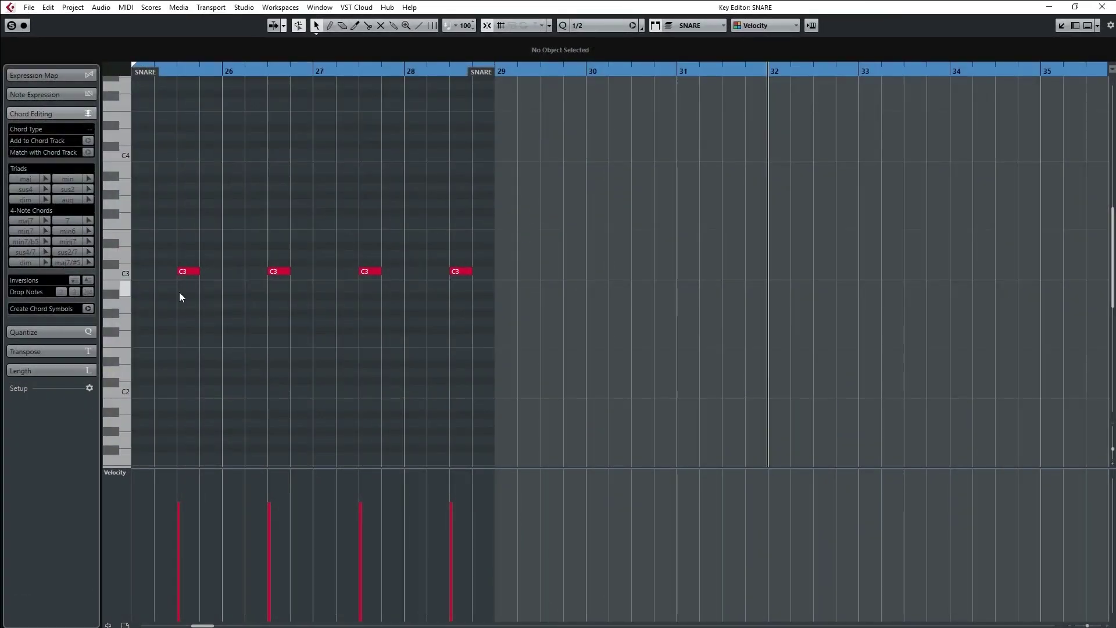
{"action": "key", "text": "Escape"}
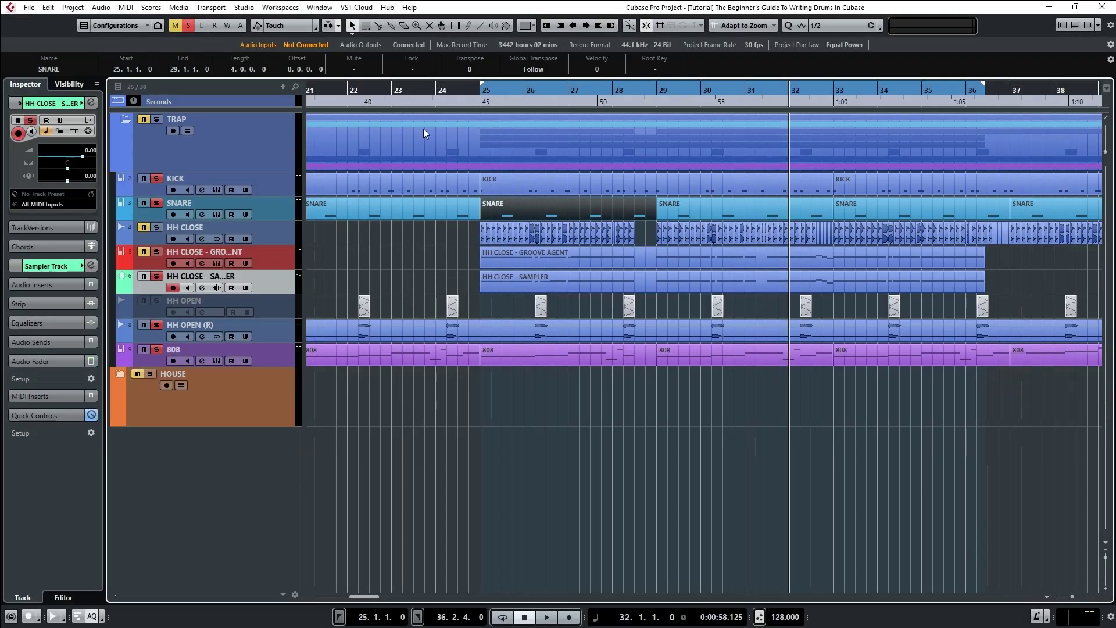
{"action": "left_click", "coordinate": [481, 91]}
{"action": "left_click", "coordinate": [158, 178], "text": "ctrl"}
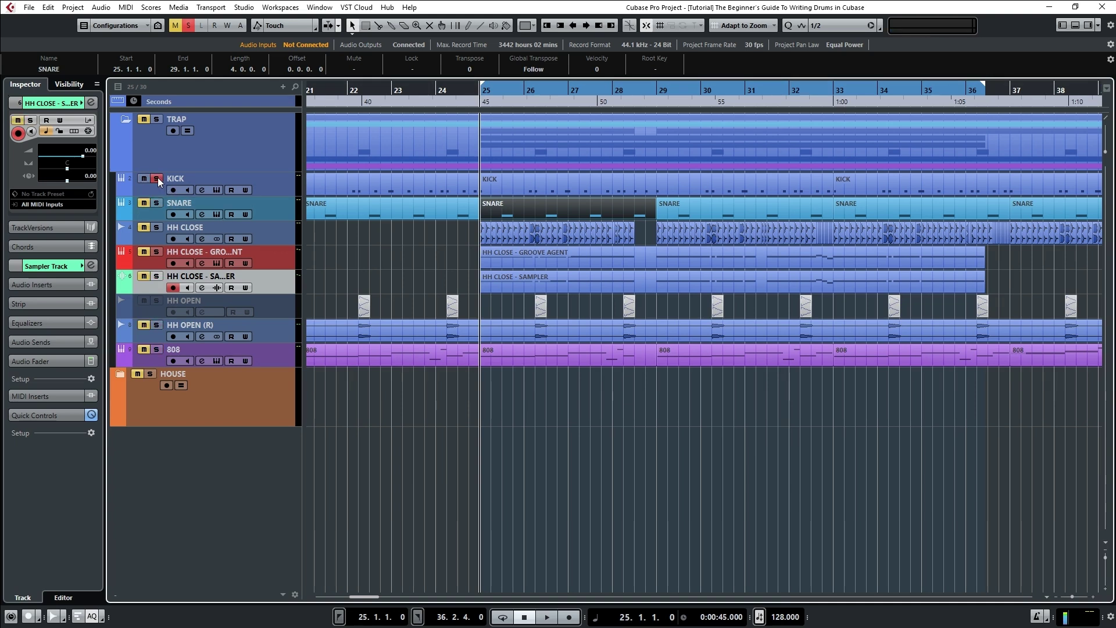
{"action": "left_click", "coordinate": [157, 202]}
{"action": "key", "text": "space"}
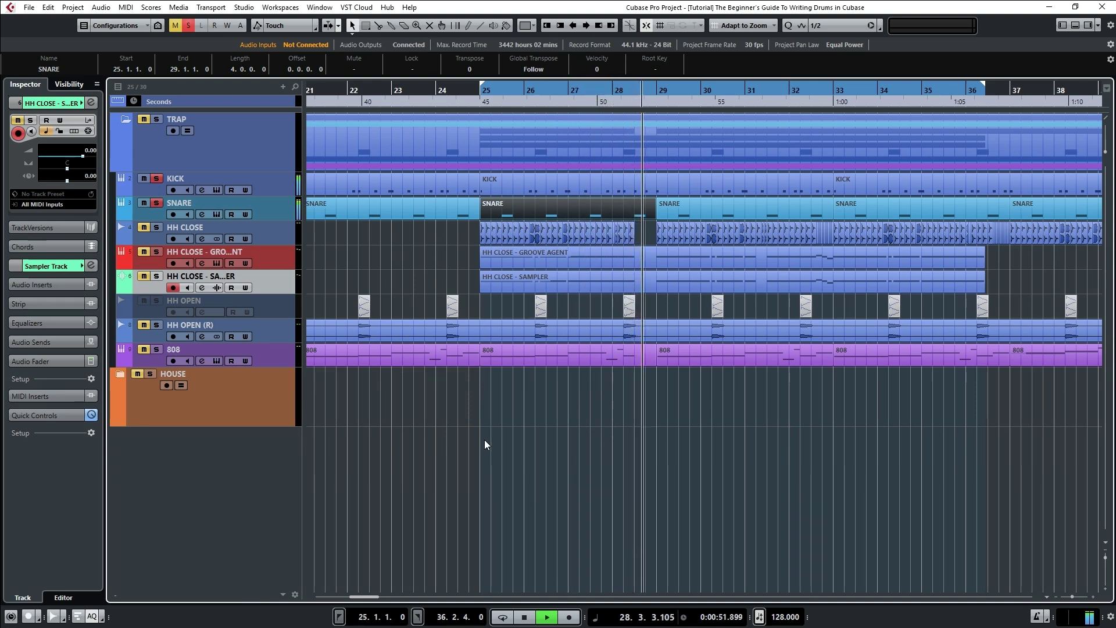
{"action": "key", "text": "space"}
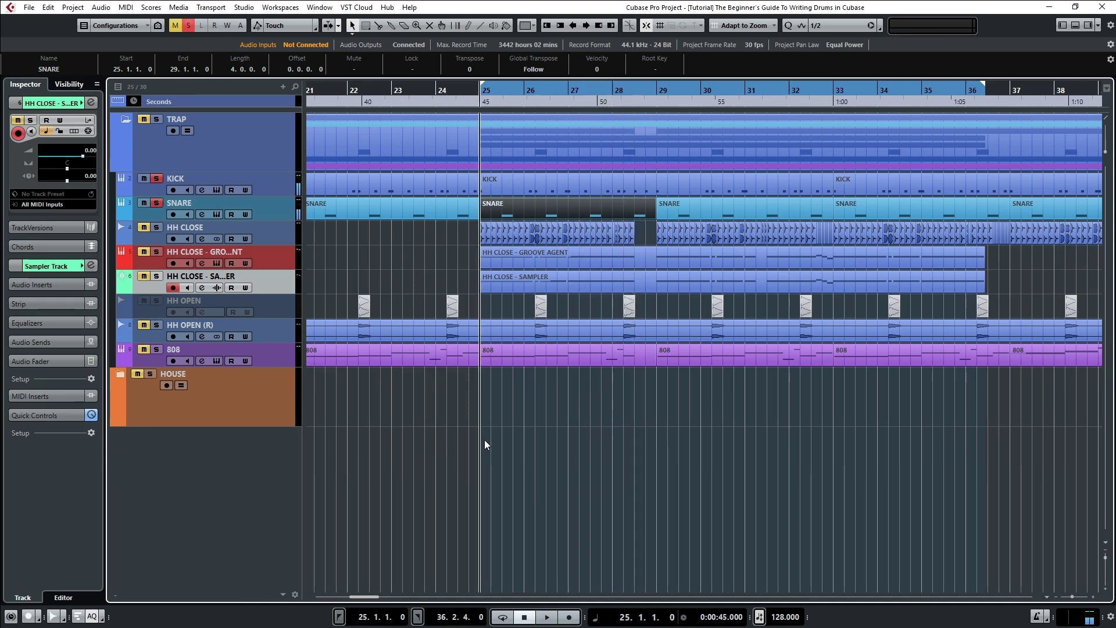